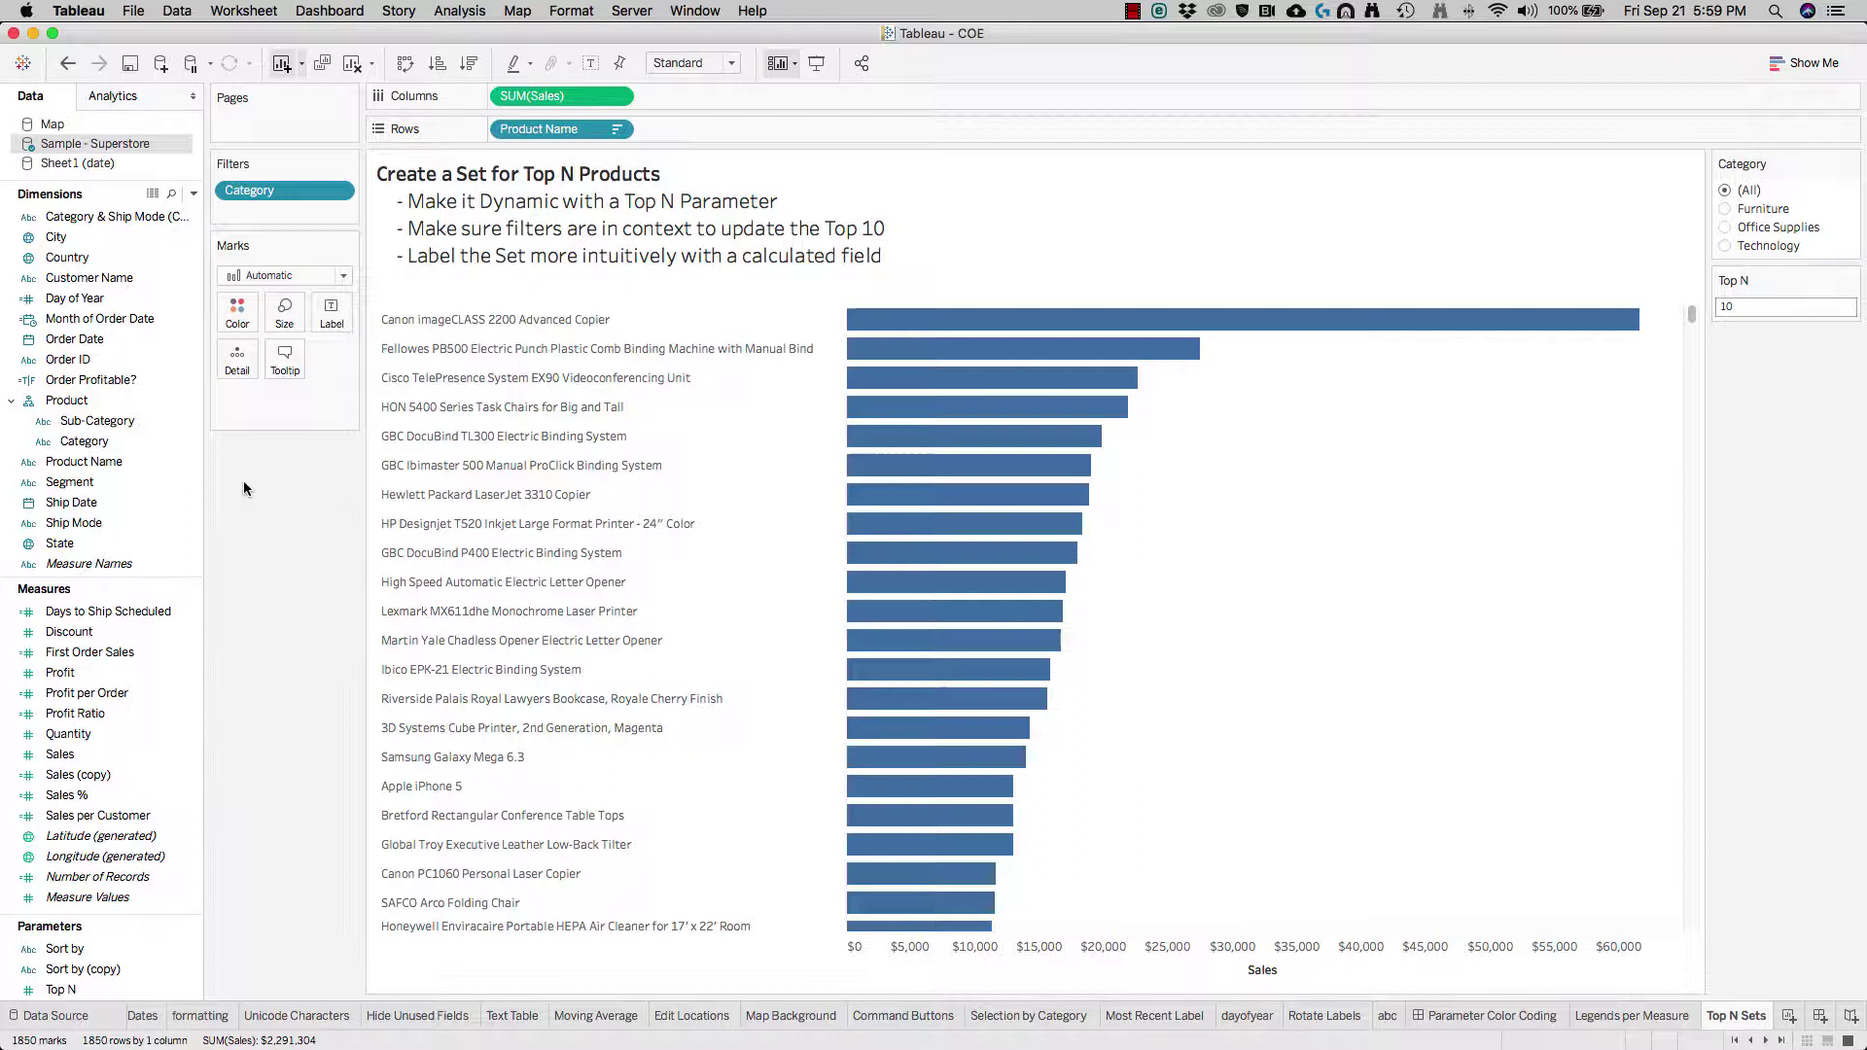
# Create a 'Top N Products' set of product names: top [Top N] products by Sales sum.
pyautogui.click(127, 464)
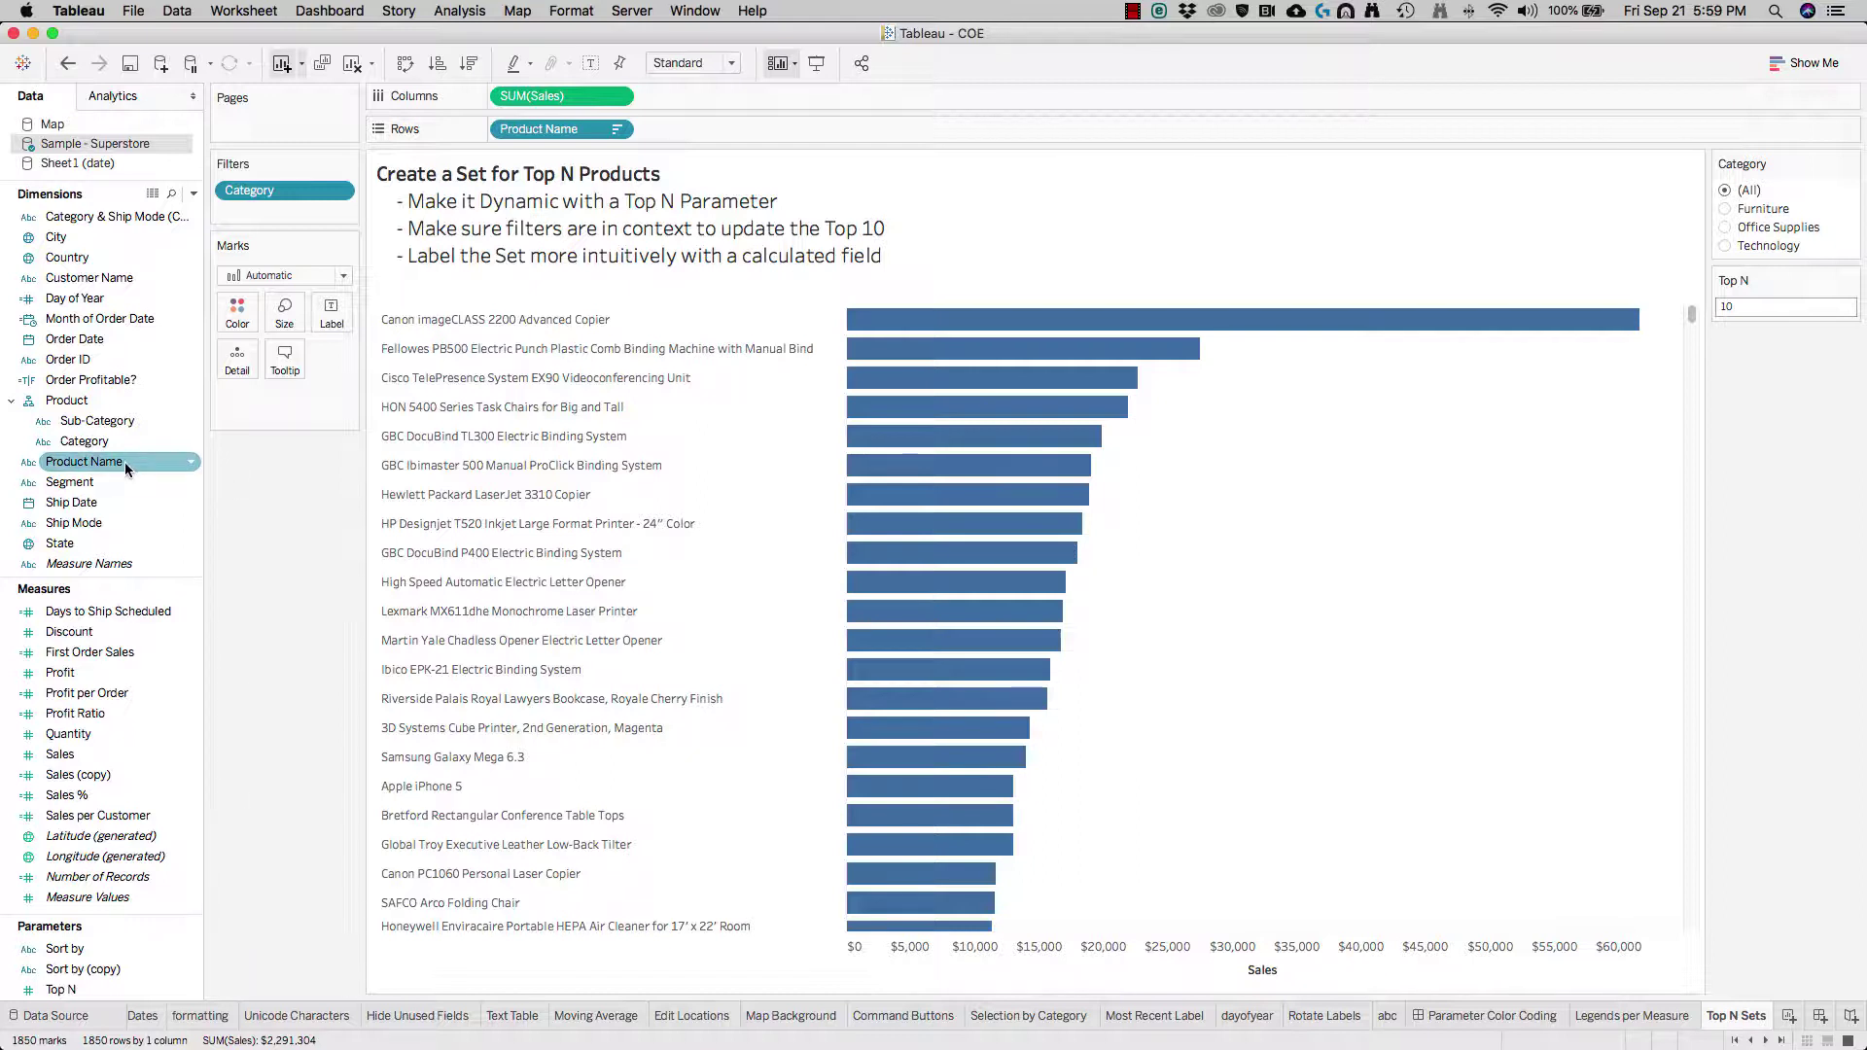
pyautogui.rightClick(125, 465)
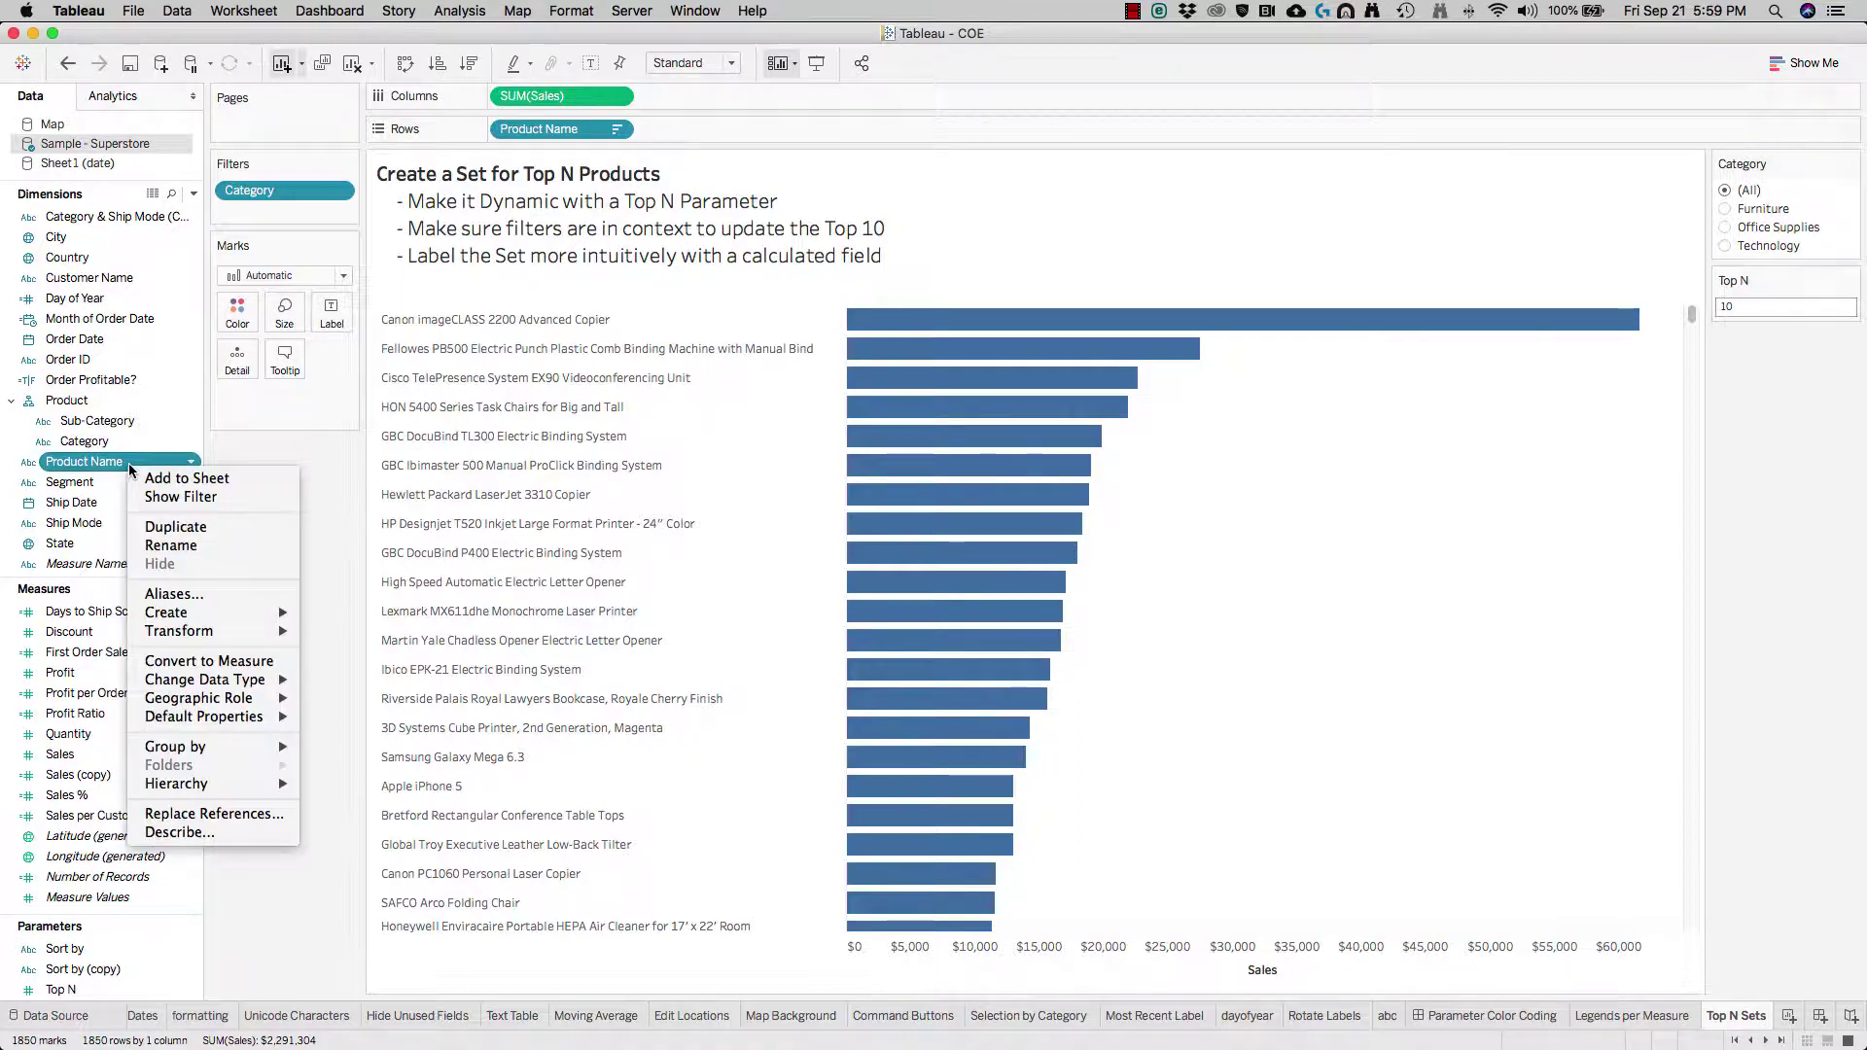
pyautogui.moveTo(184, 613)
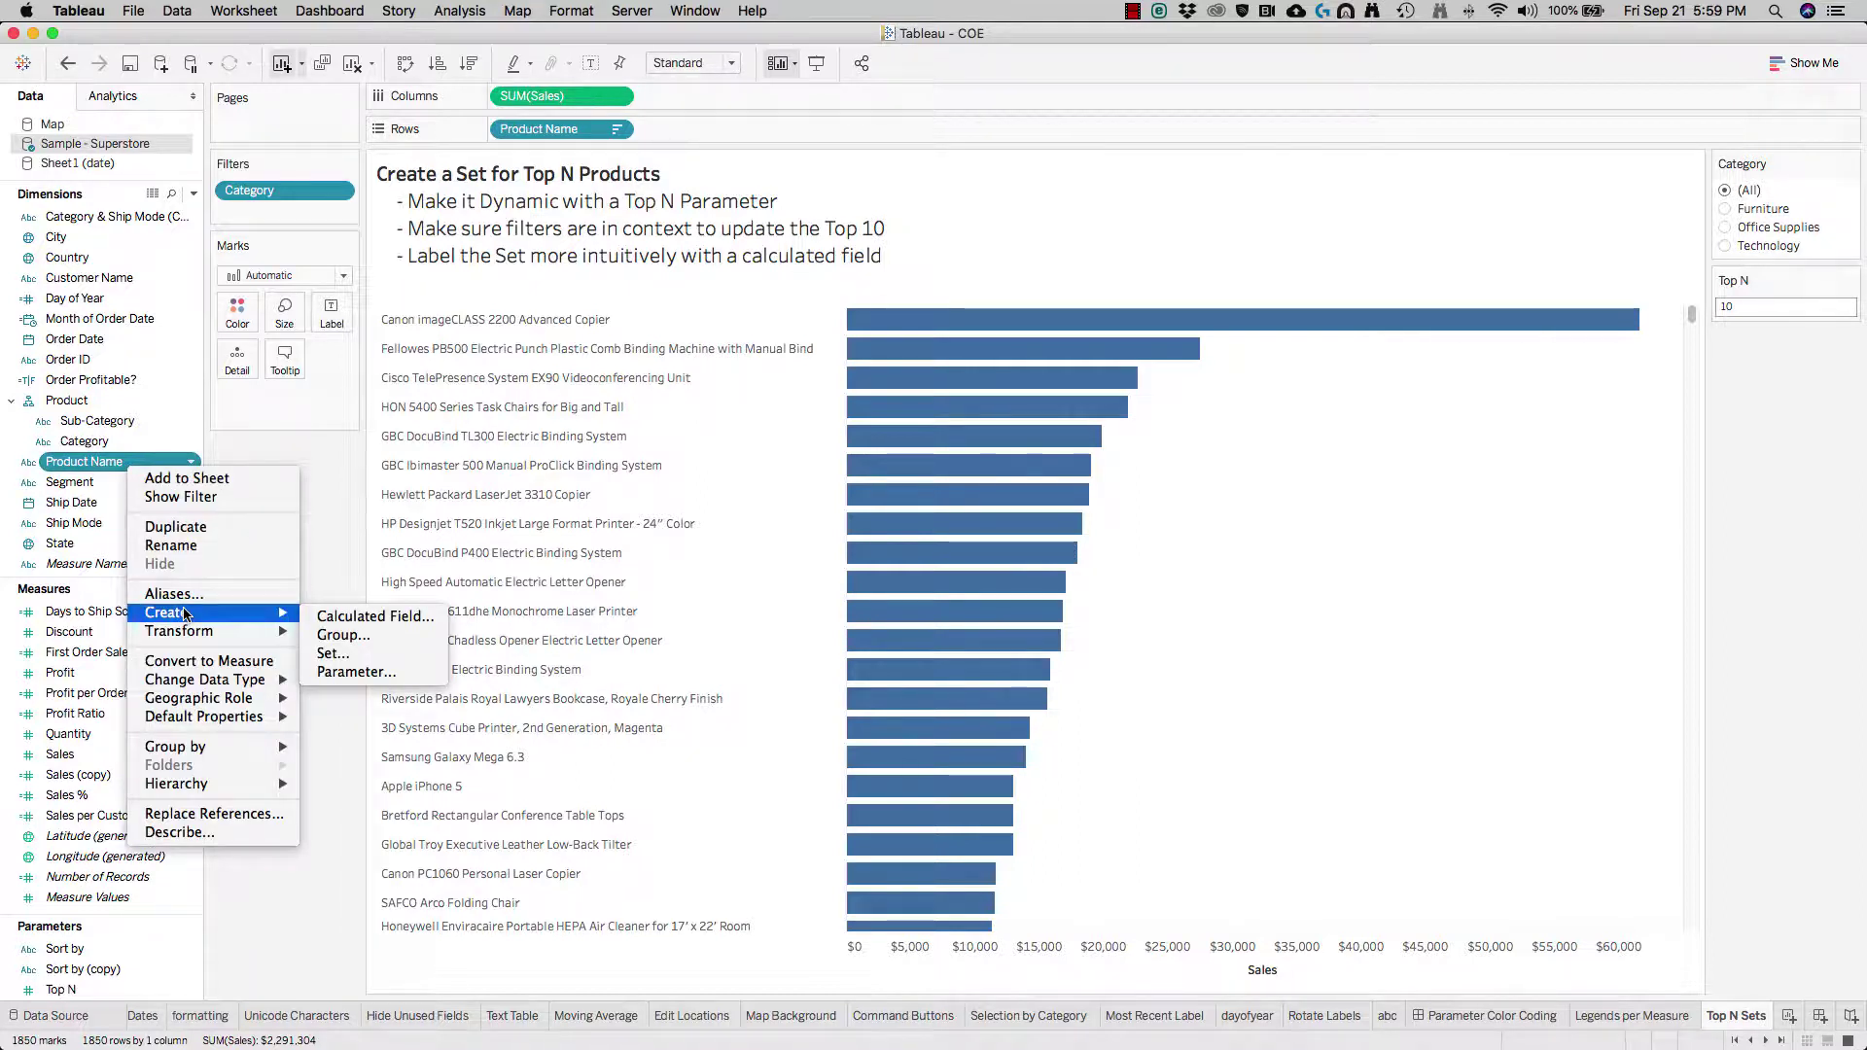
pyautogui.click(352, 654)
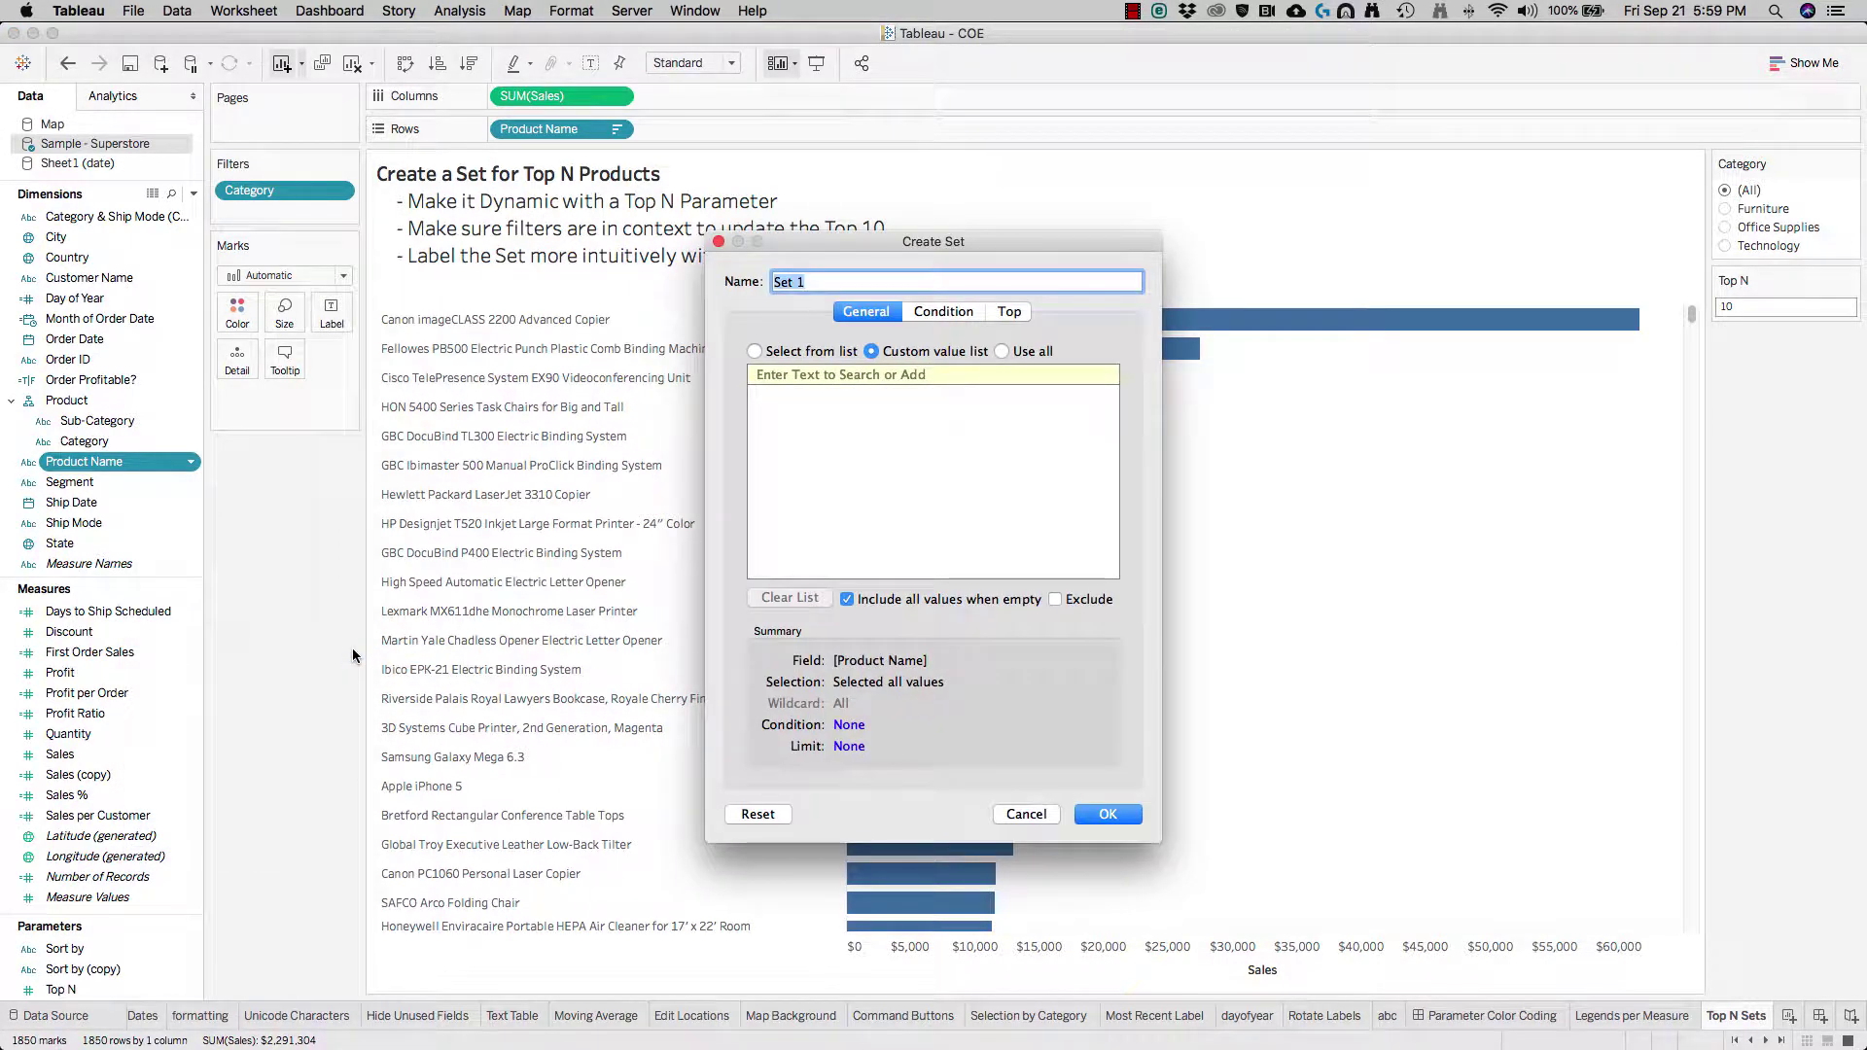
pyautogui.write('Top N Products')
pyautogui.click(1011, 313)
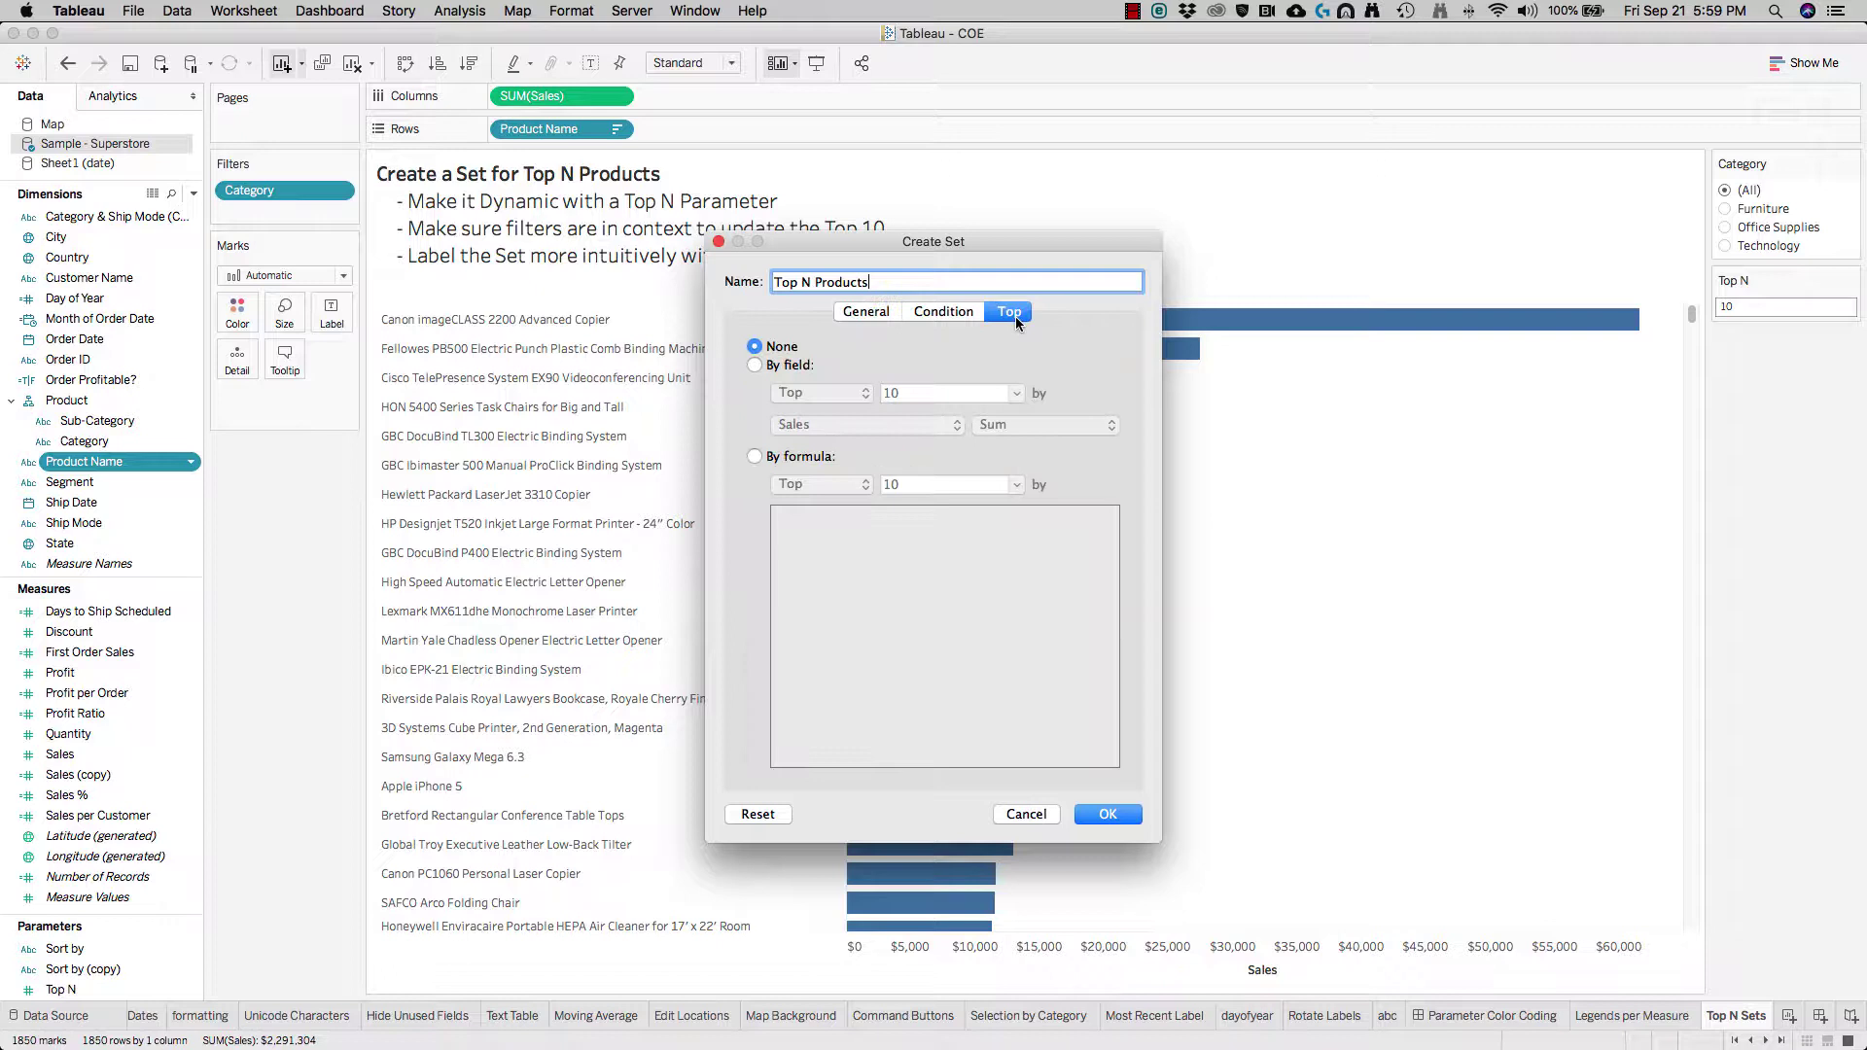
pyautogui.click(754, 367)
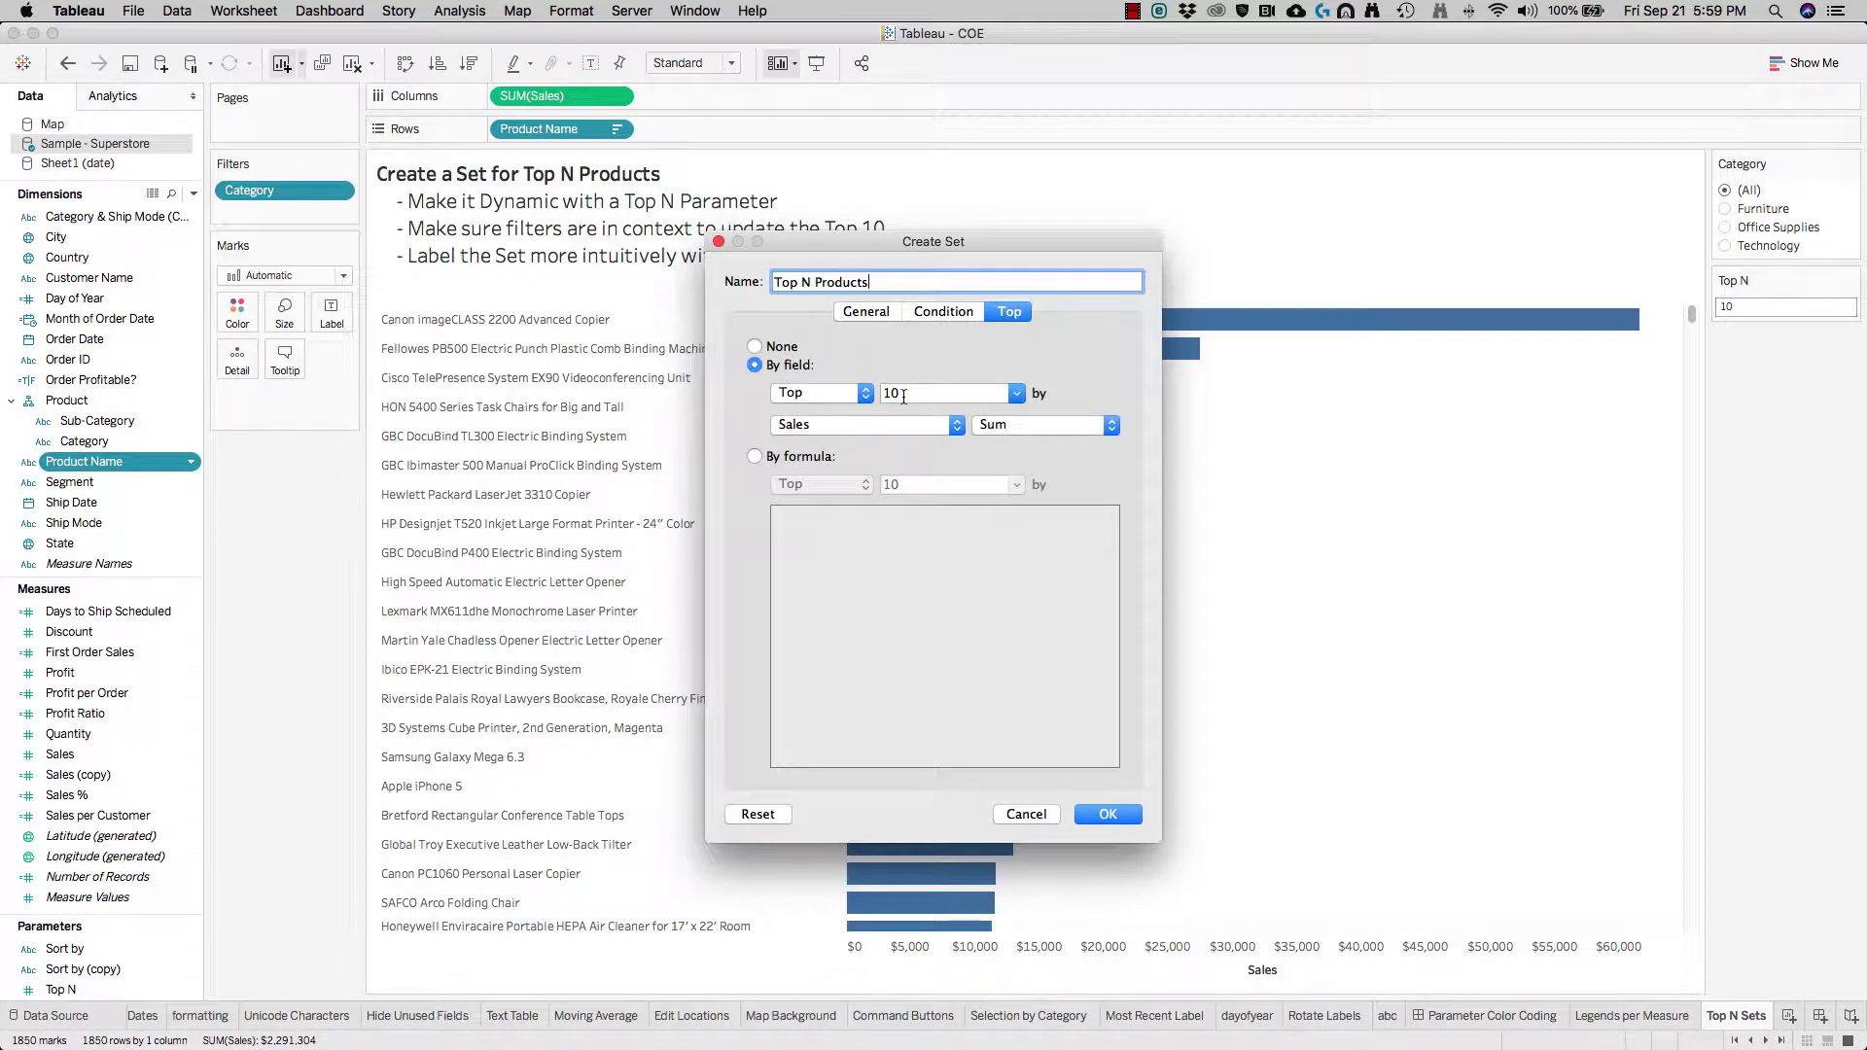
pyautogui.click(1017, 394)
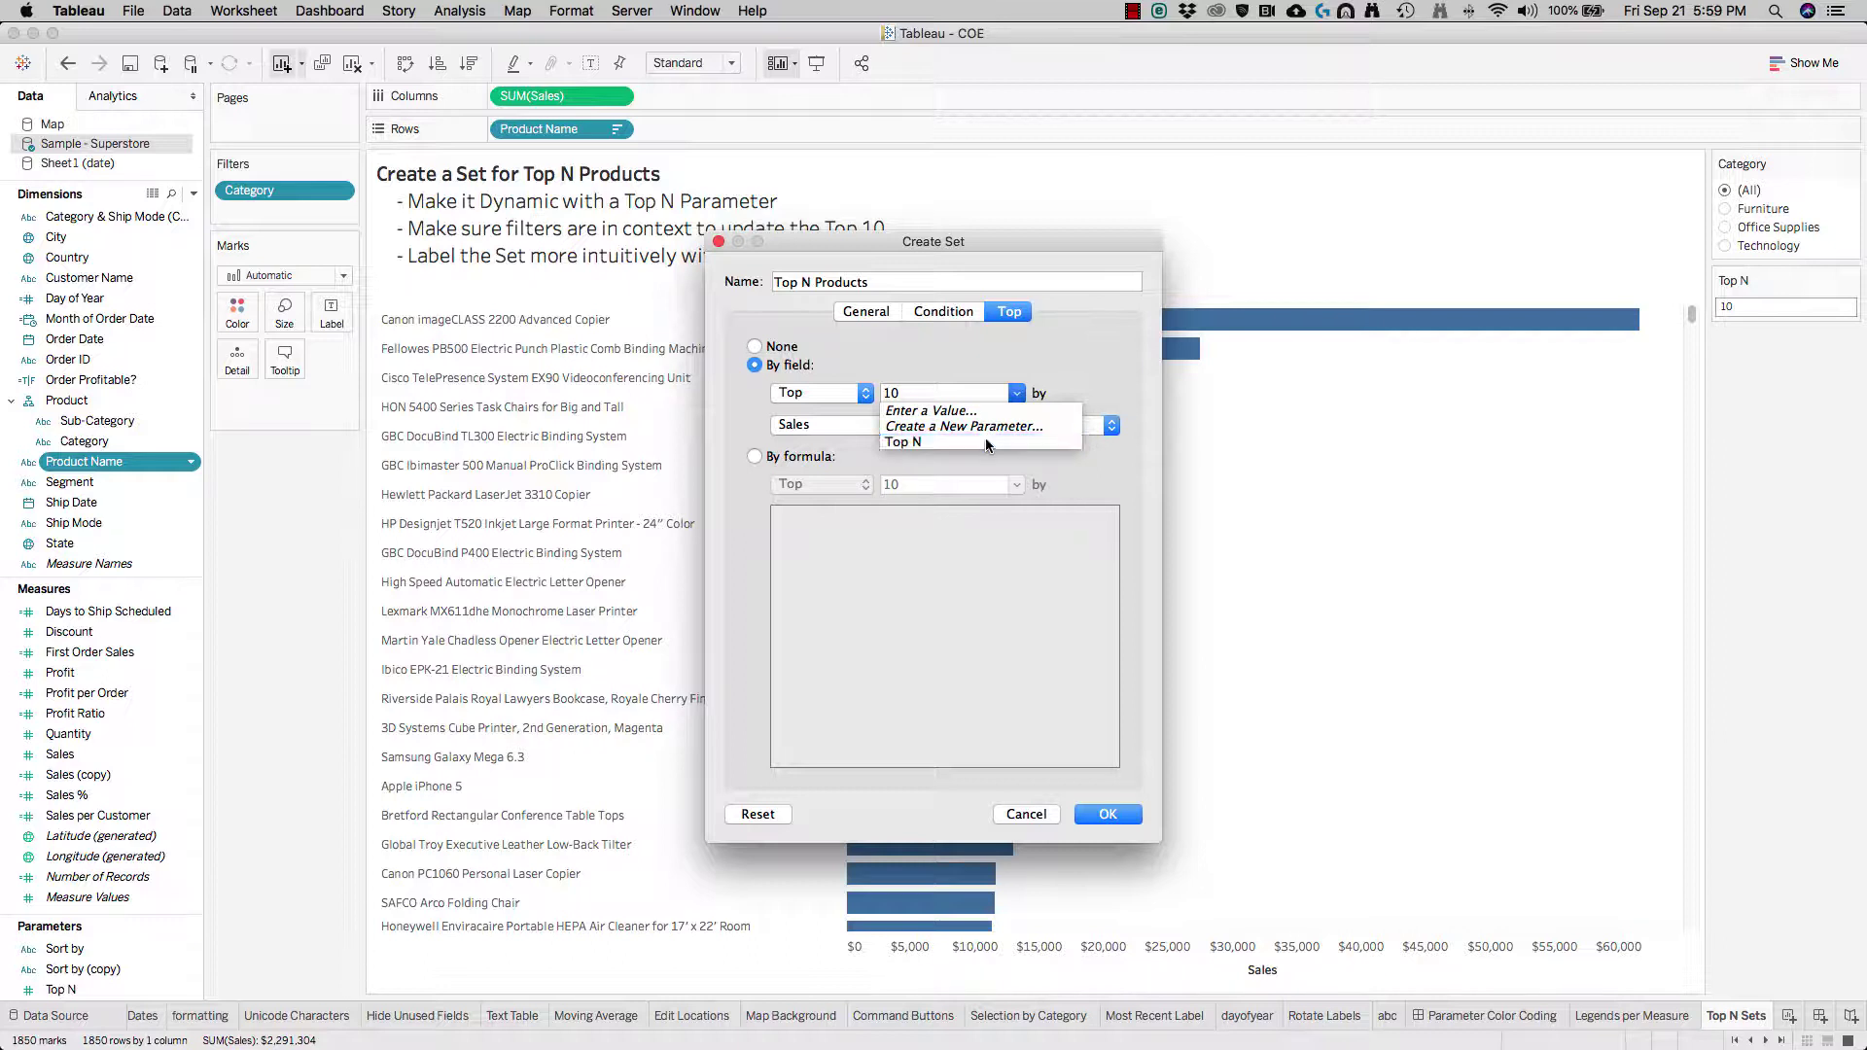
pyautogui.click(984, 441)
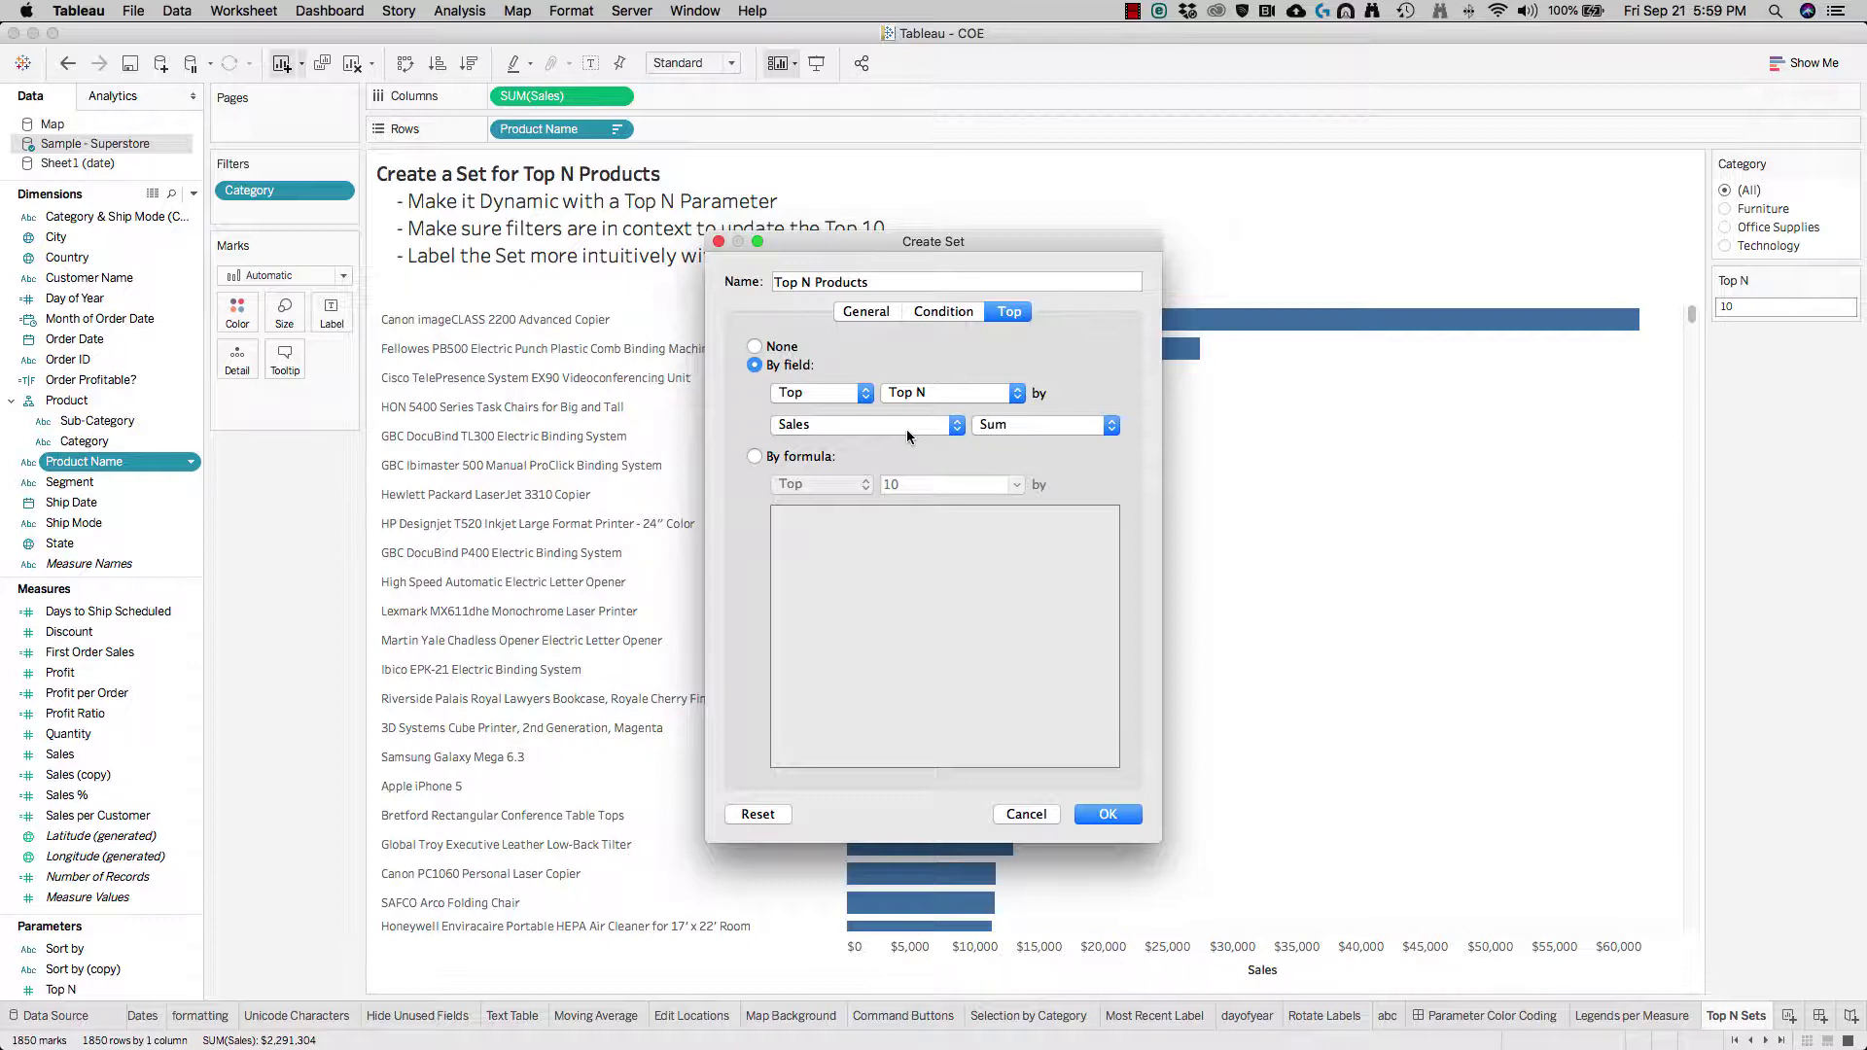
pyautogui.click(1107, 815)
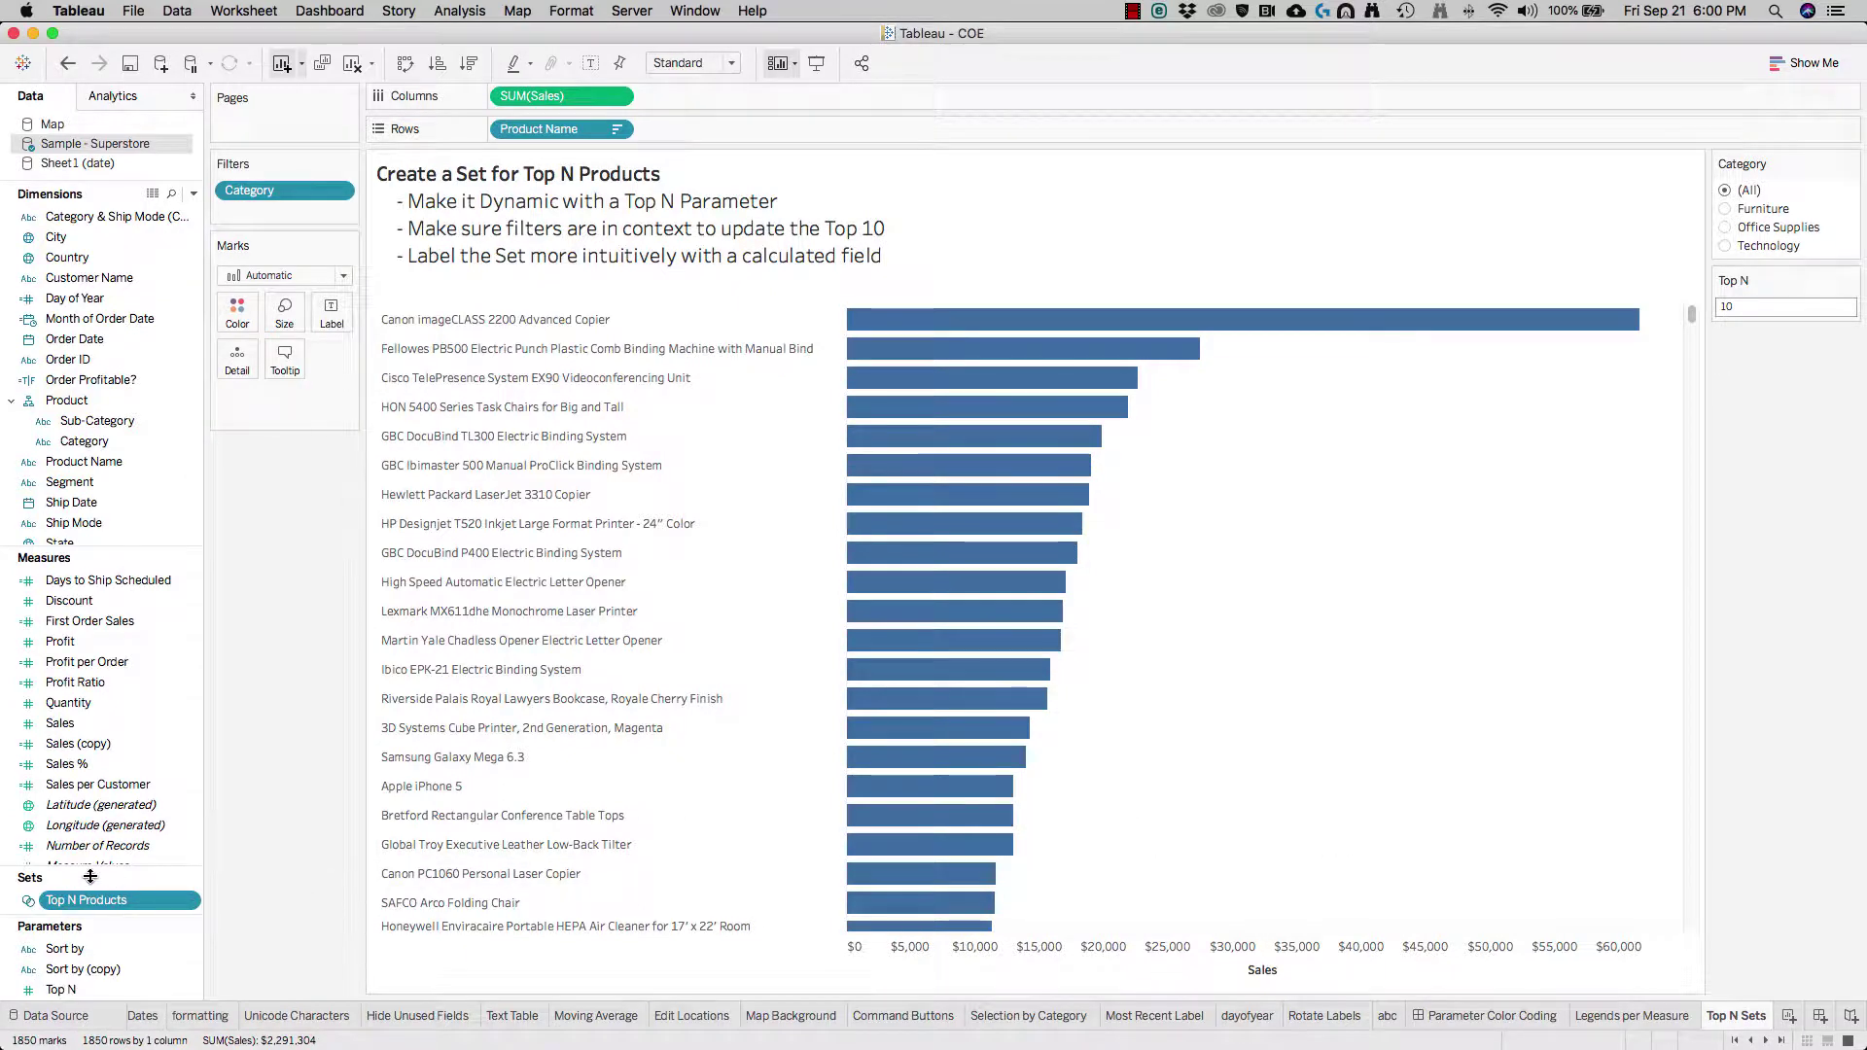
# Place the Top N Products set on Rows before Product Name to split products into In and Out.
pyautogui.moveTo(111, 904); pyautogui.dragTo(490, 134)
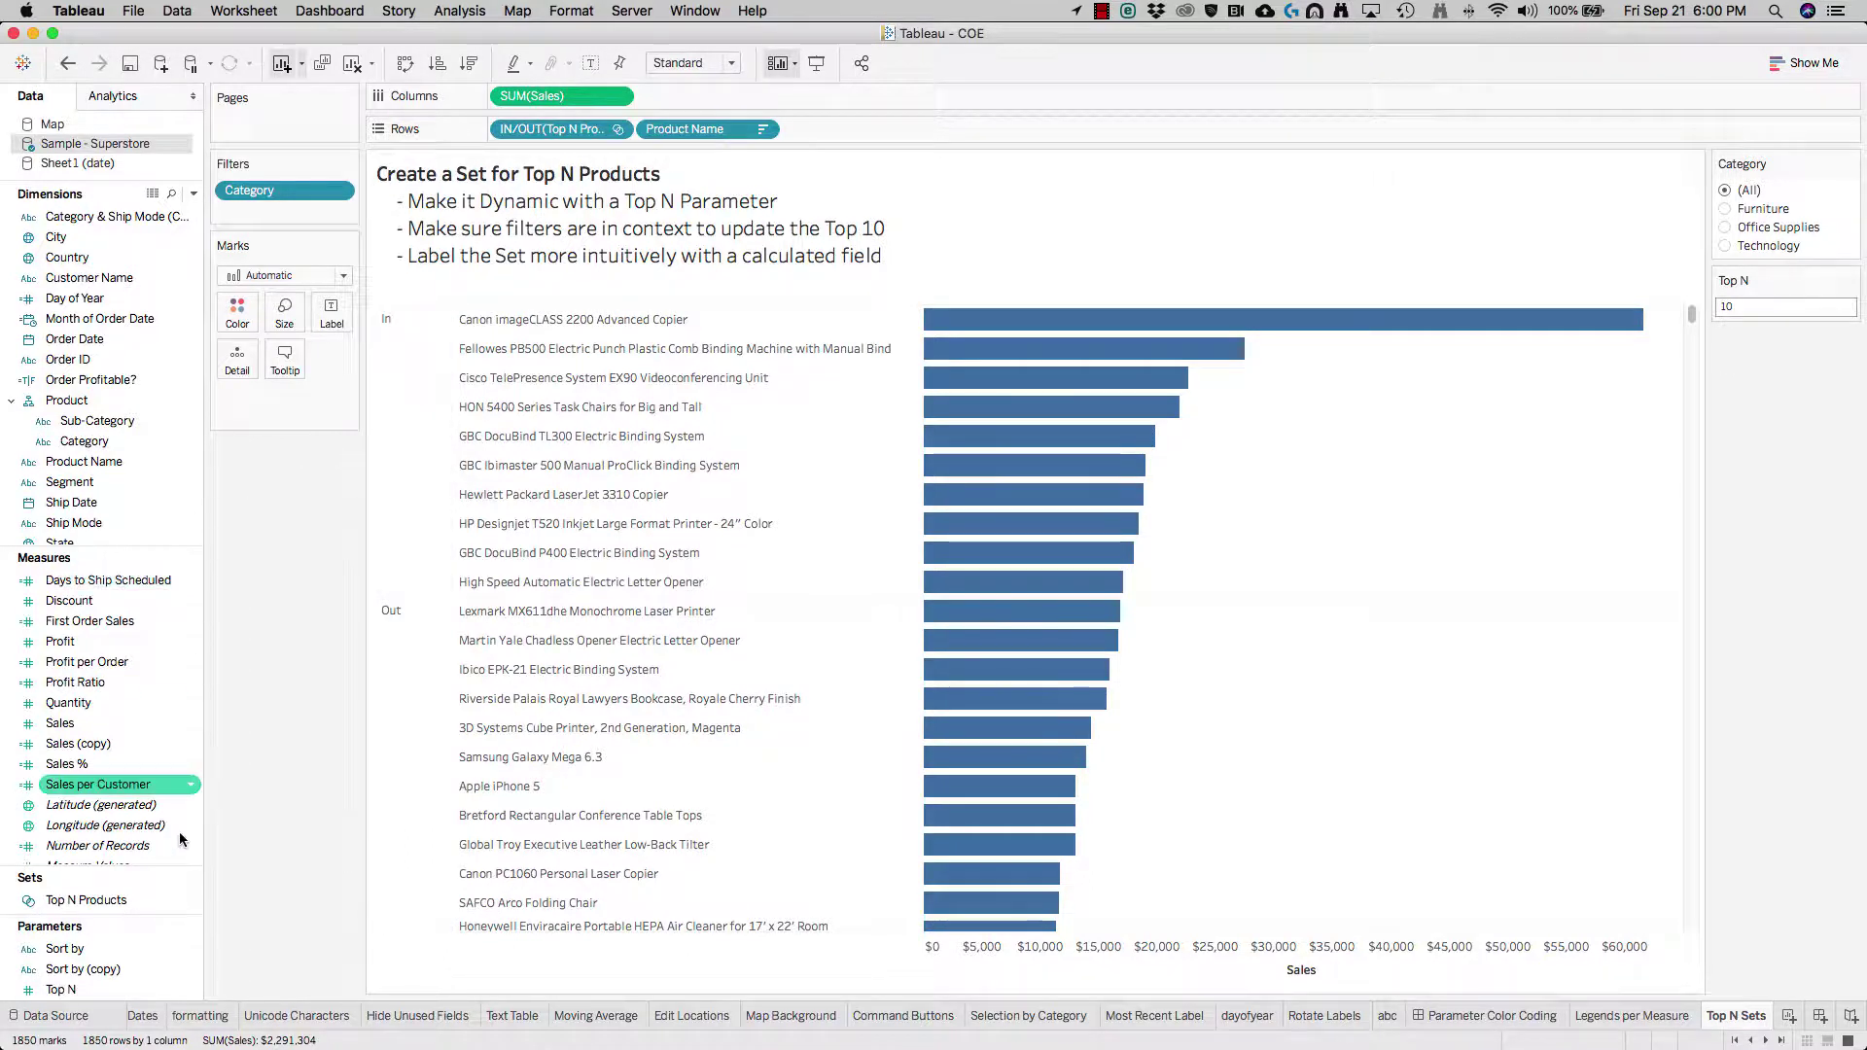
# Create a calculated field named Rank with the formula INDEX().
pyautogui.moveTo(146, 549); pyautogui.dragTo(136, 688)
pyautogui.rightClick(114, 623)
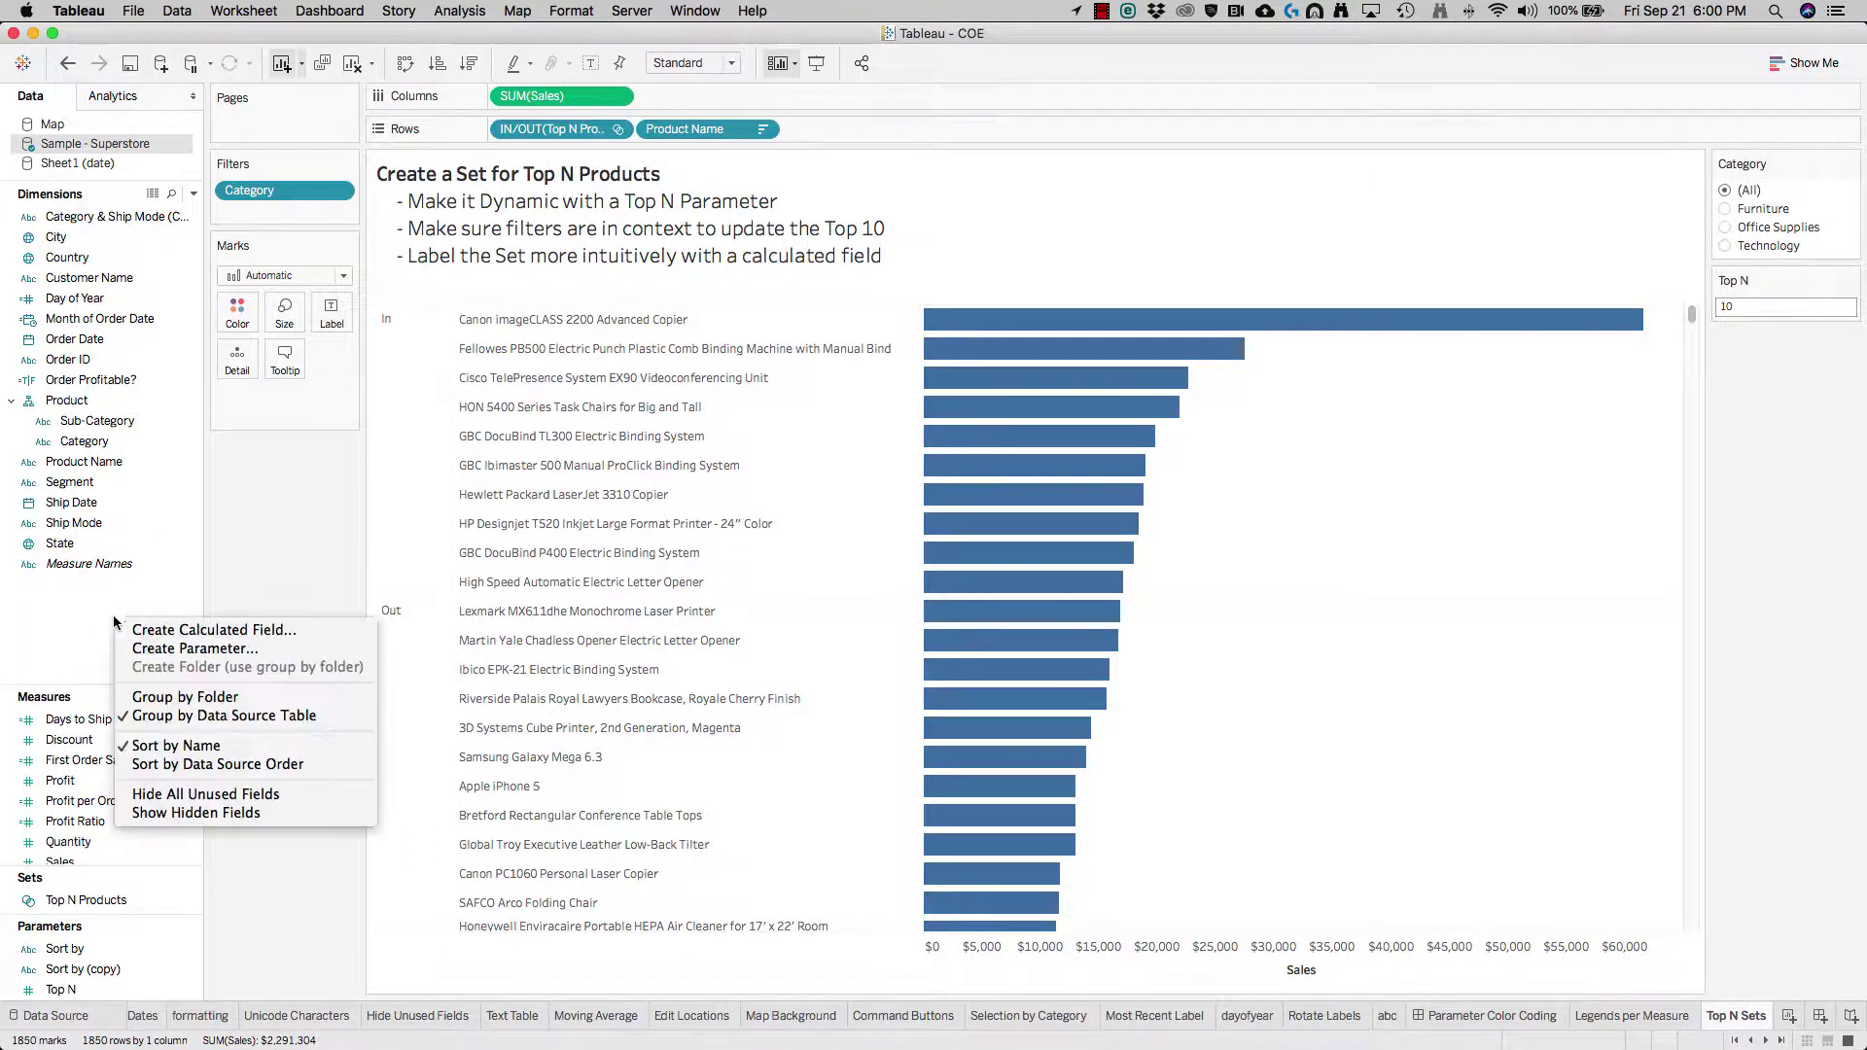
pyautogui.click(139, 630)
pyautogui.write('R')
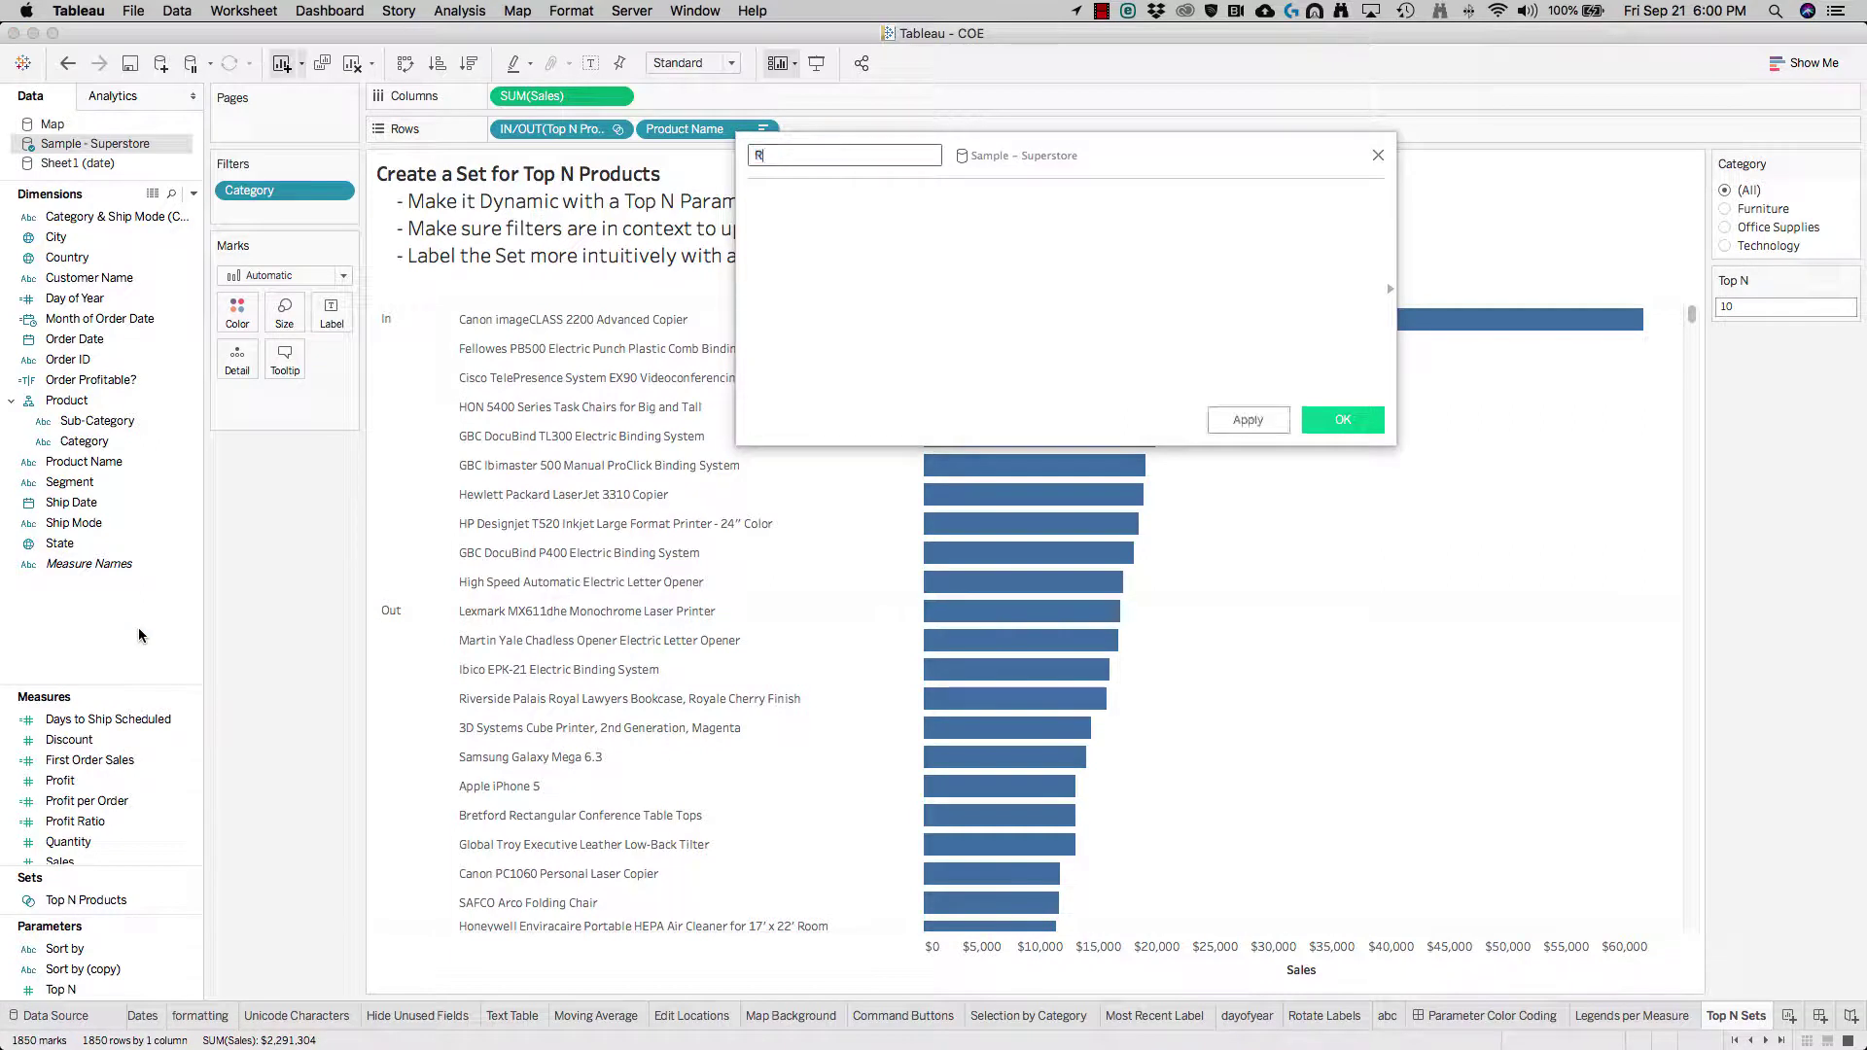
pyautogui.write('ank')
pyautogui.press('Tab')
pyautogui.write('inde')
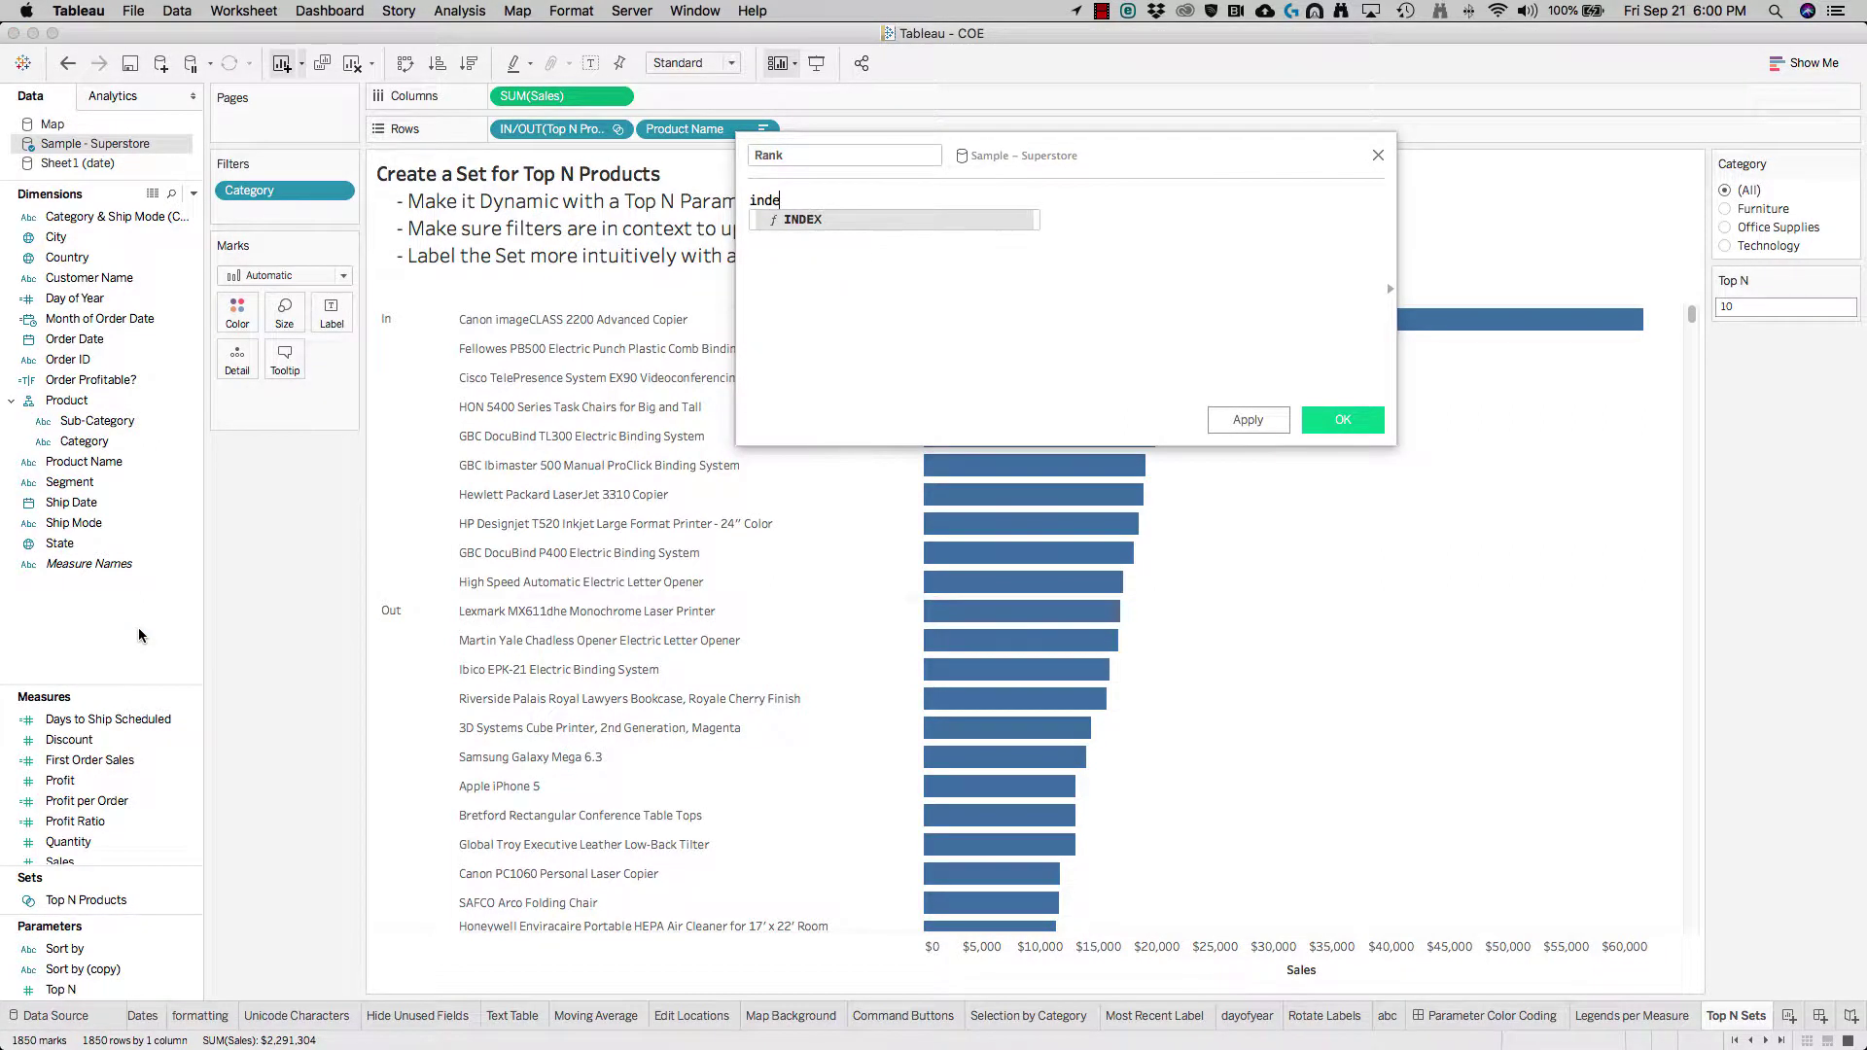
pyautogui.write('x()')
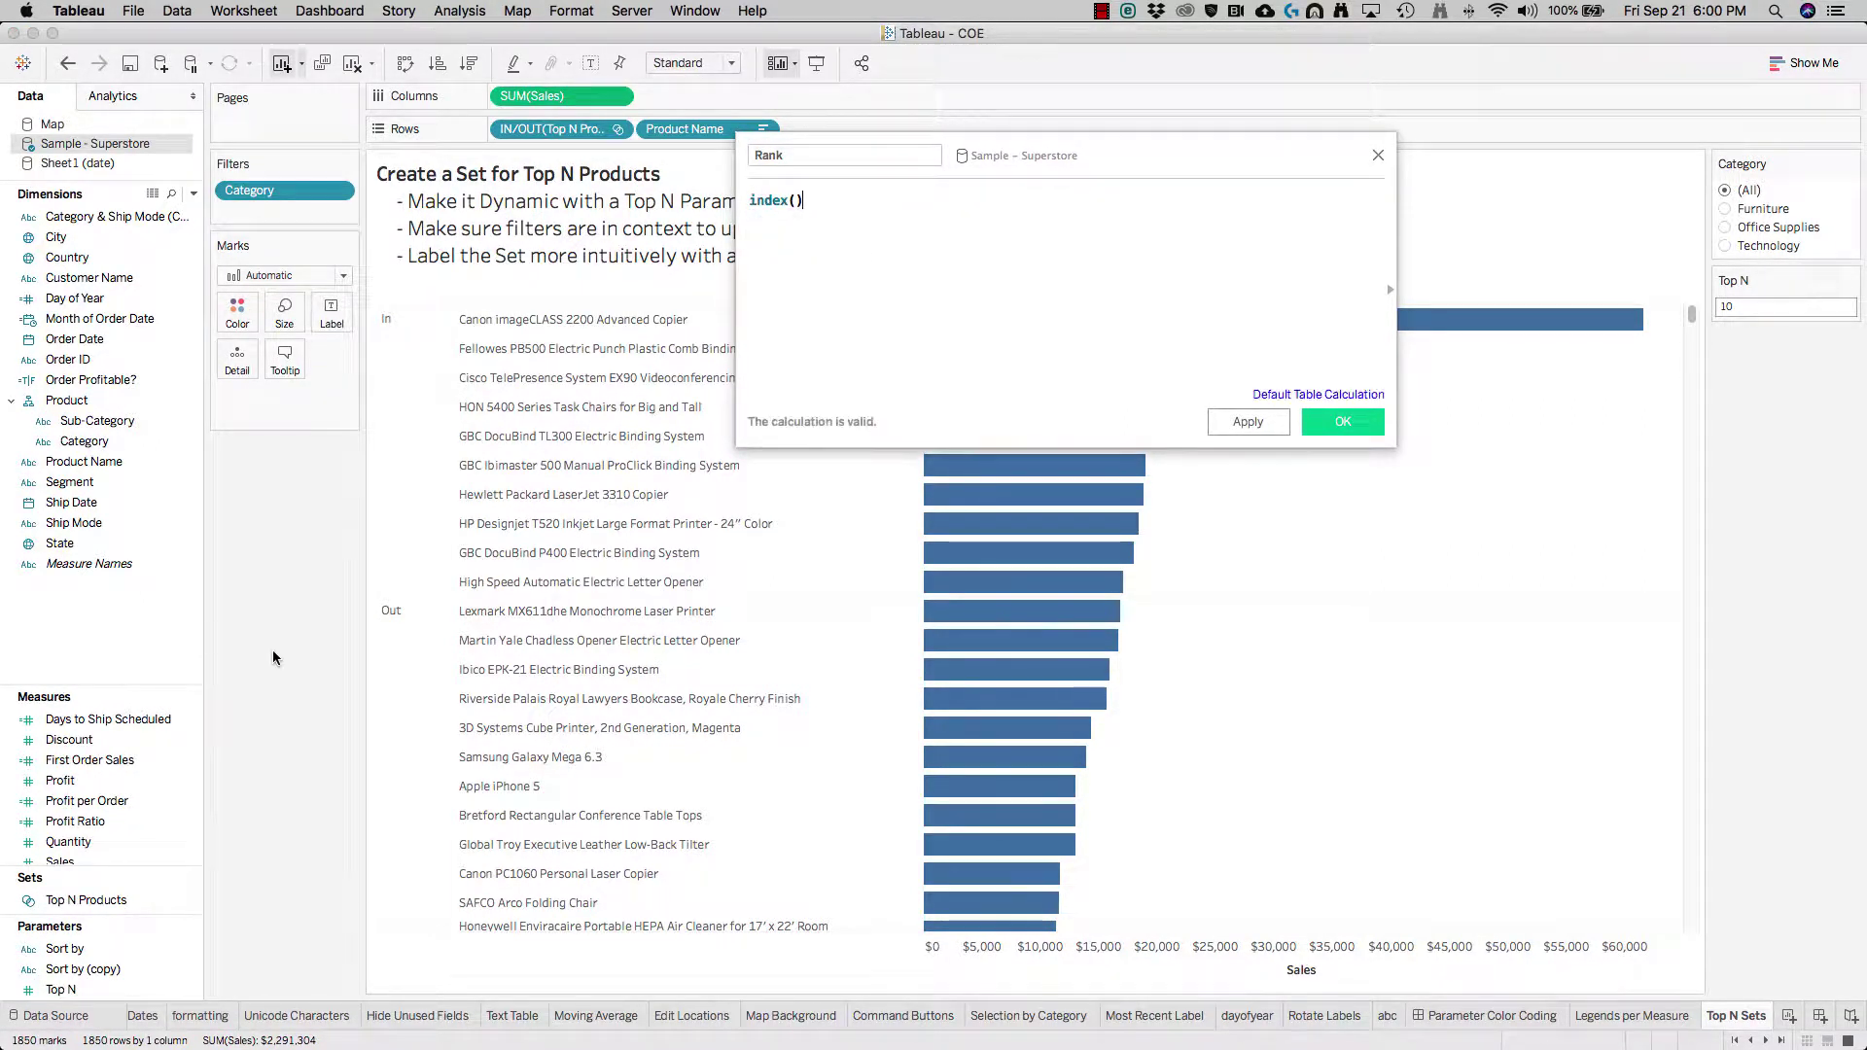
pyautogui.click(1339, 423)
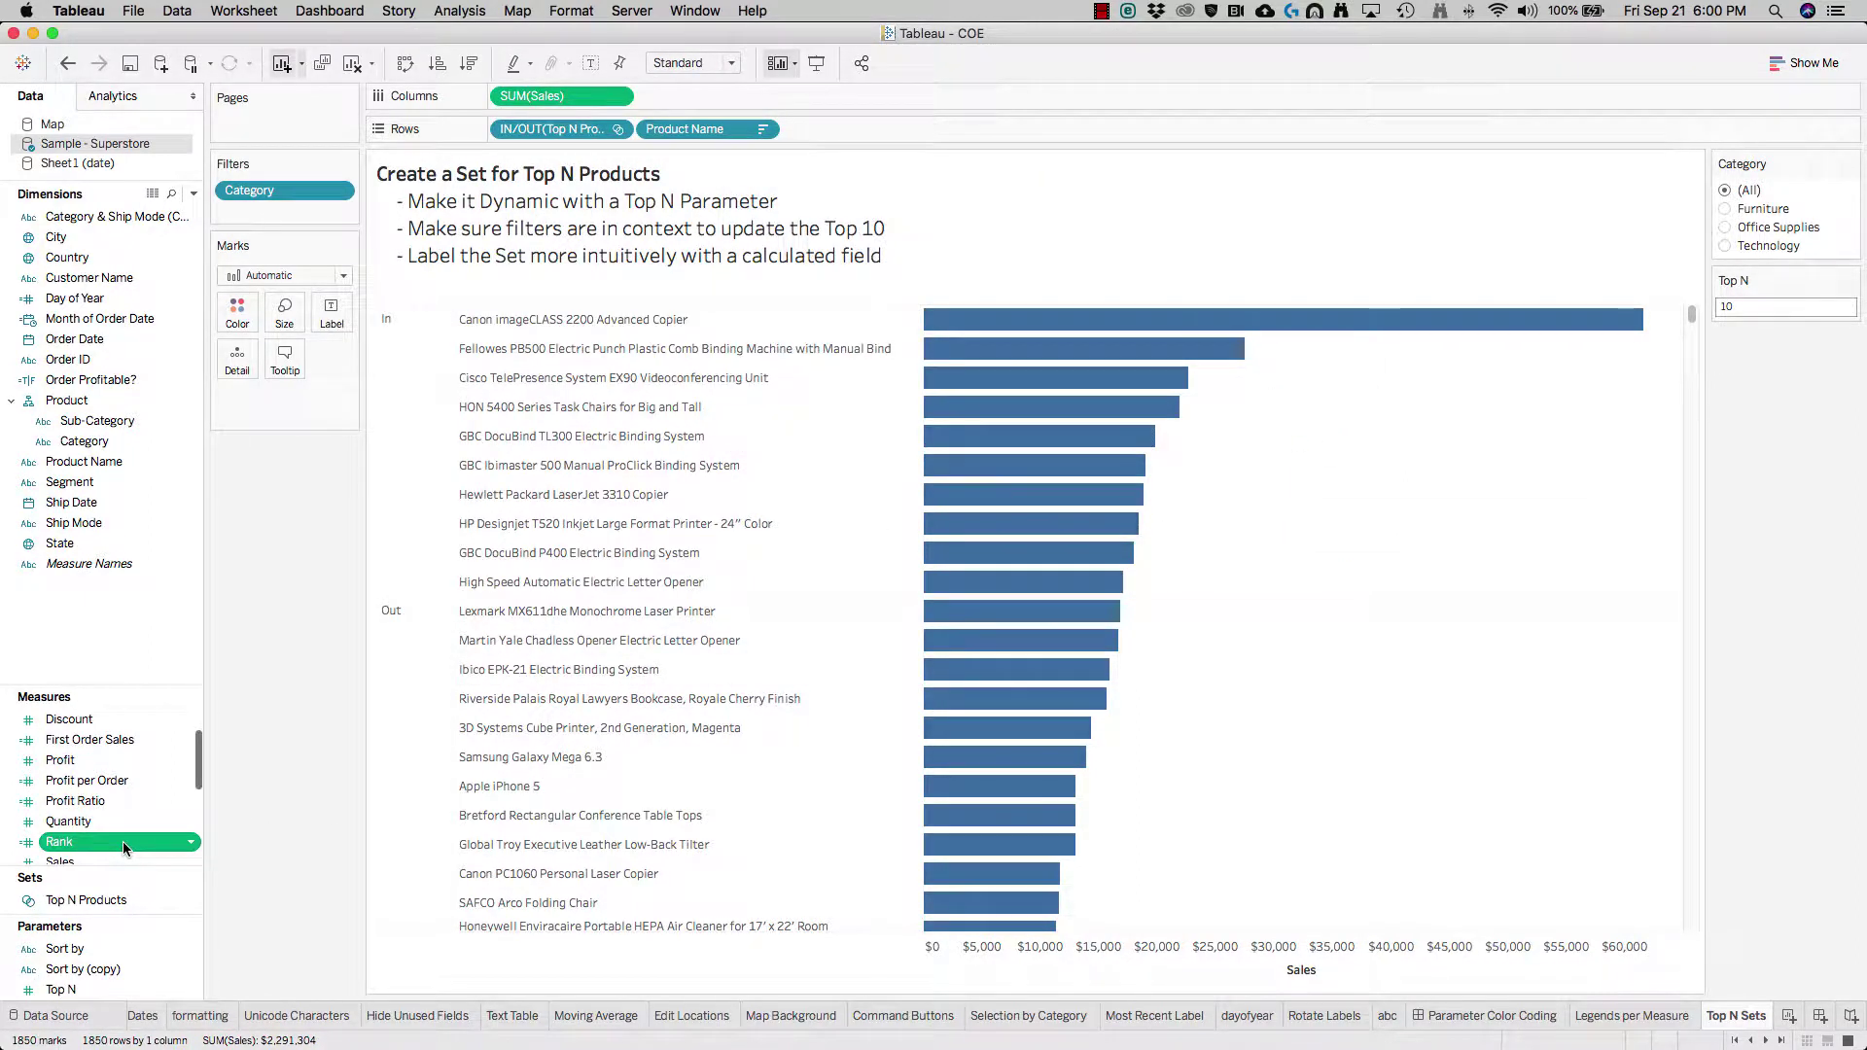
# Make Rank discrete and place it on Rows before Product Name.
pyautogui.moveTo(122, 842); pyautogui.dragTo(642, 132)
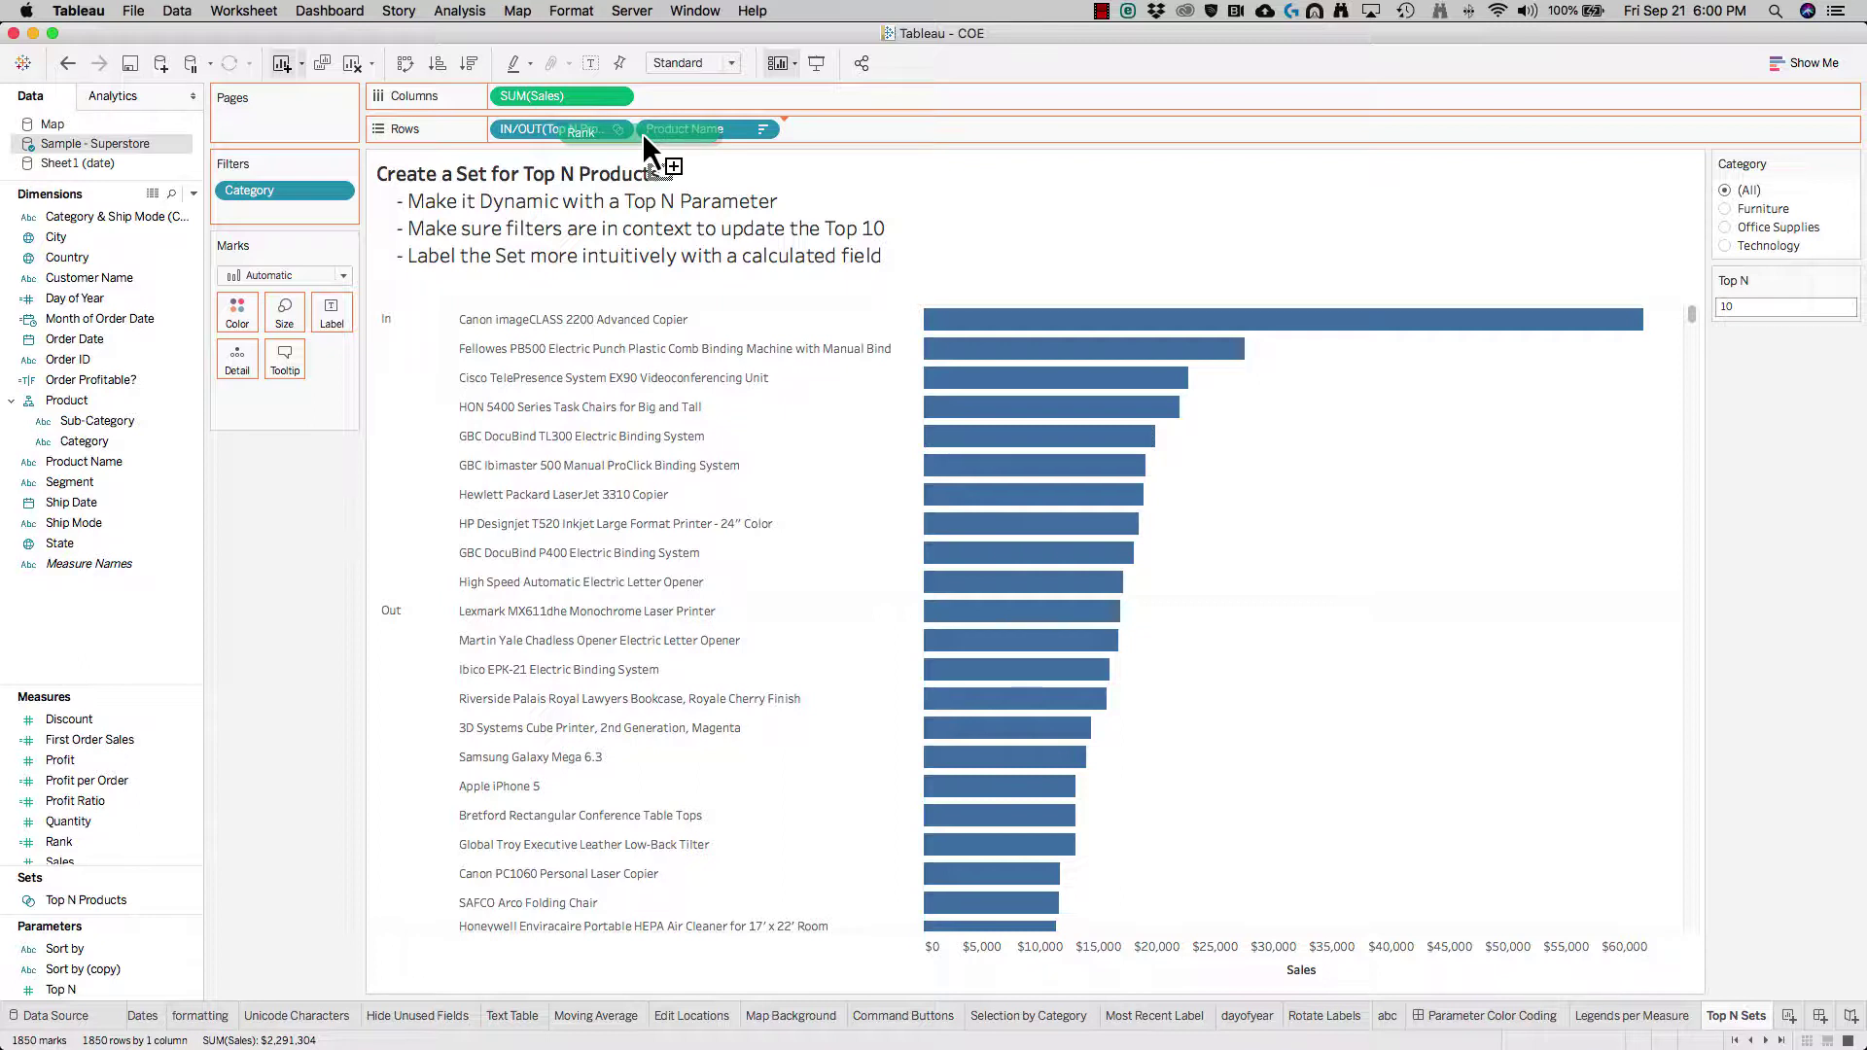
pyautogui.moveTo(642, 132); pyautogui.dragTo(310, 406)
pyautogui.click(332, 401)
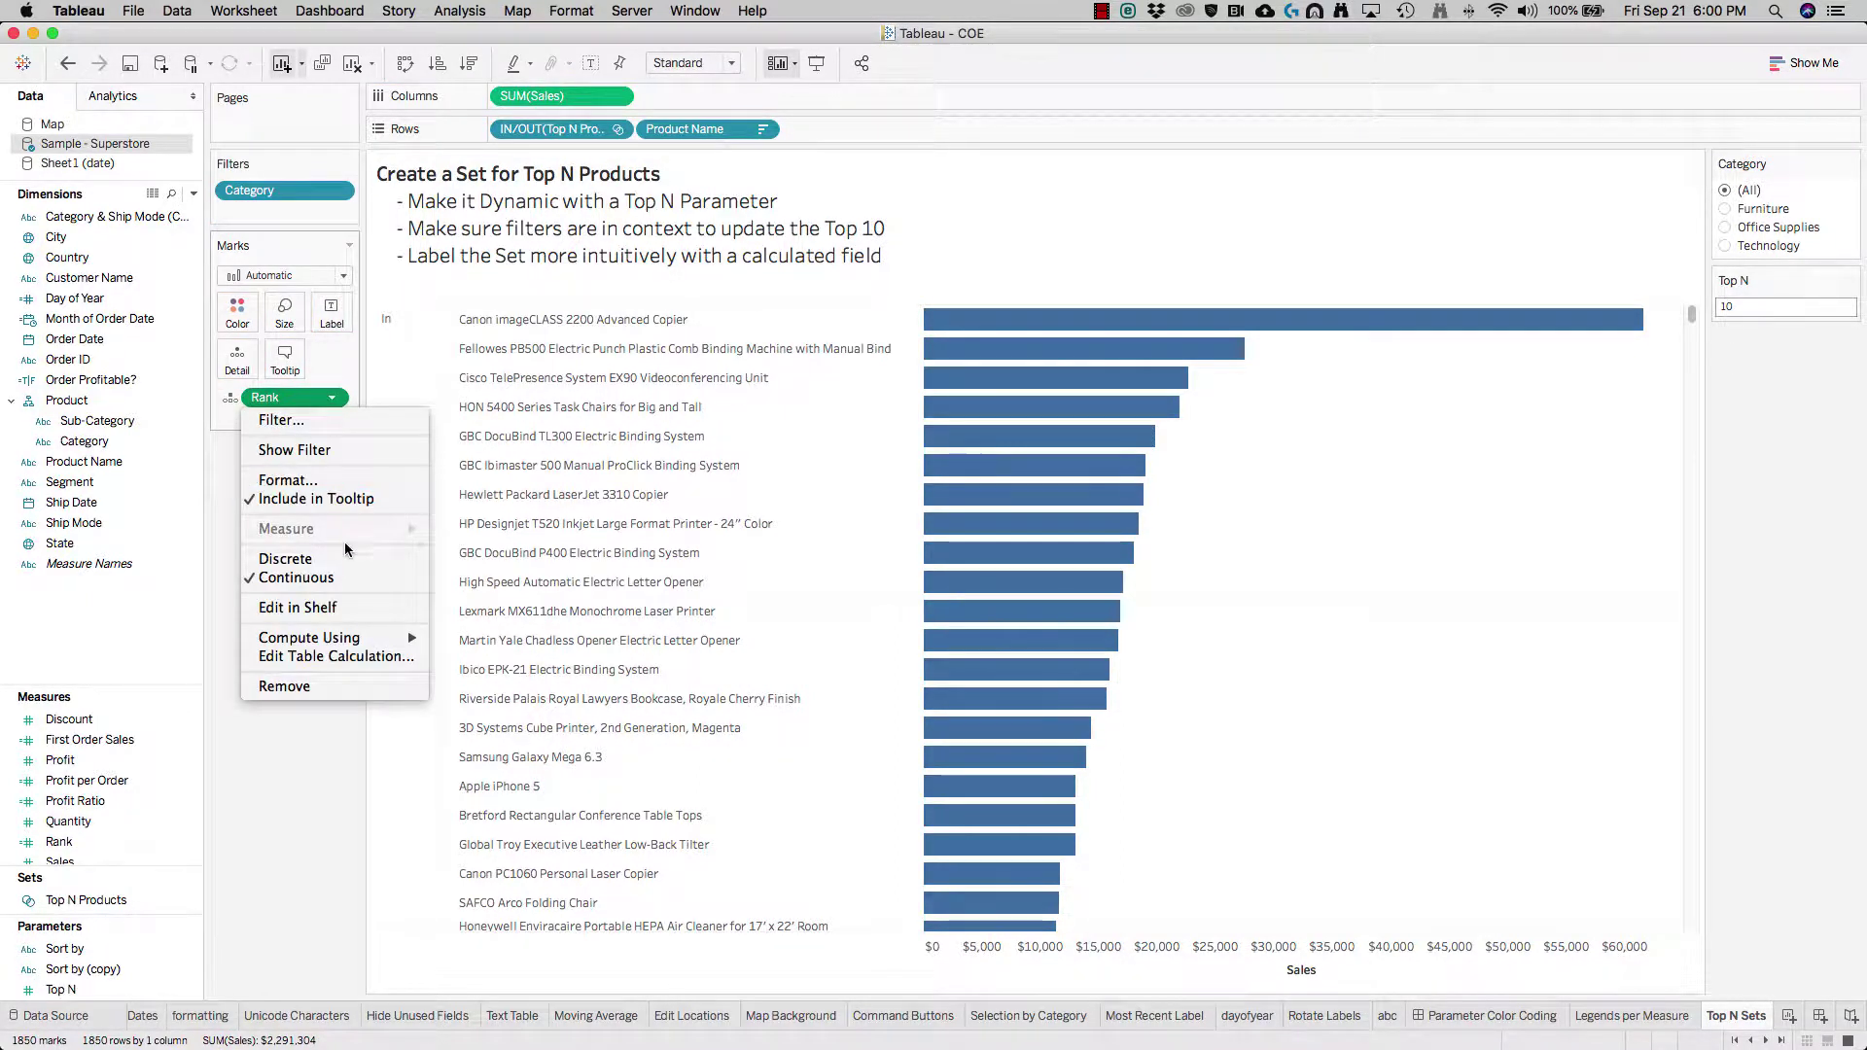
pyautogui.click(292, 552)
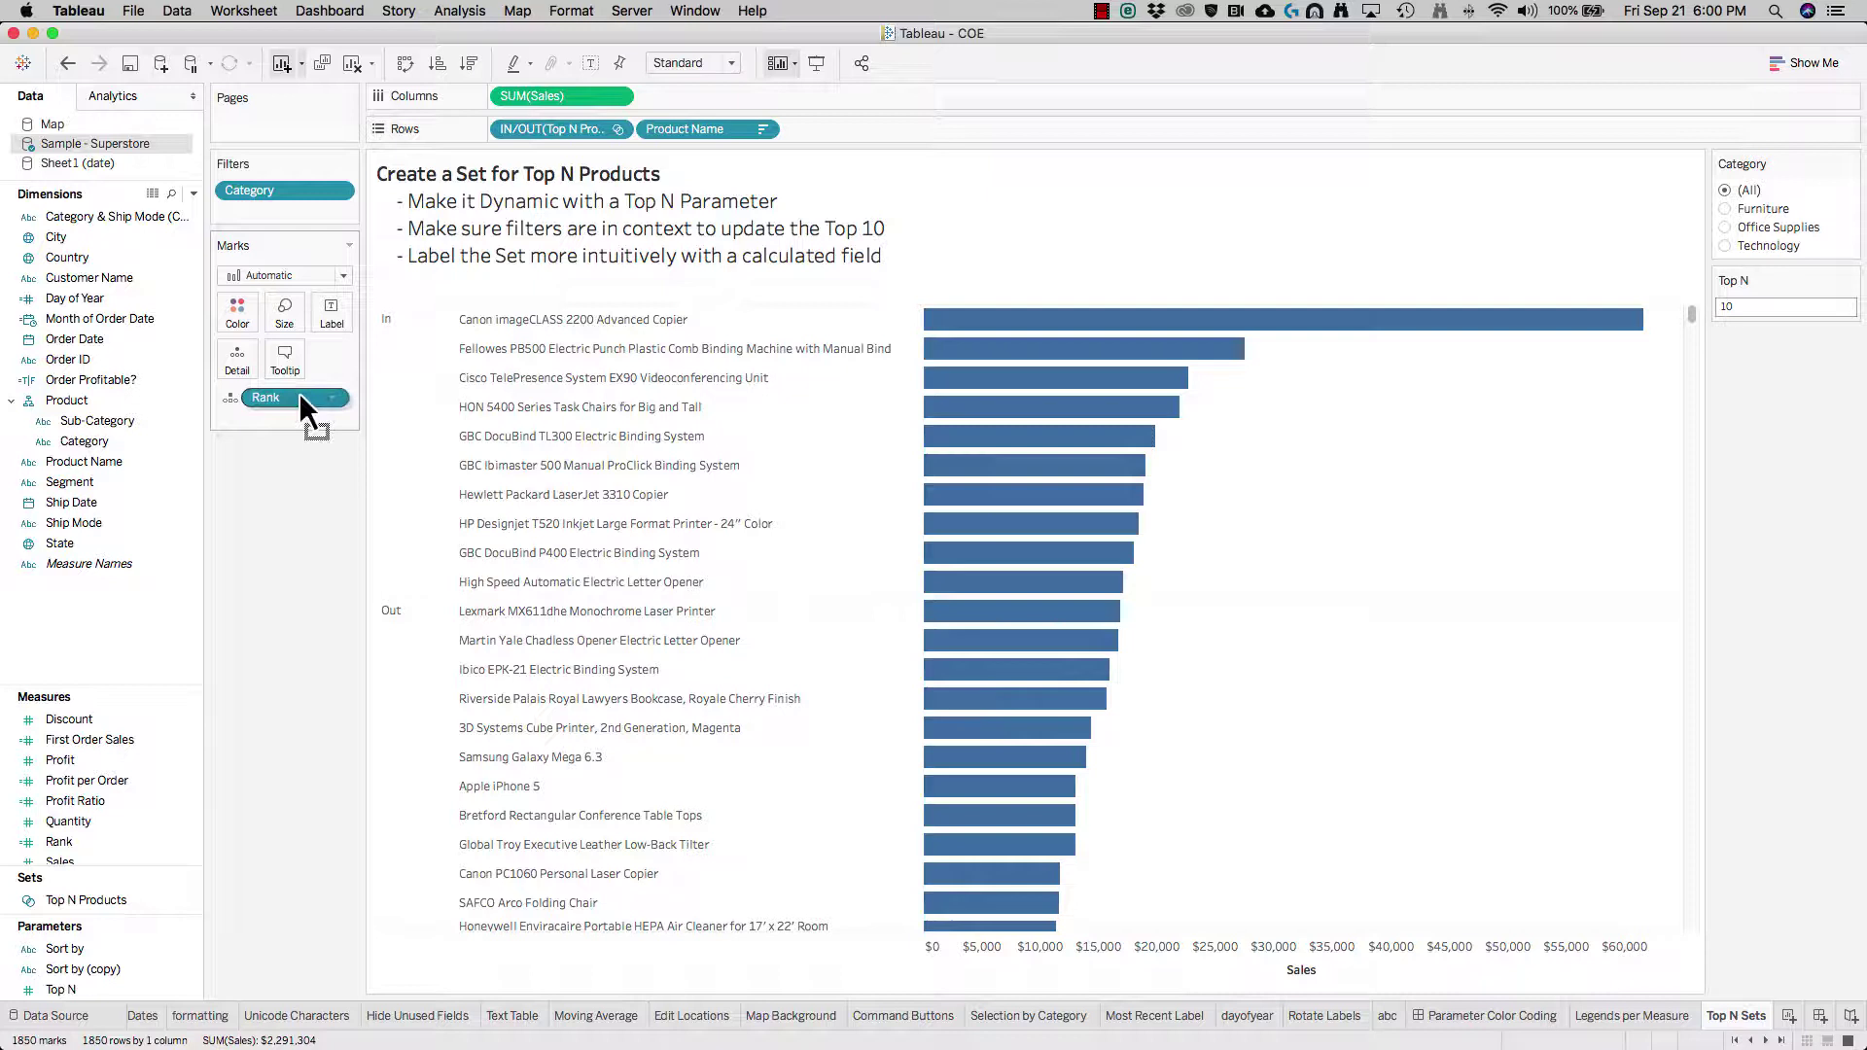
pyautogui.moveTo(299, 392); pyautogui.dragTo(639, 136)
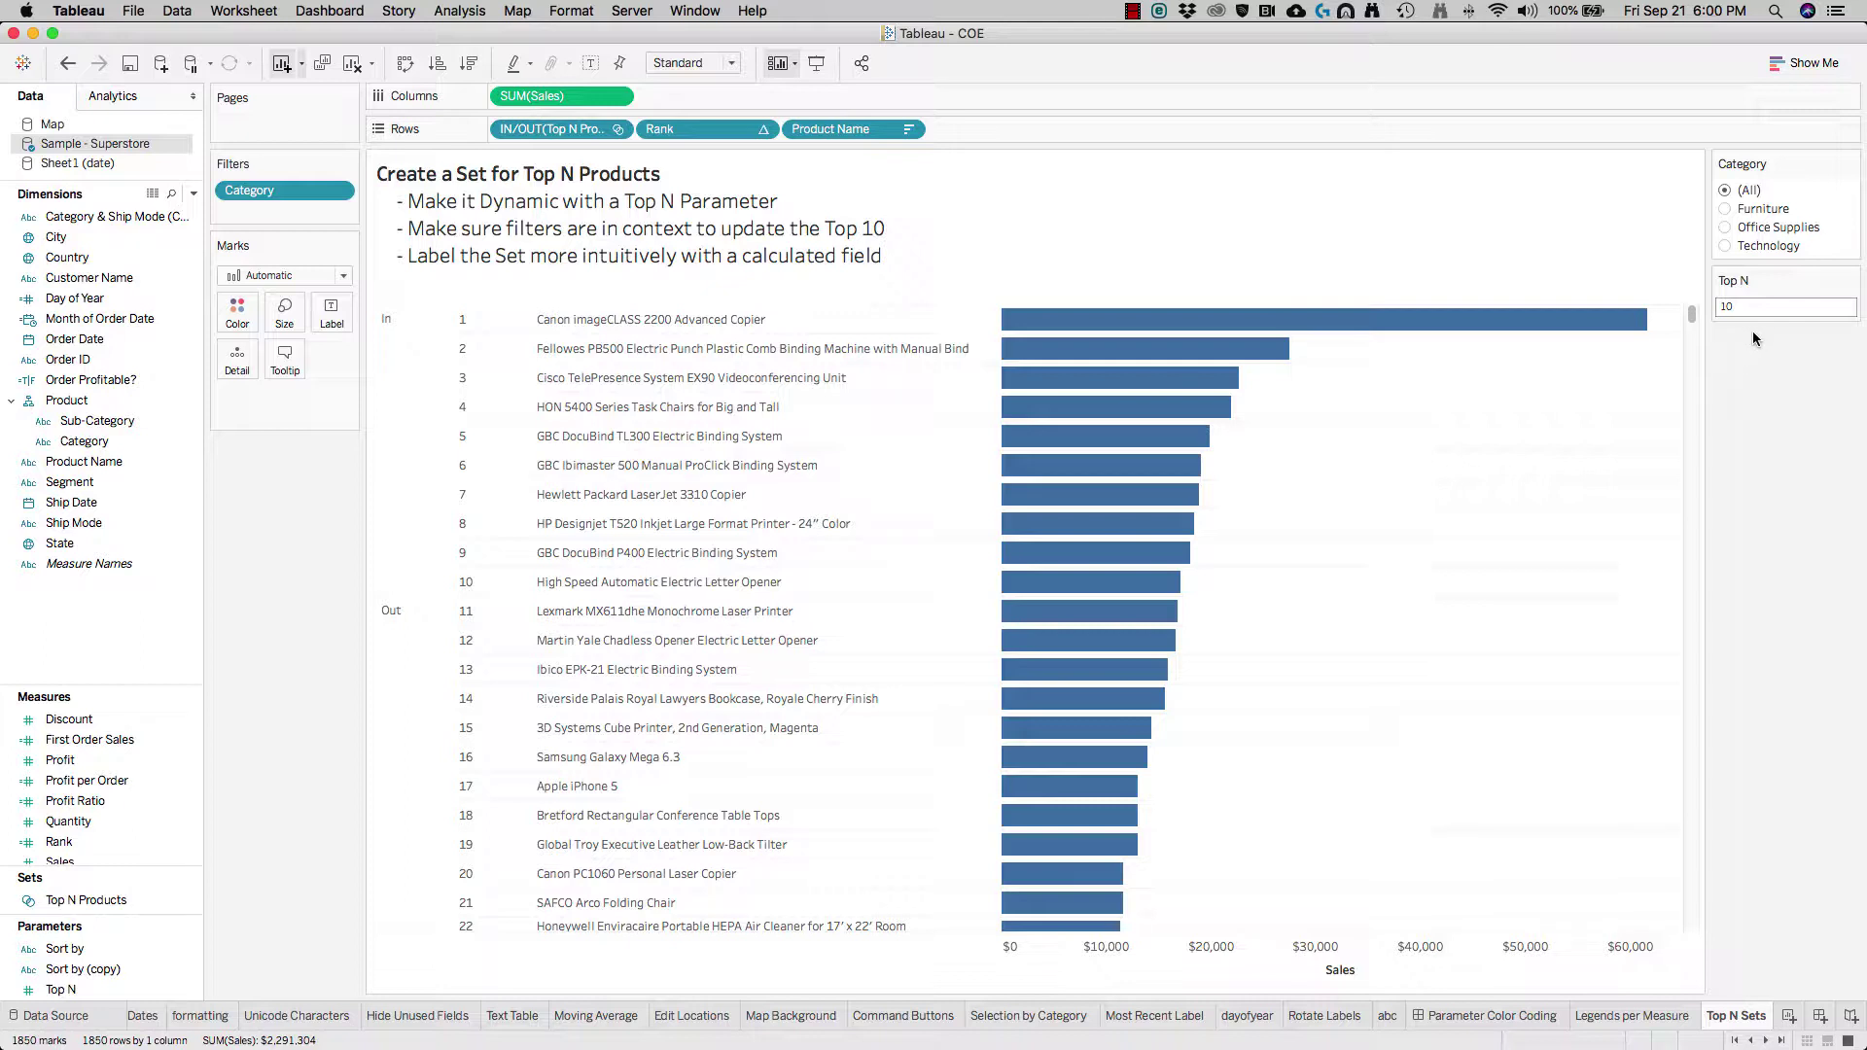
# Filter the Category quick filter to Furniture, then Office Supplies, then Technology.
pyautogui.click(1725, 208)
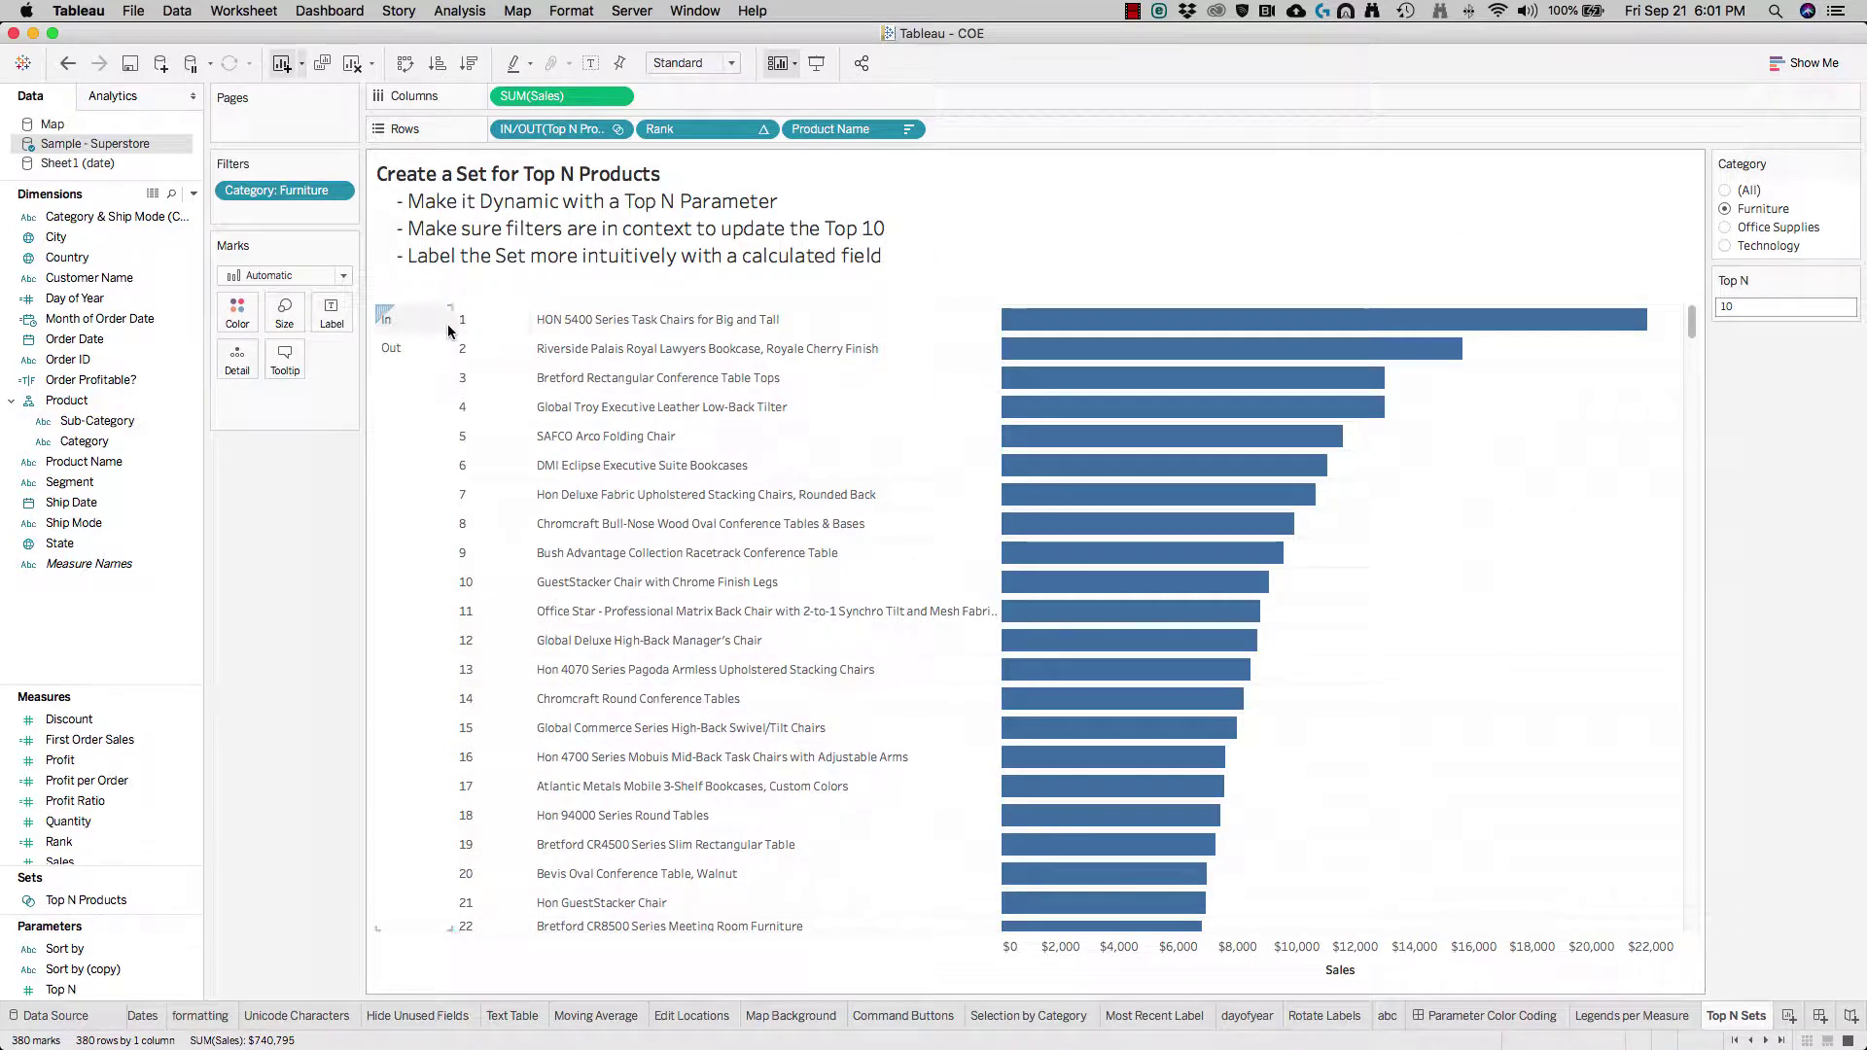
pyautogui.click(1726, 226)
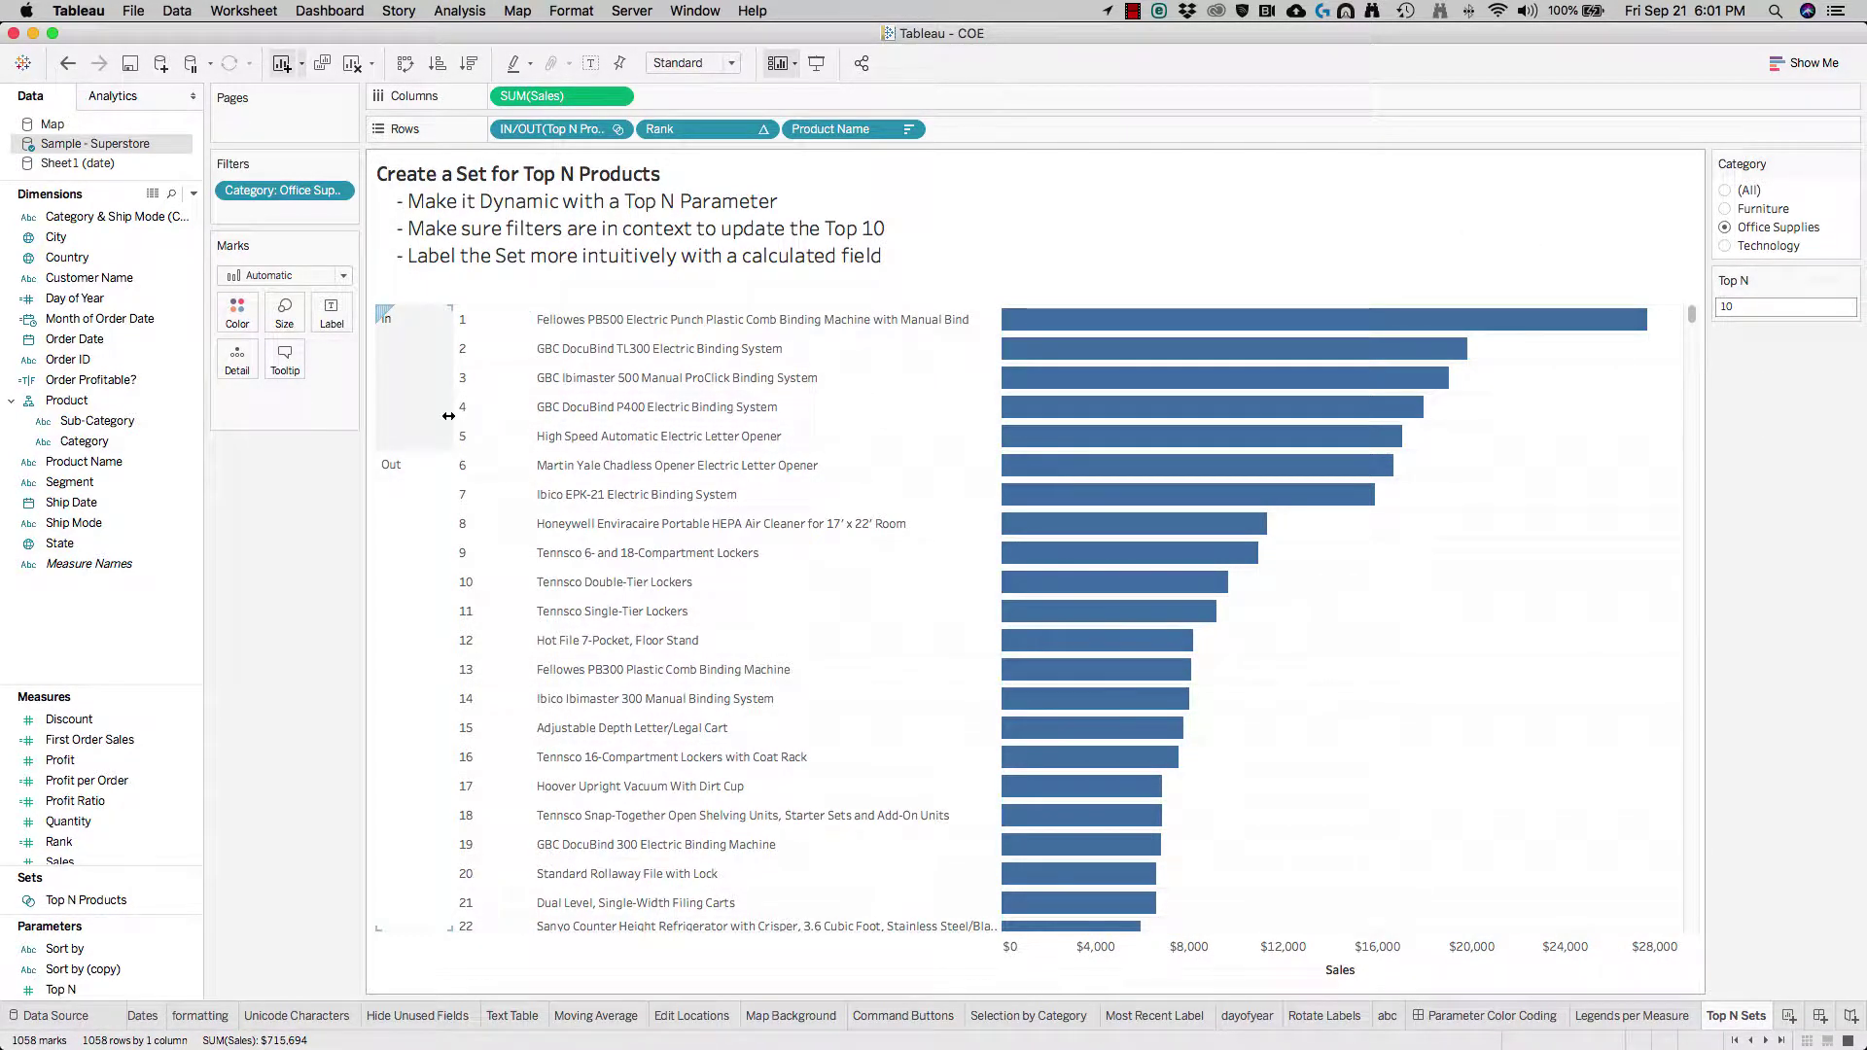
pyautogui.click(1726, 245)
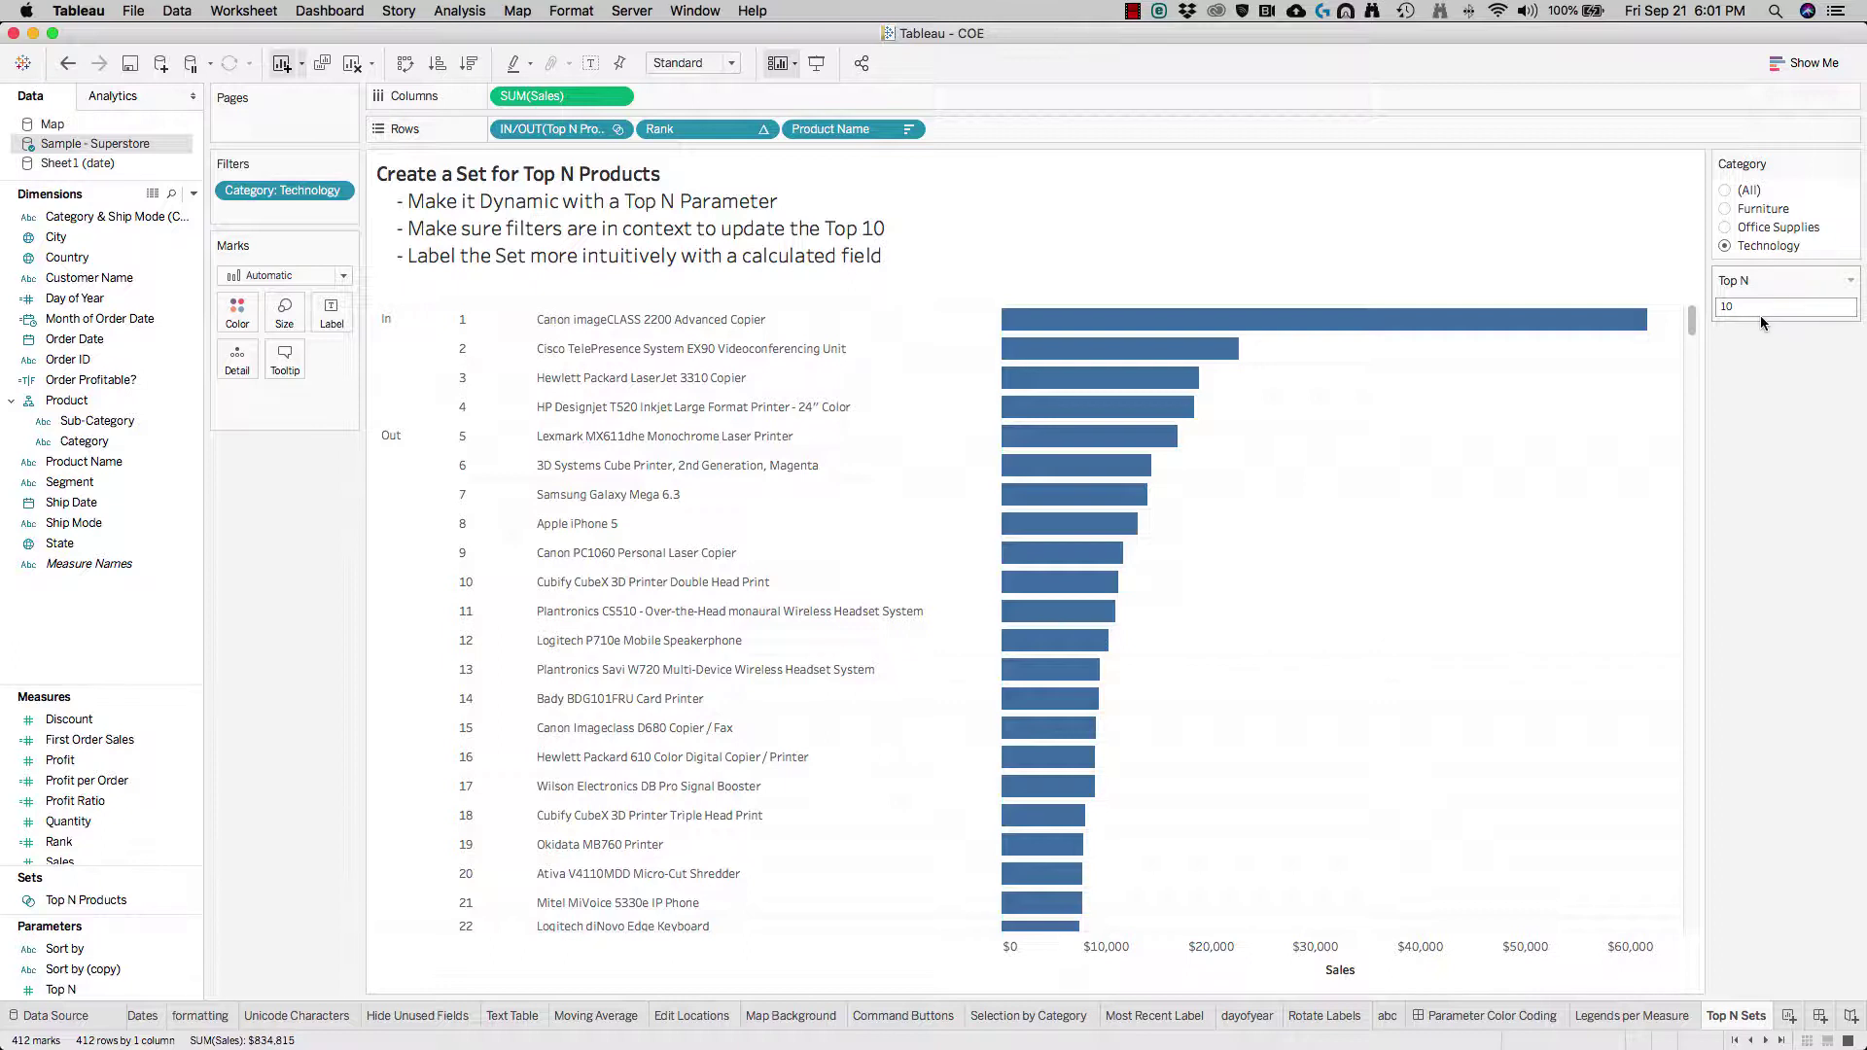
# Add the Category filter to context, test Office Supplies and (All), then briefly add Category to Rows.
pyautogui.click(338, 192)
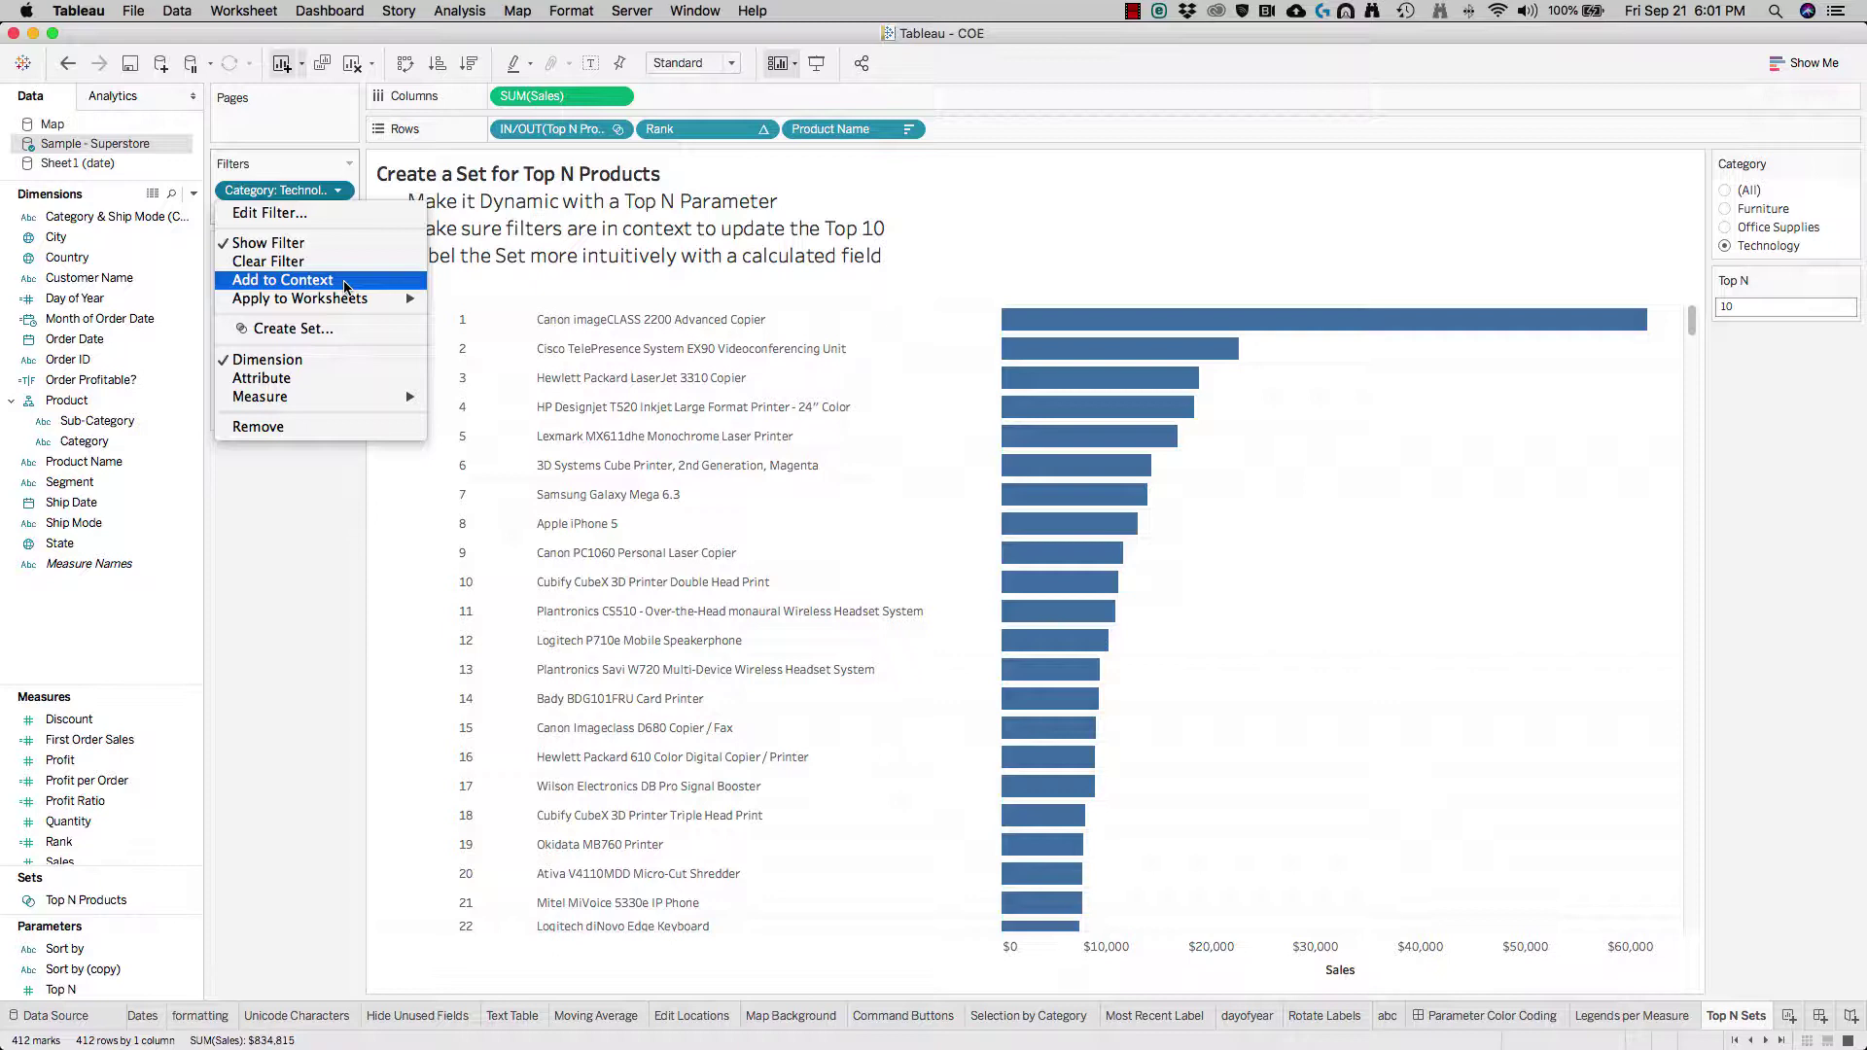
pyautogui.click(345, 284)
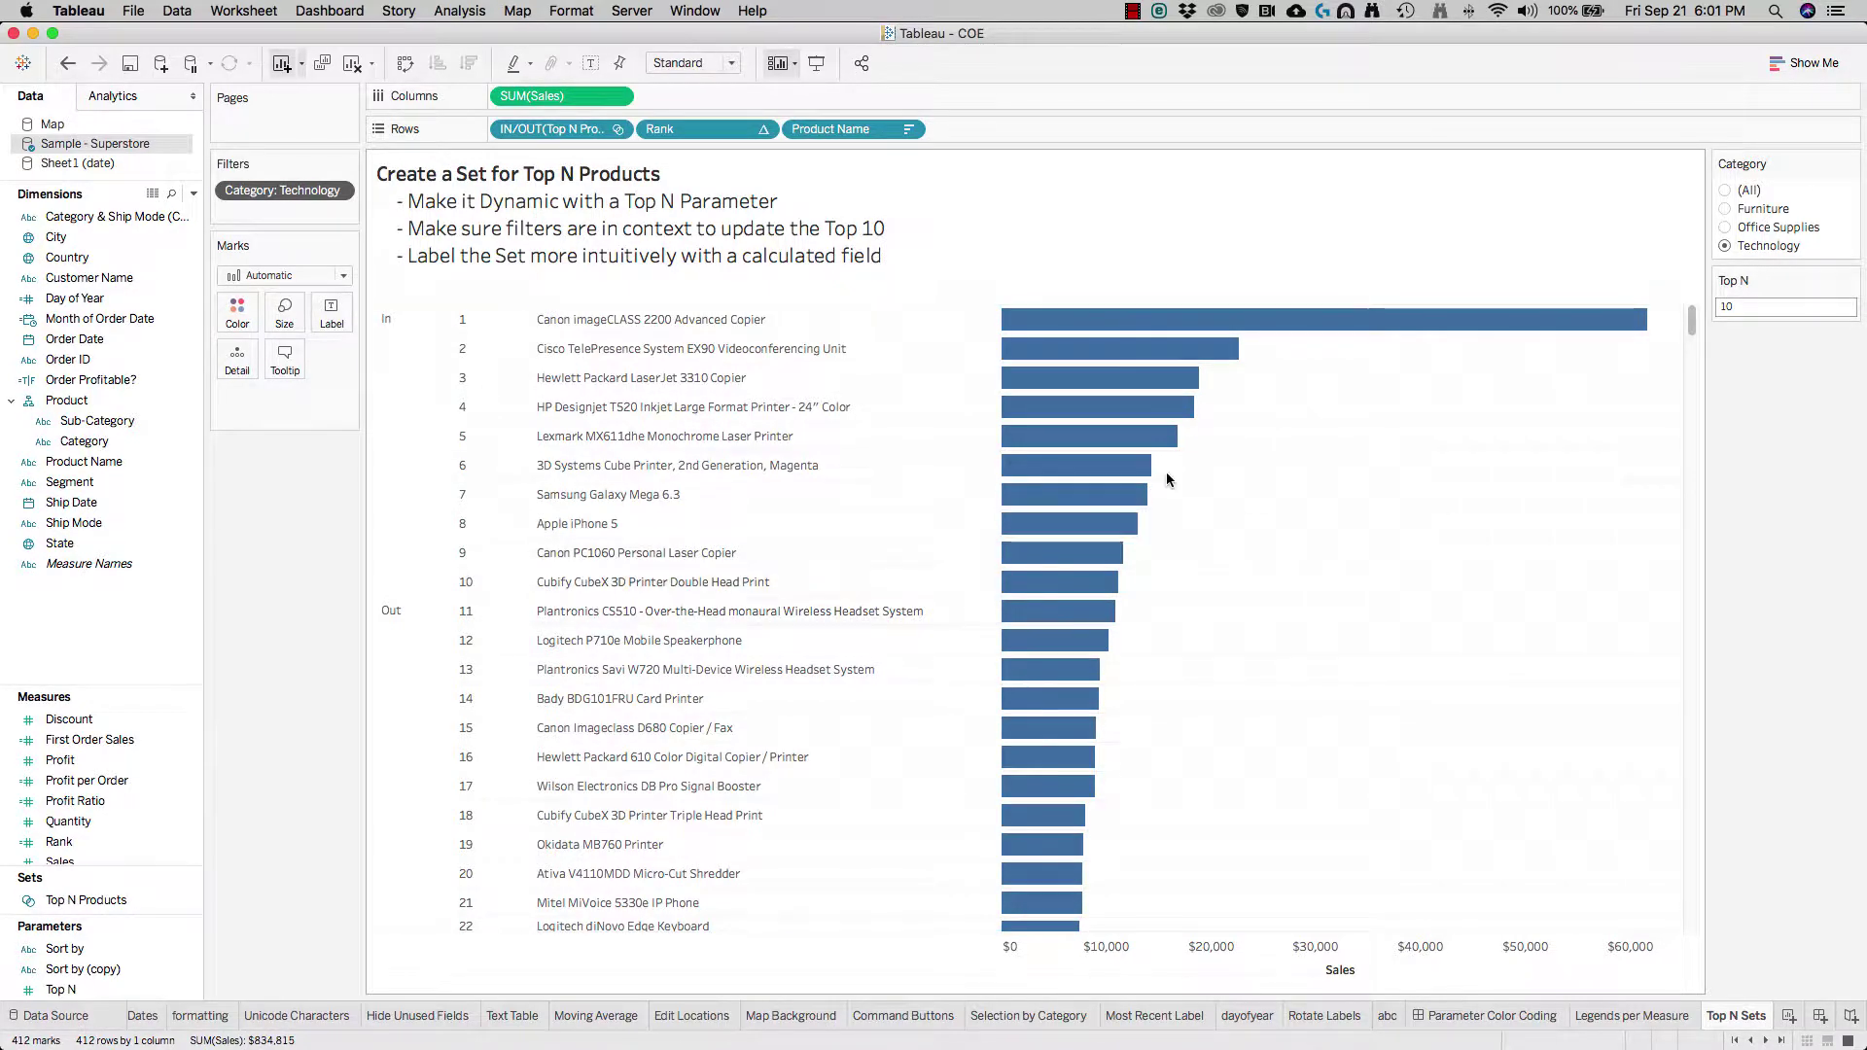
pyautogui.click(1723, 227)
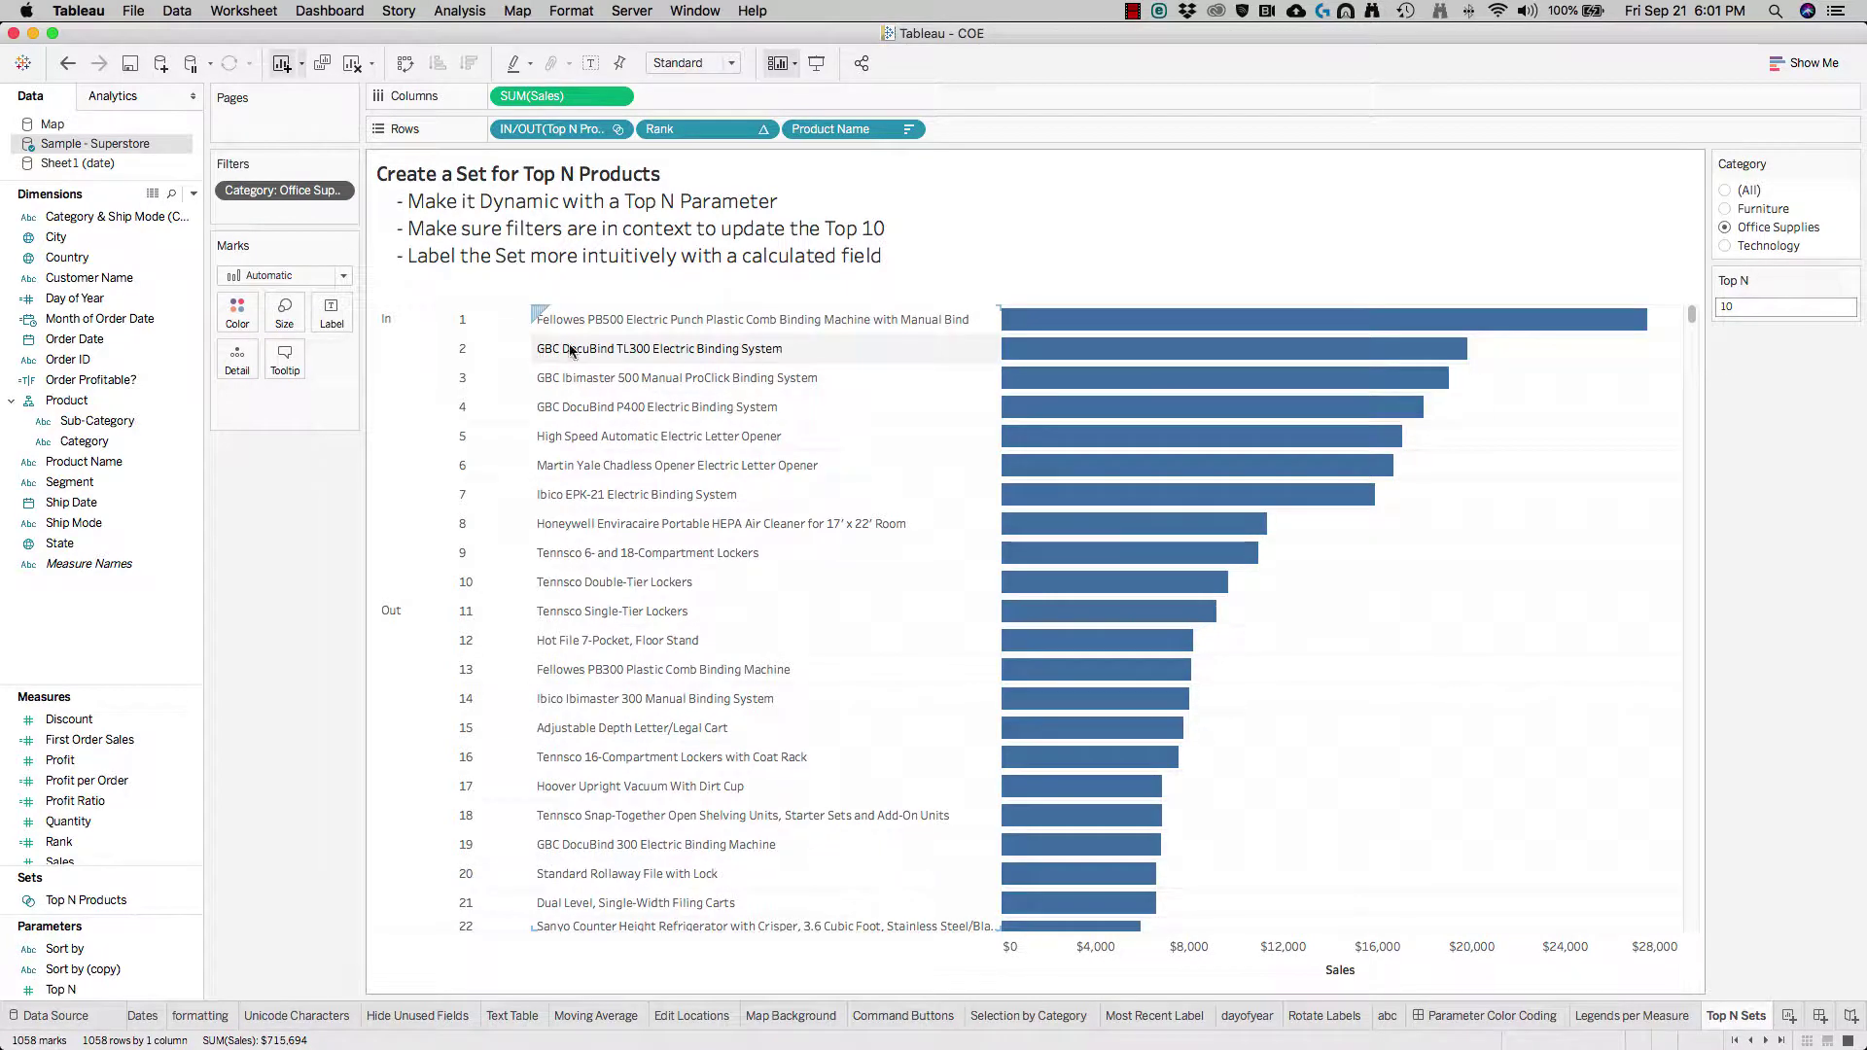
pyautogui.click(1724, 190)
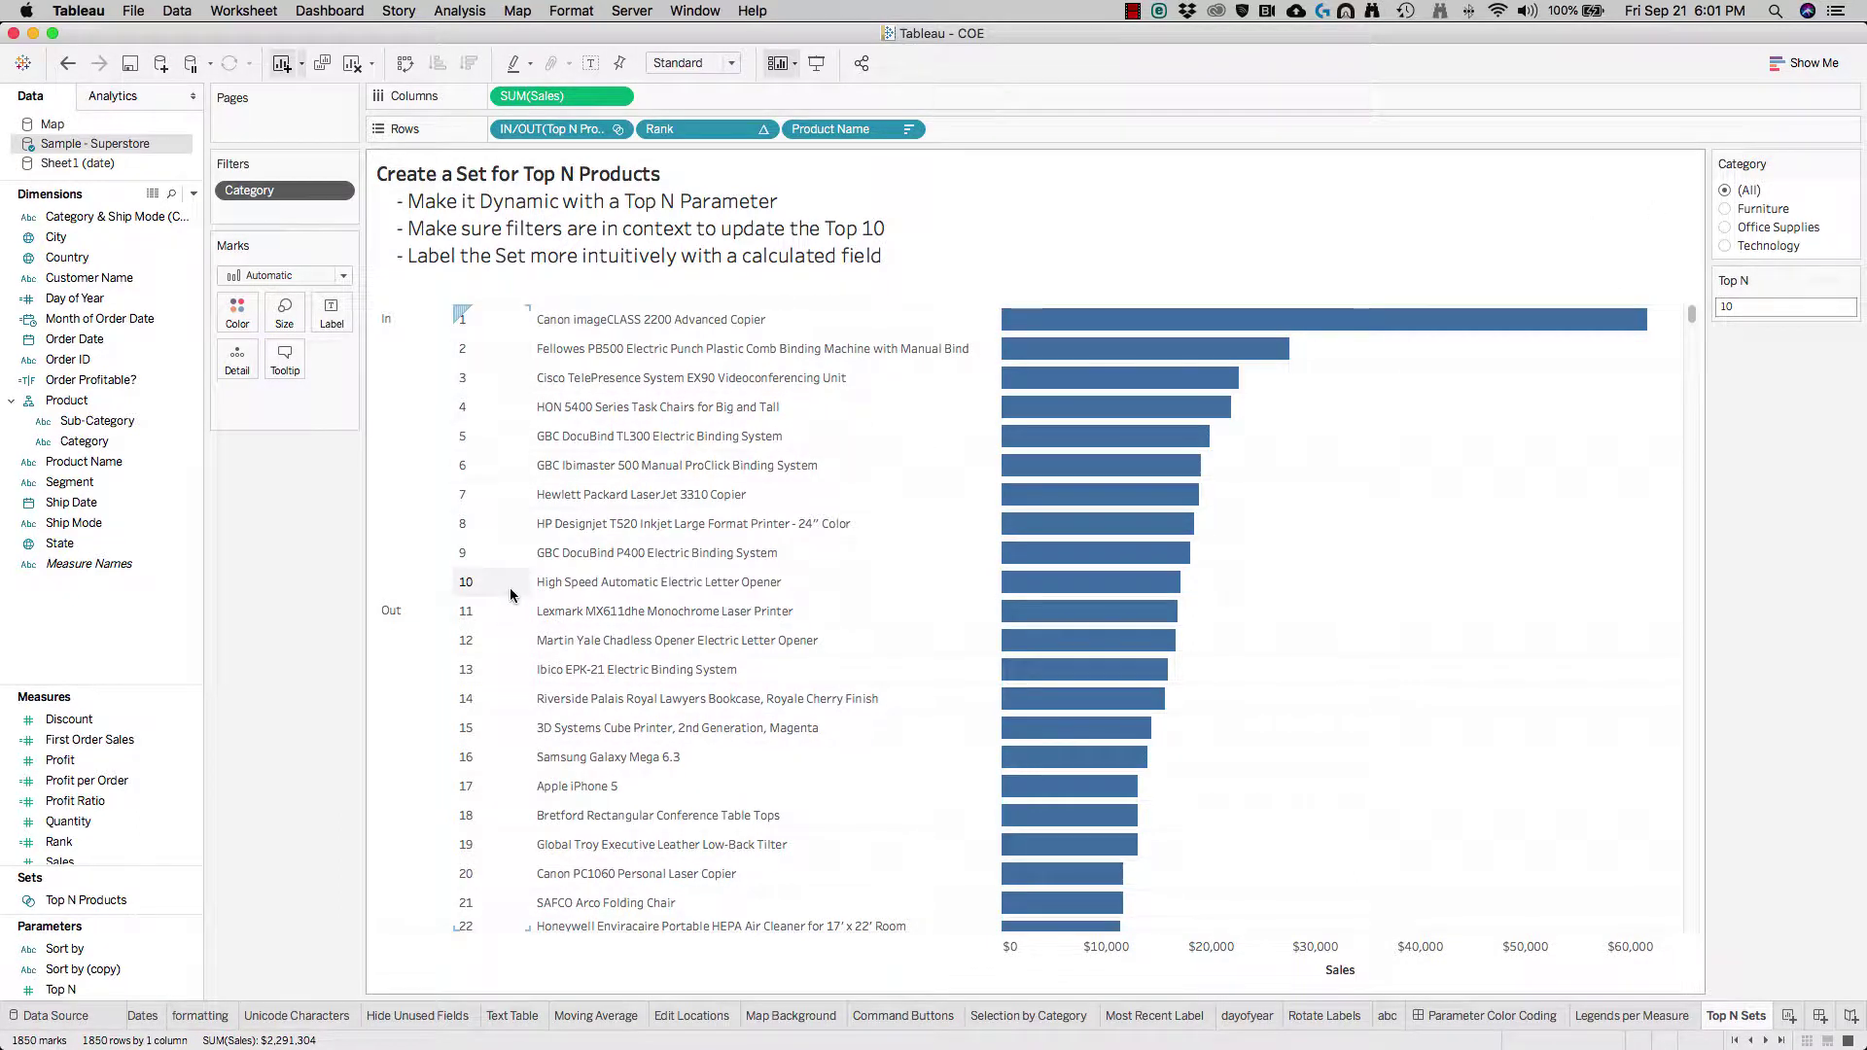
pyautogui.moveTo(115, 444); pyautogui.dragTo(999, 130)
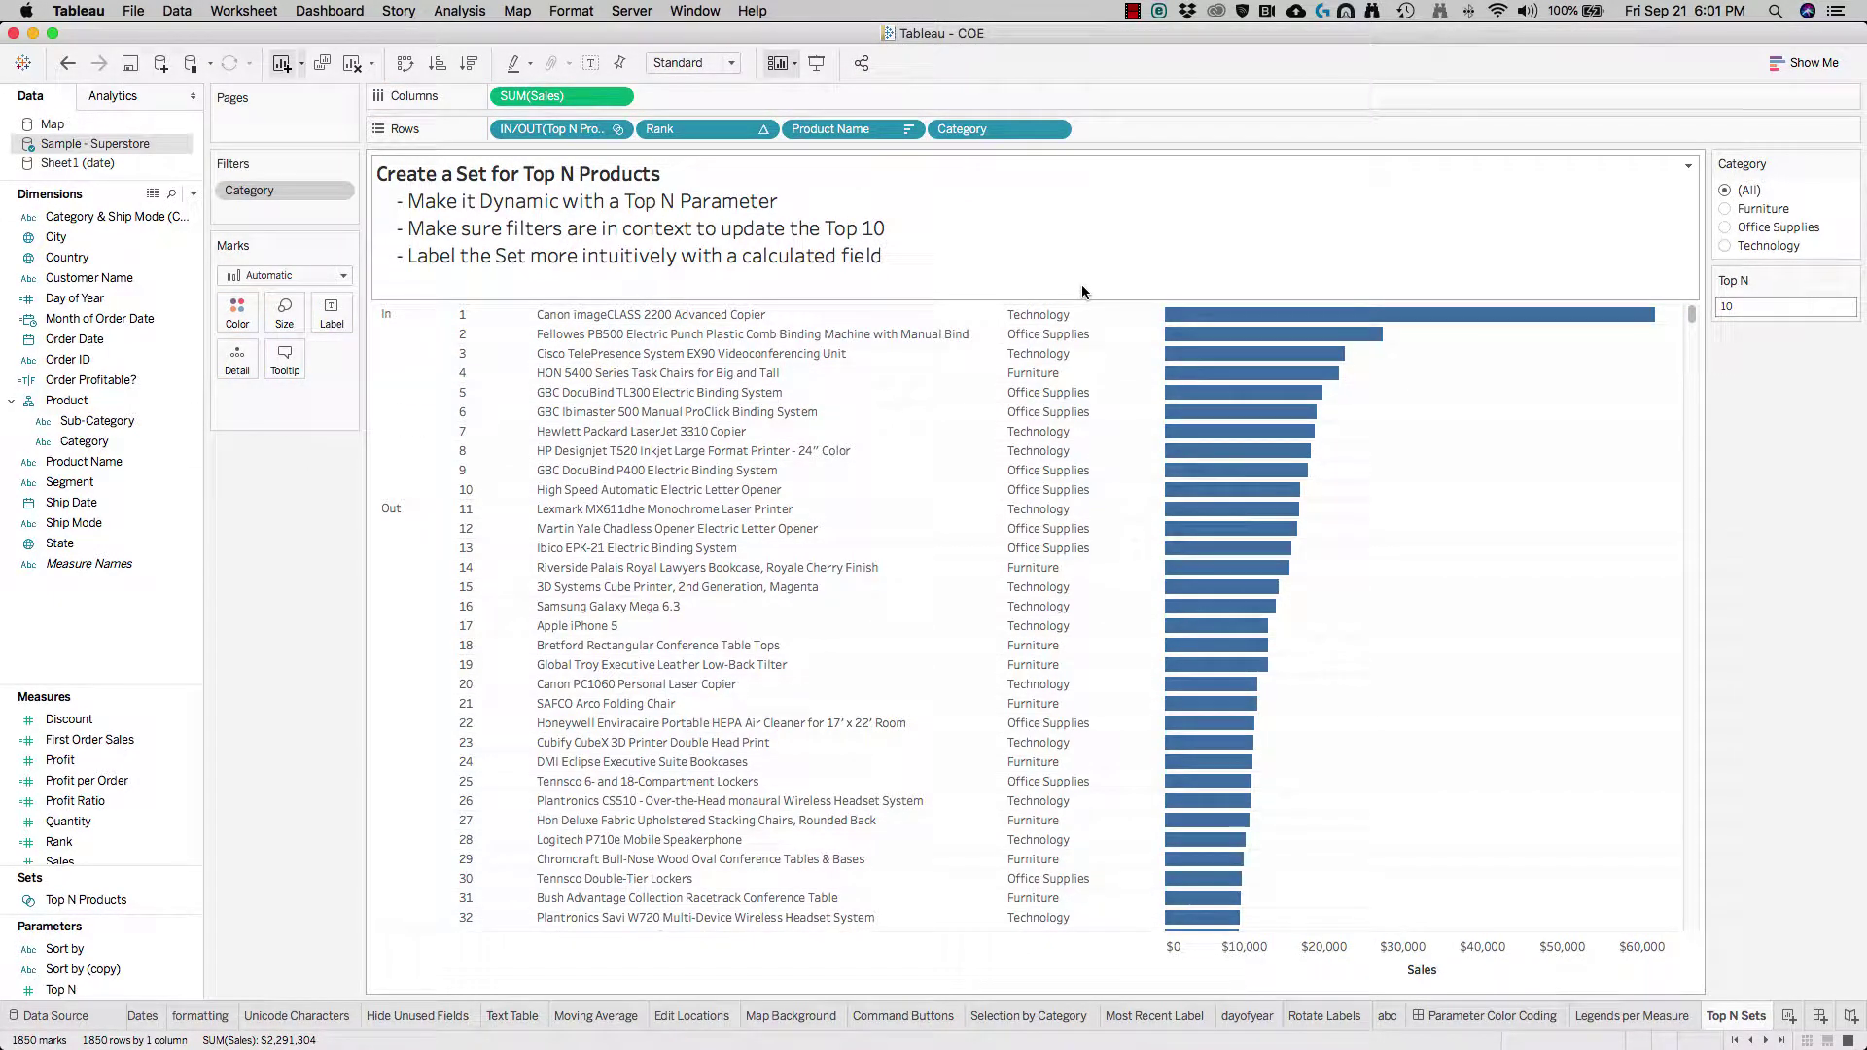
pyautogui.moveTo(1002, 130); pyautogui.dragTo(146, 310)
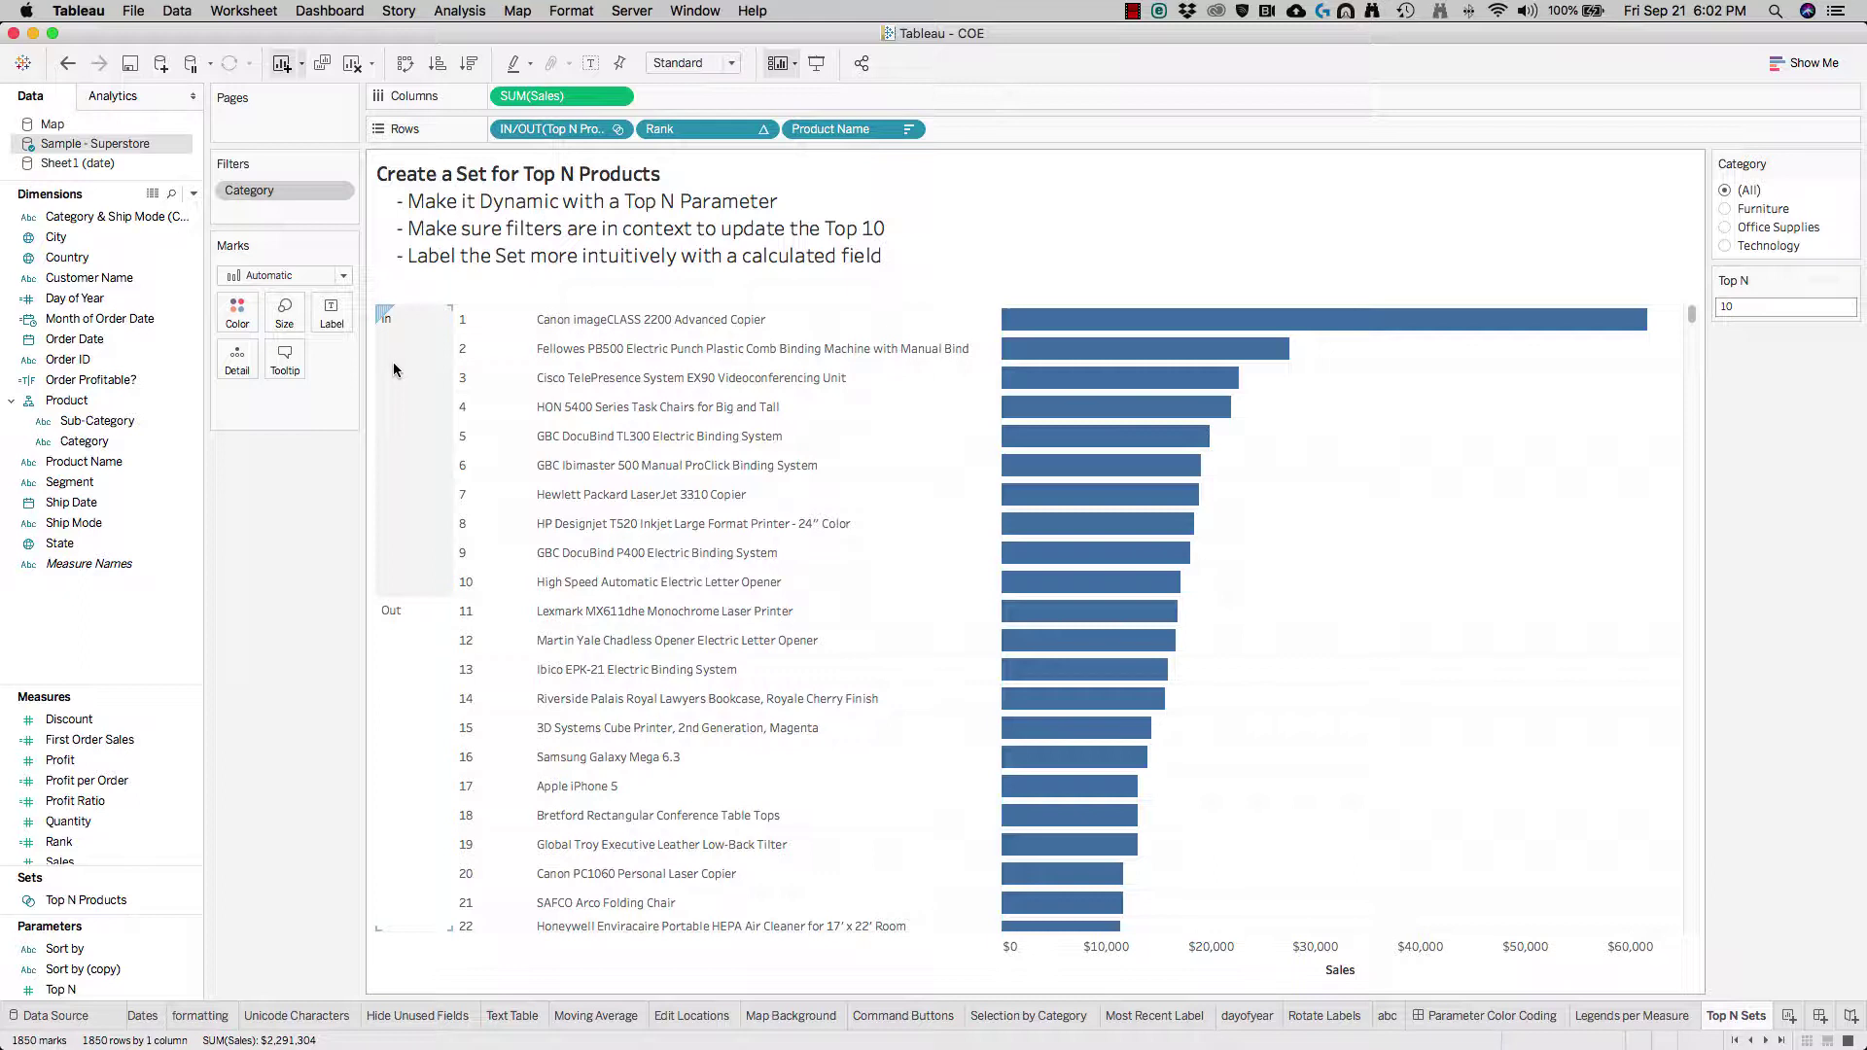
# Turn off Show Header for the IN/OUT pill and narrow the Rank column.
pyautogui.click(615, 130)
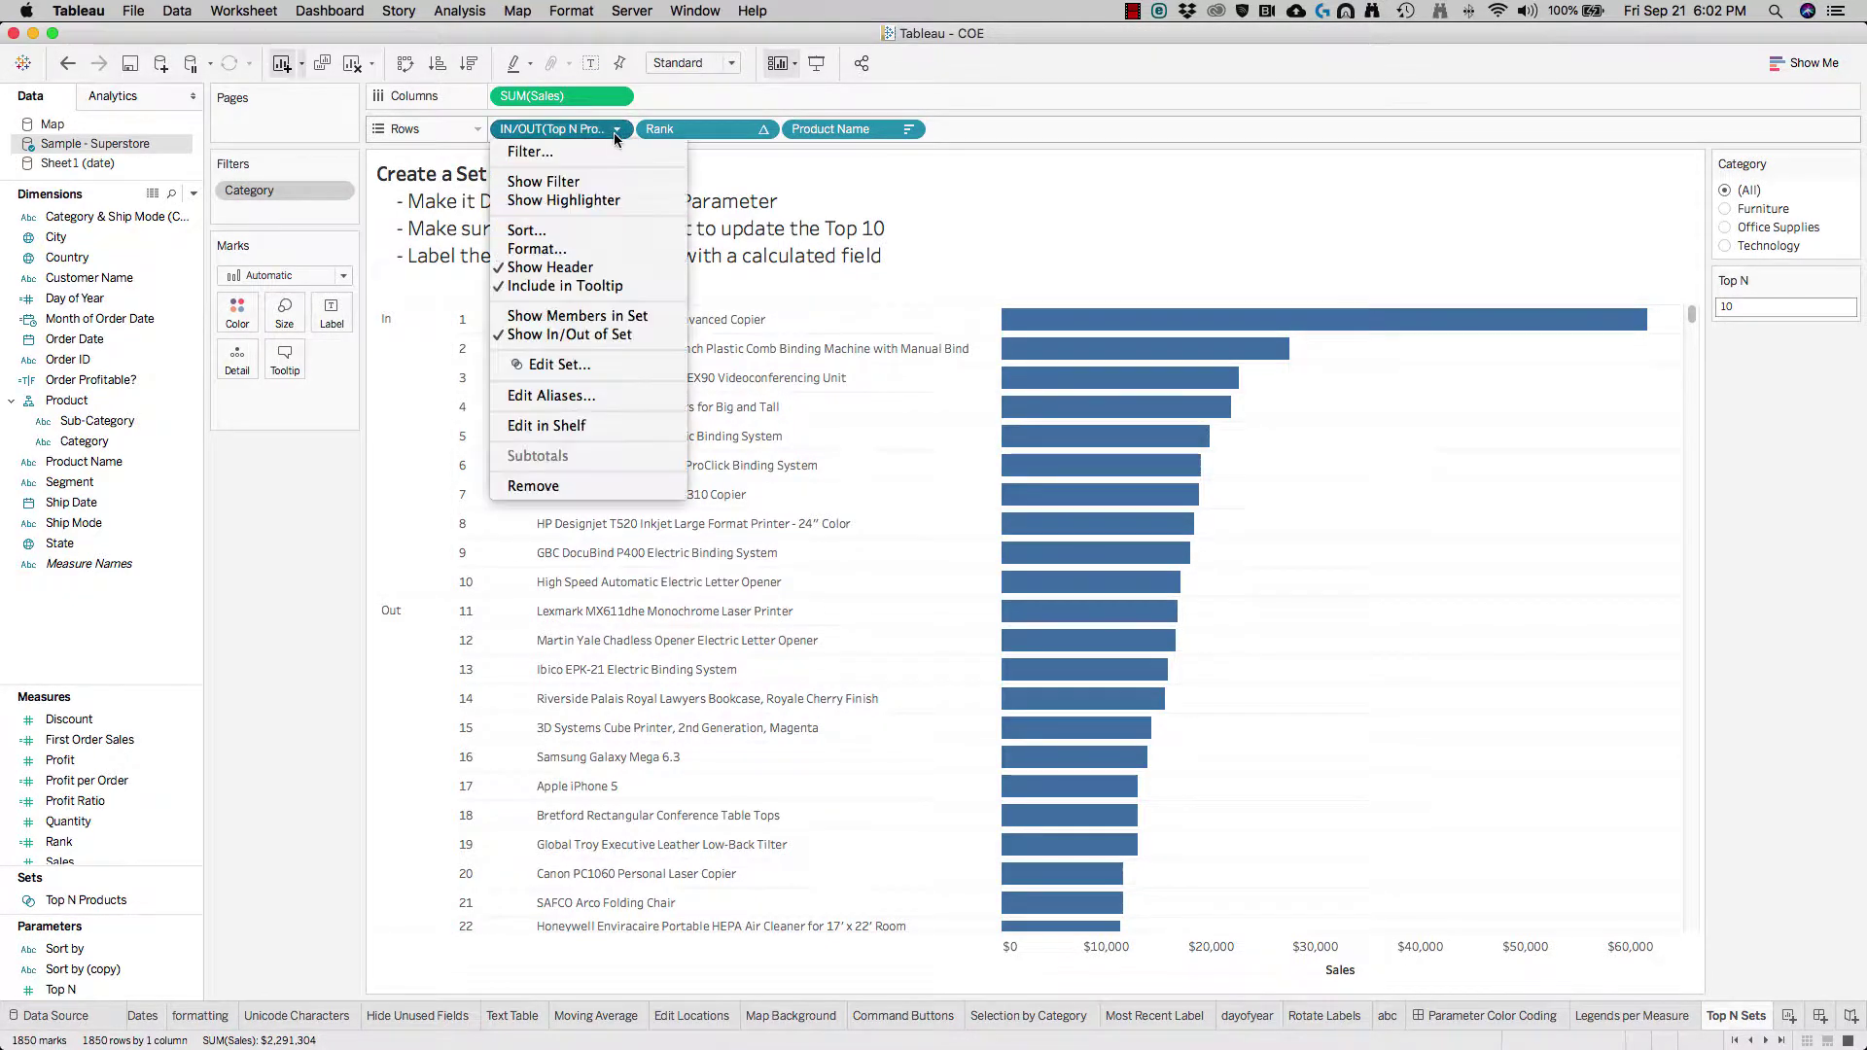
pyautogui.click(615, 271)
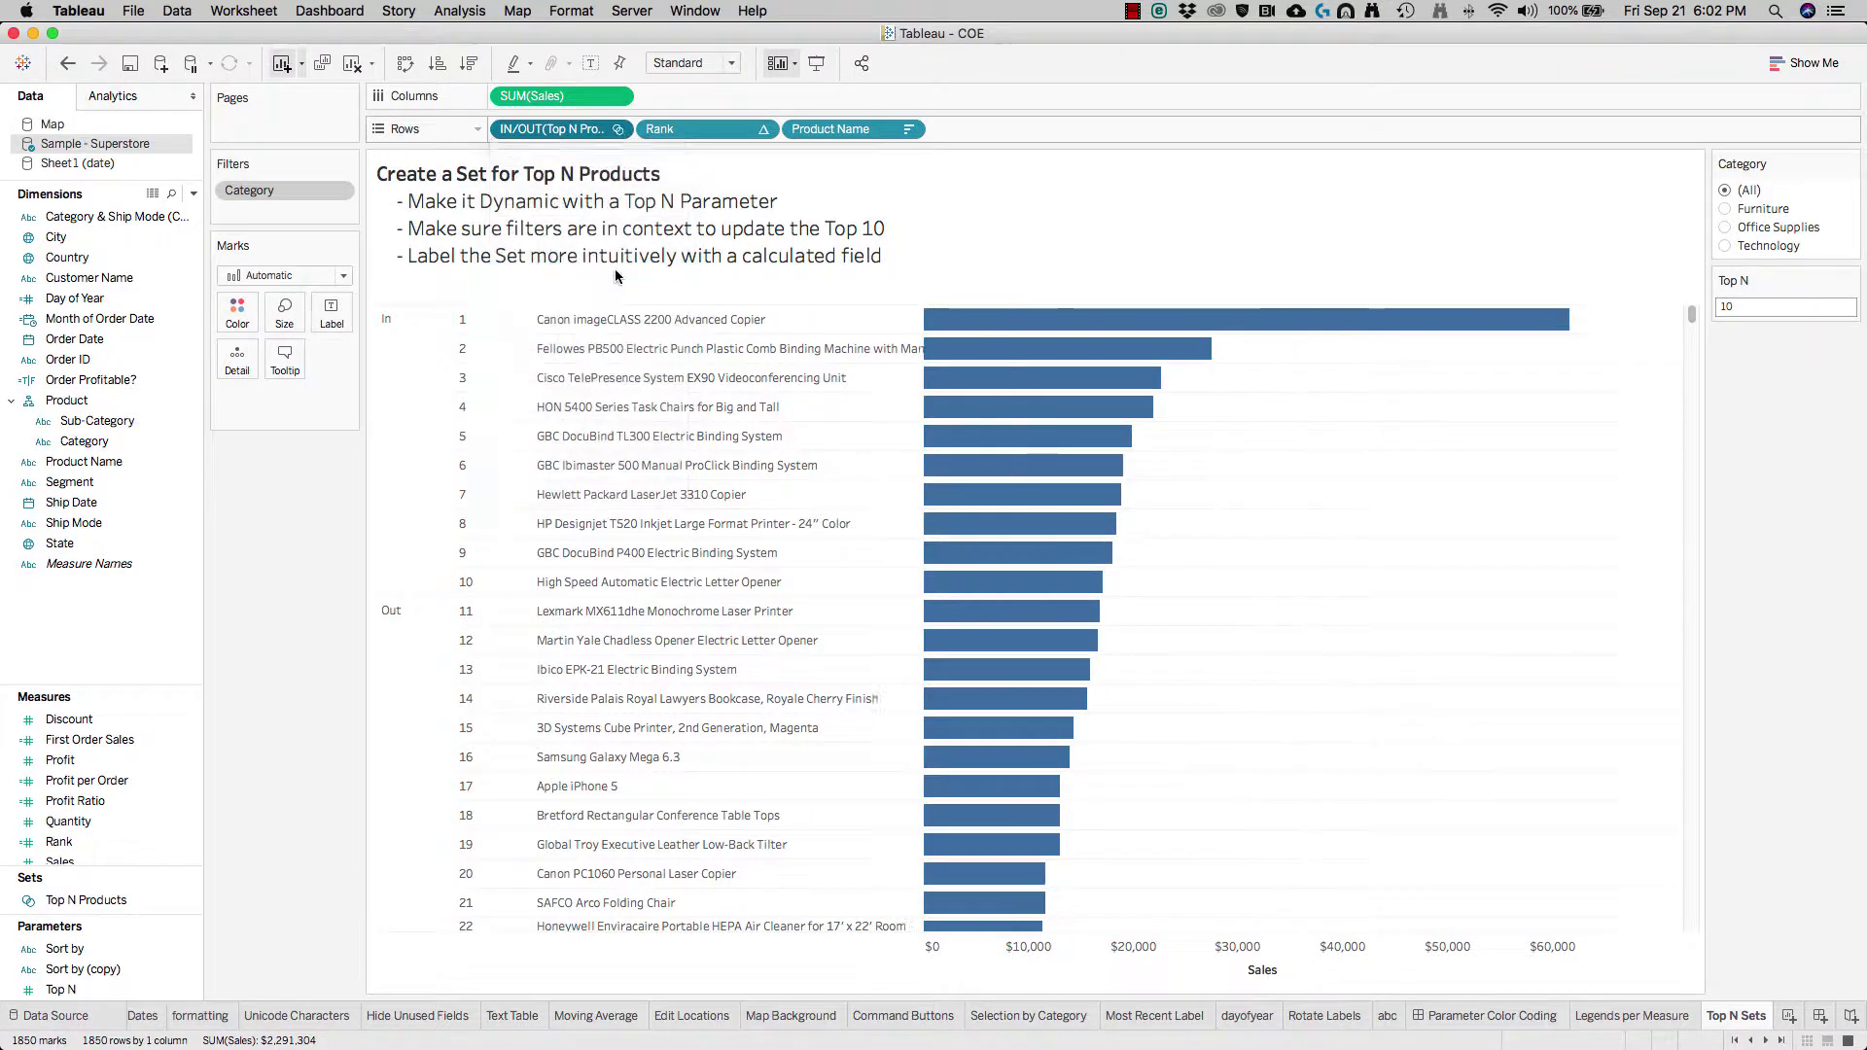
pyautogui.moveTo(445, 375); pyautogui.dragTo(419, 377)
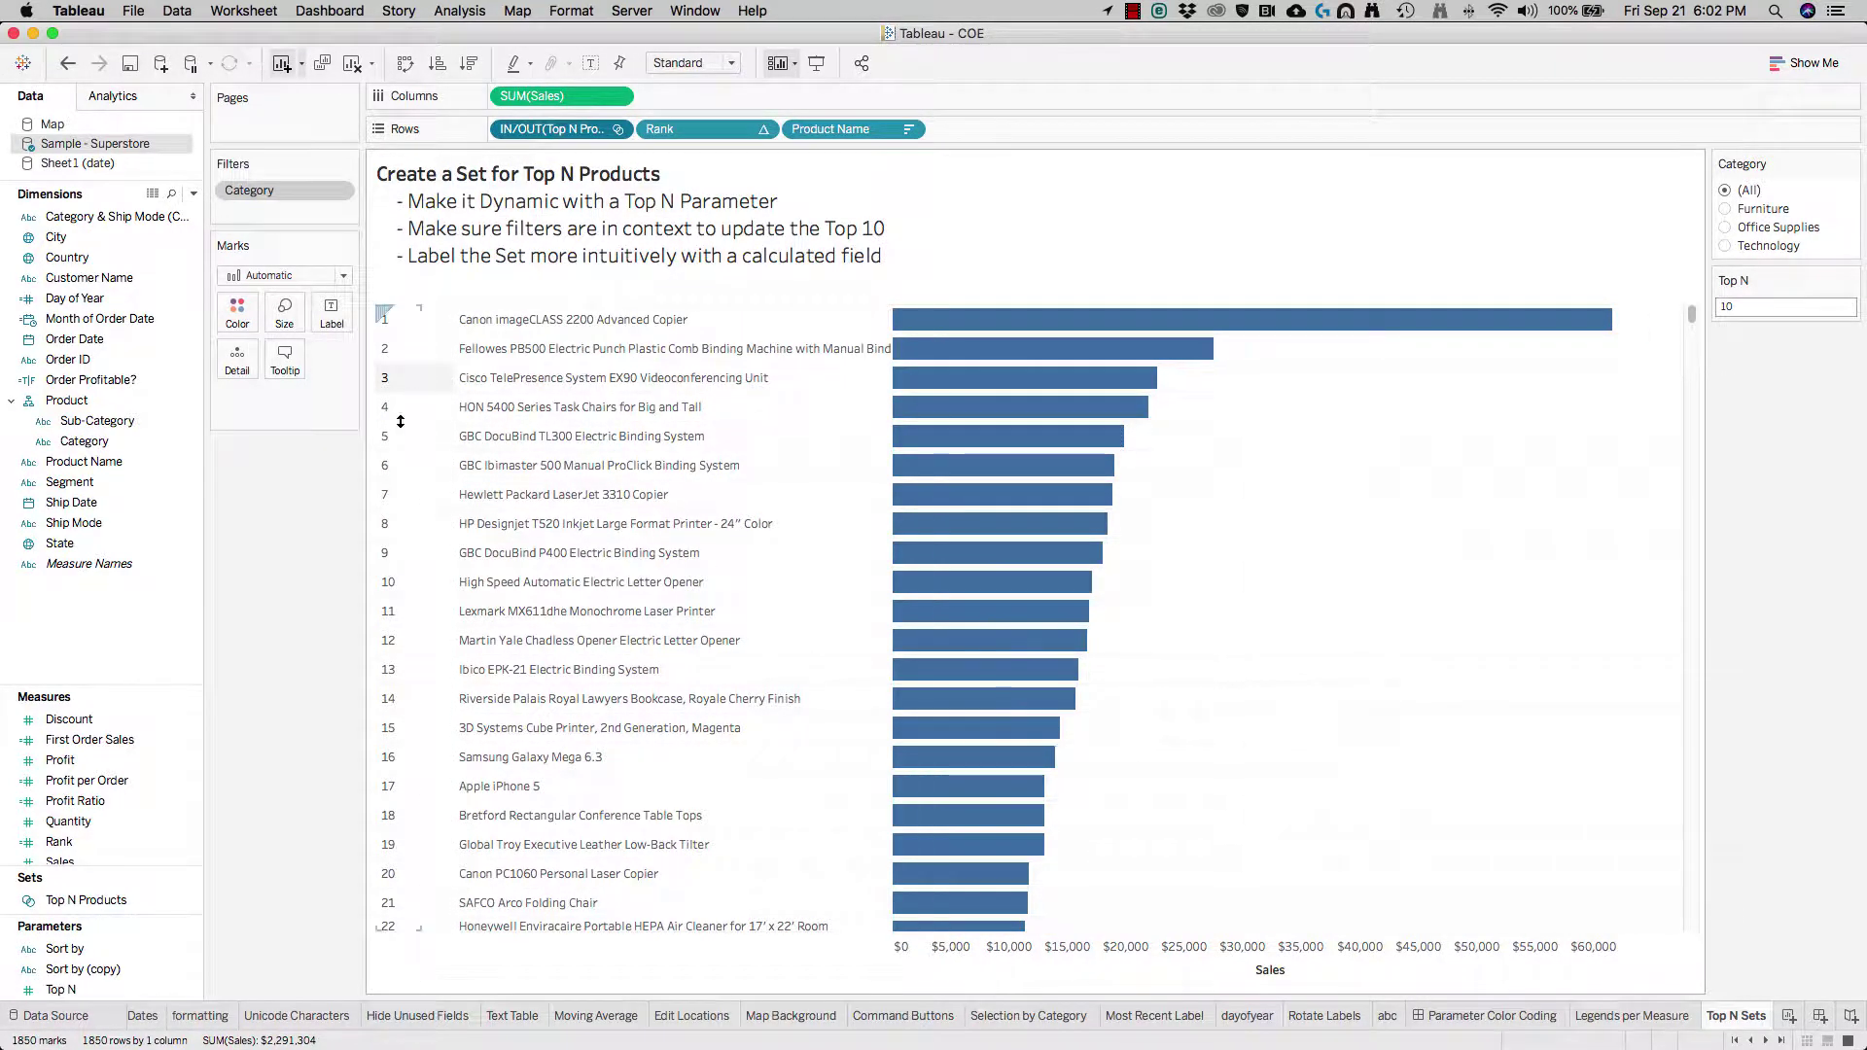
# Start a new calculated field named Product Group.
pyautogui.rightClick(88, 617)
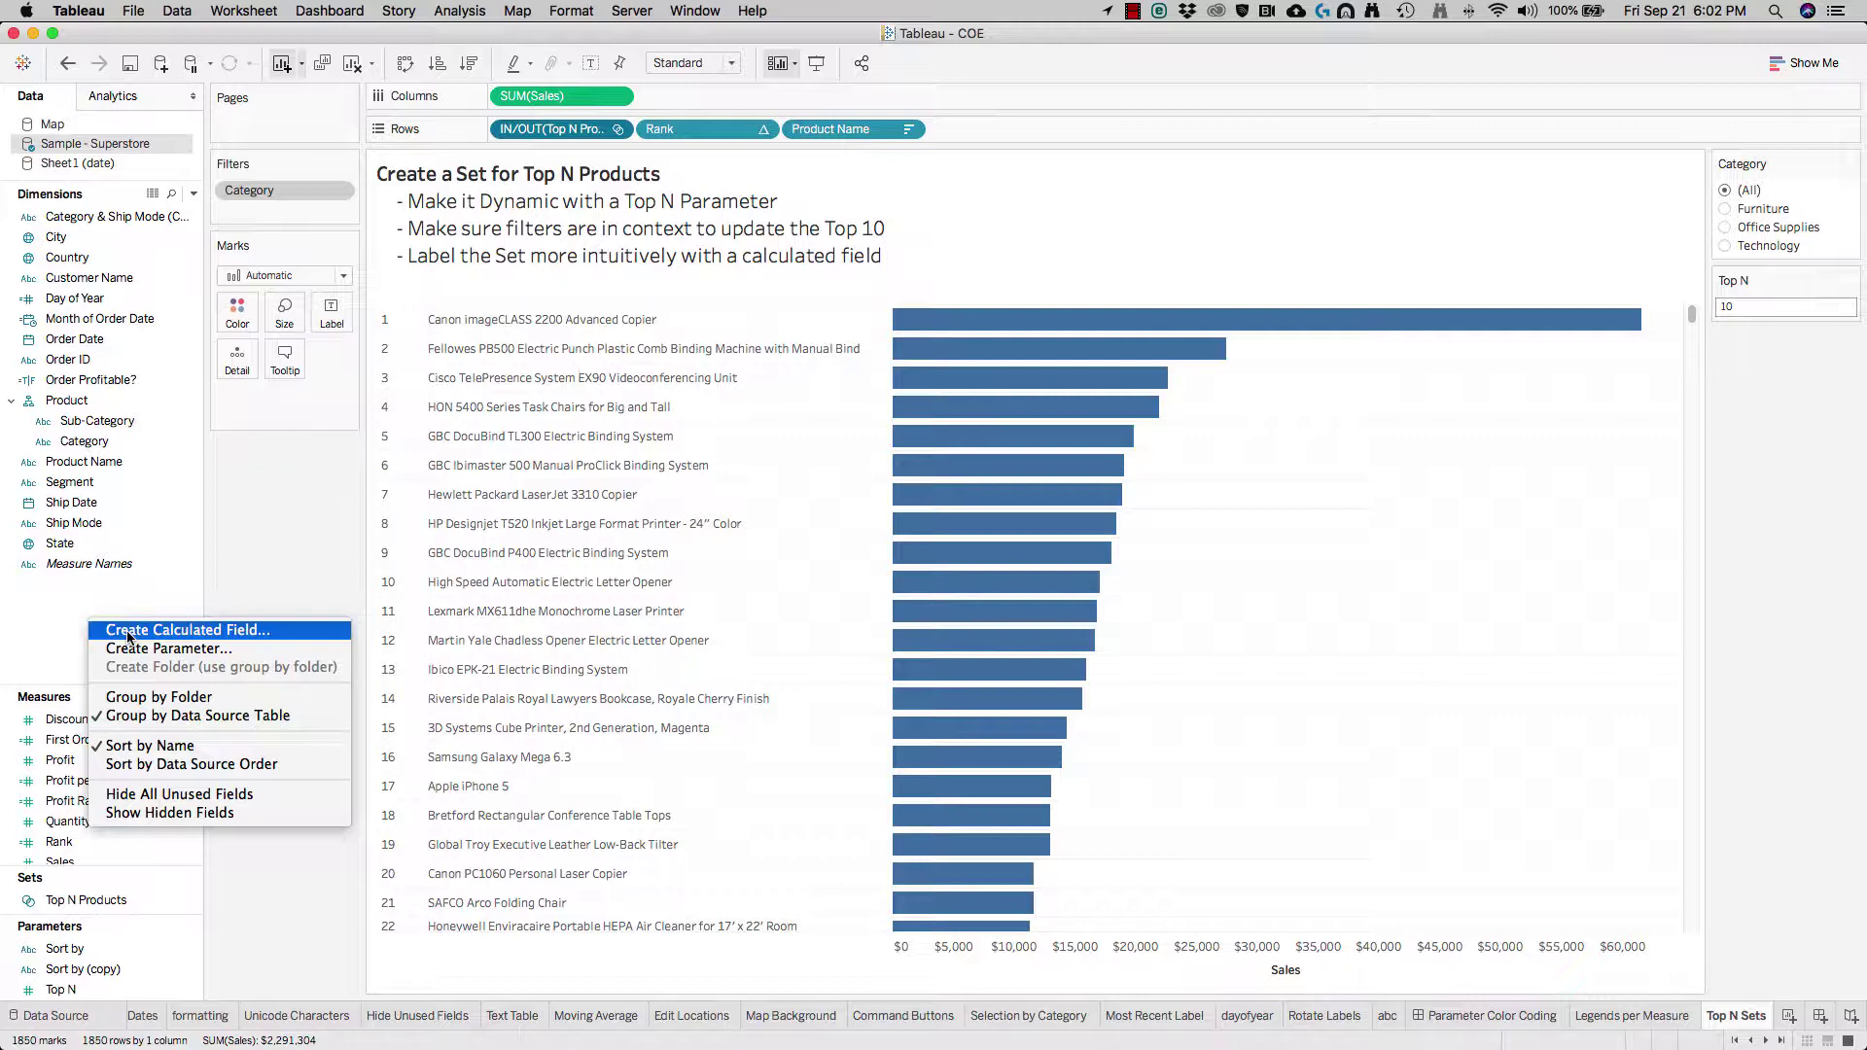
pyautogui.click(107, 629)
pyautogui.write('Pr')
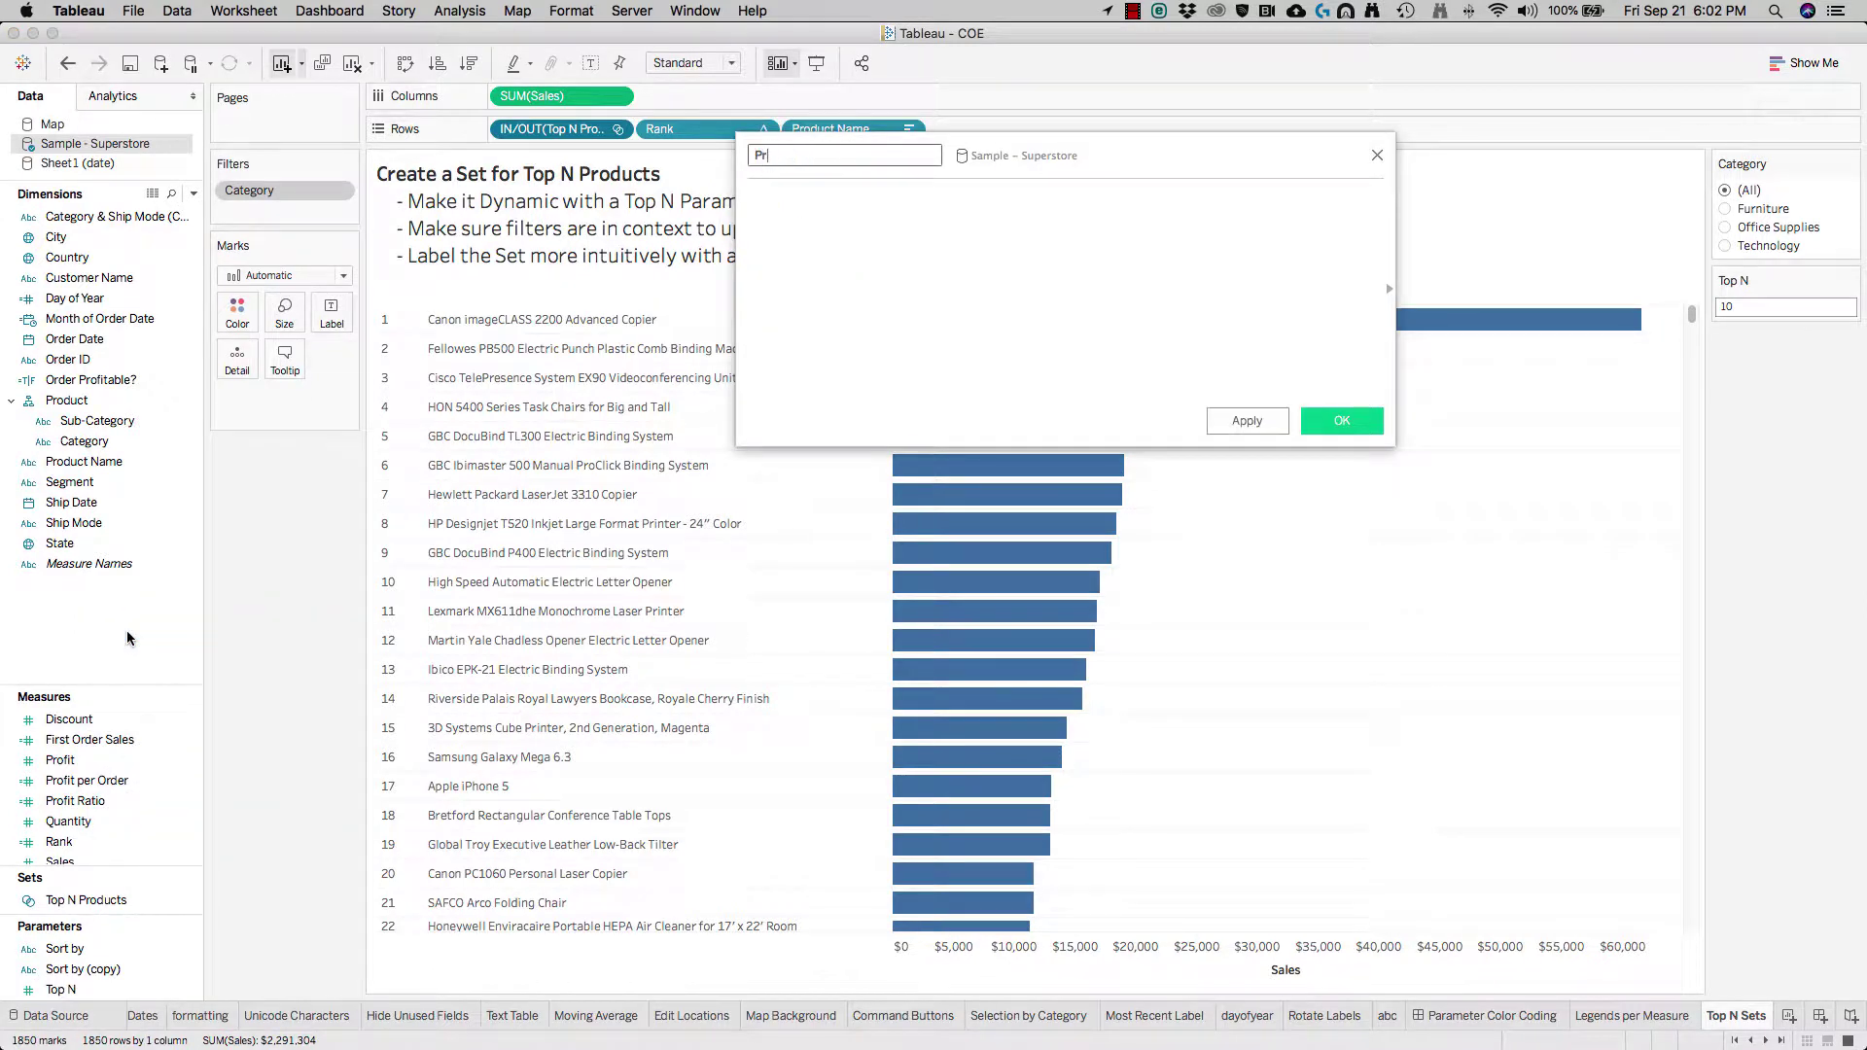
pyautogui.write('oduct Group')
pyautogui.press('Tab')
# Enter IF [Top N Products] THEN [Product Name] ELSE 'Other' END and save the field.
pyautogui.write('IF top')
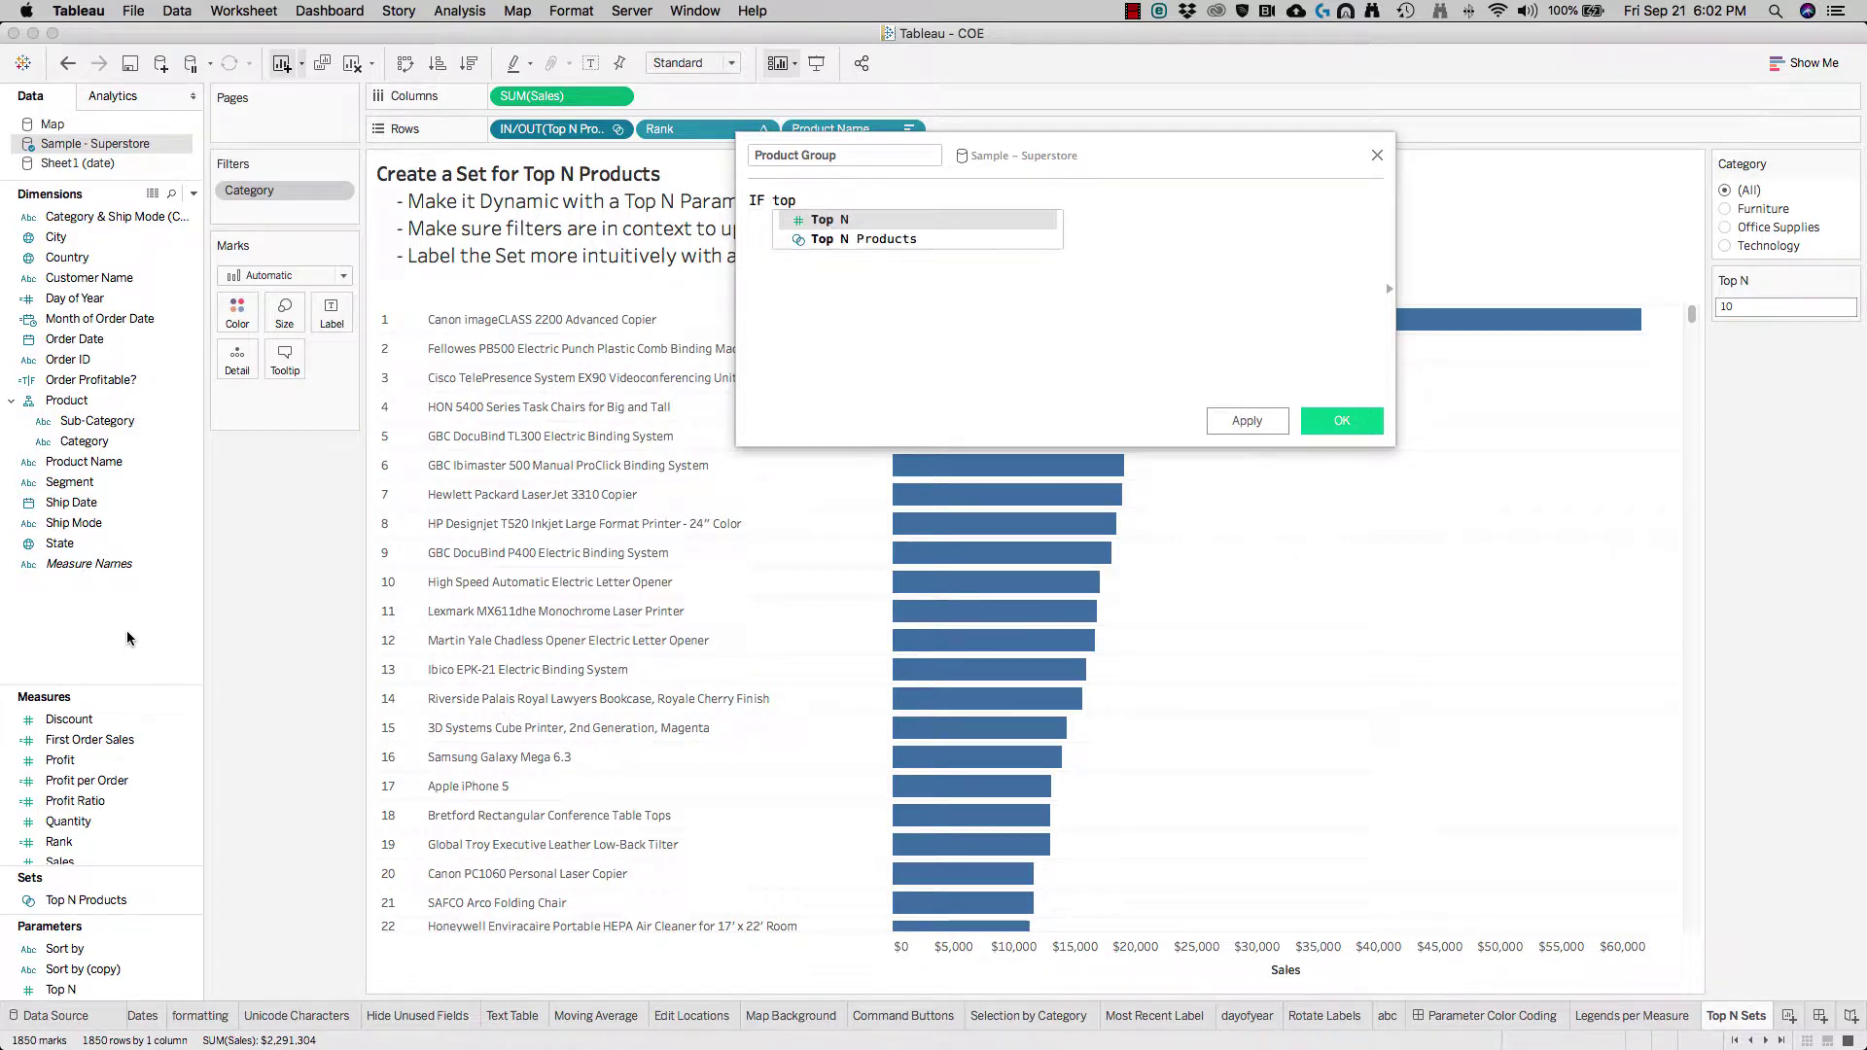
pyautogui.press('Down')
pyautogui.press('Return')
pyautogui.write('THEN')
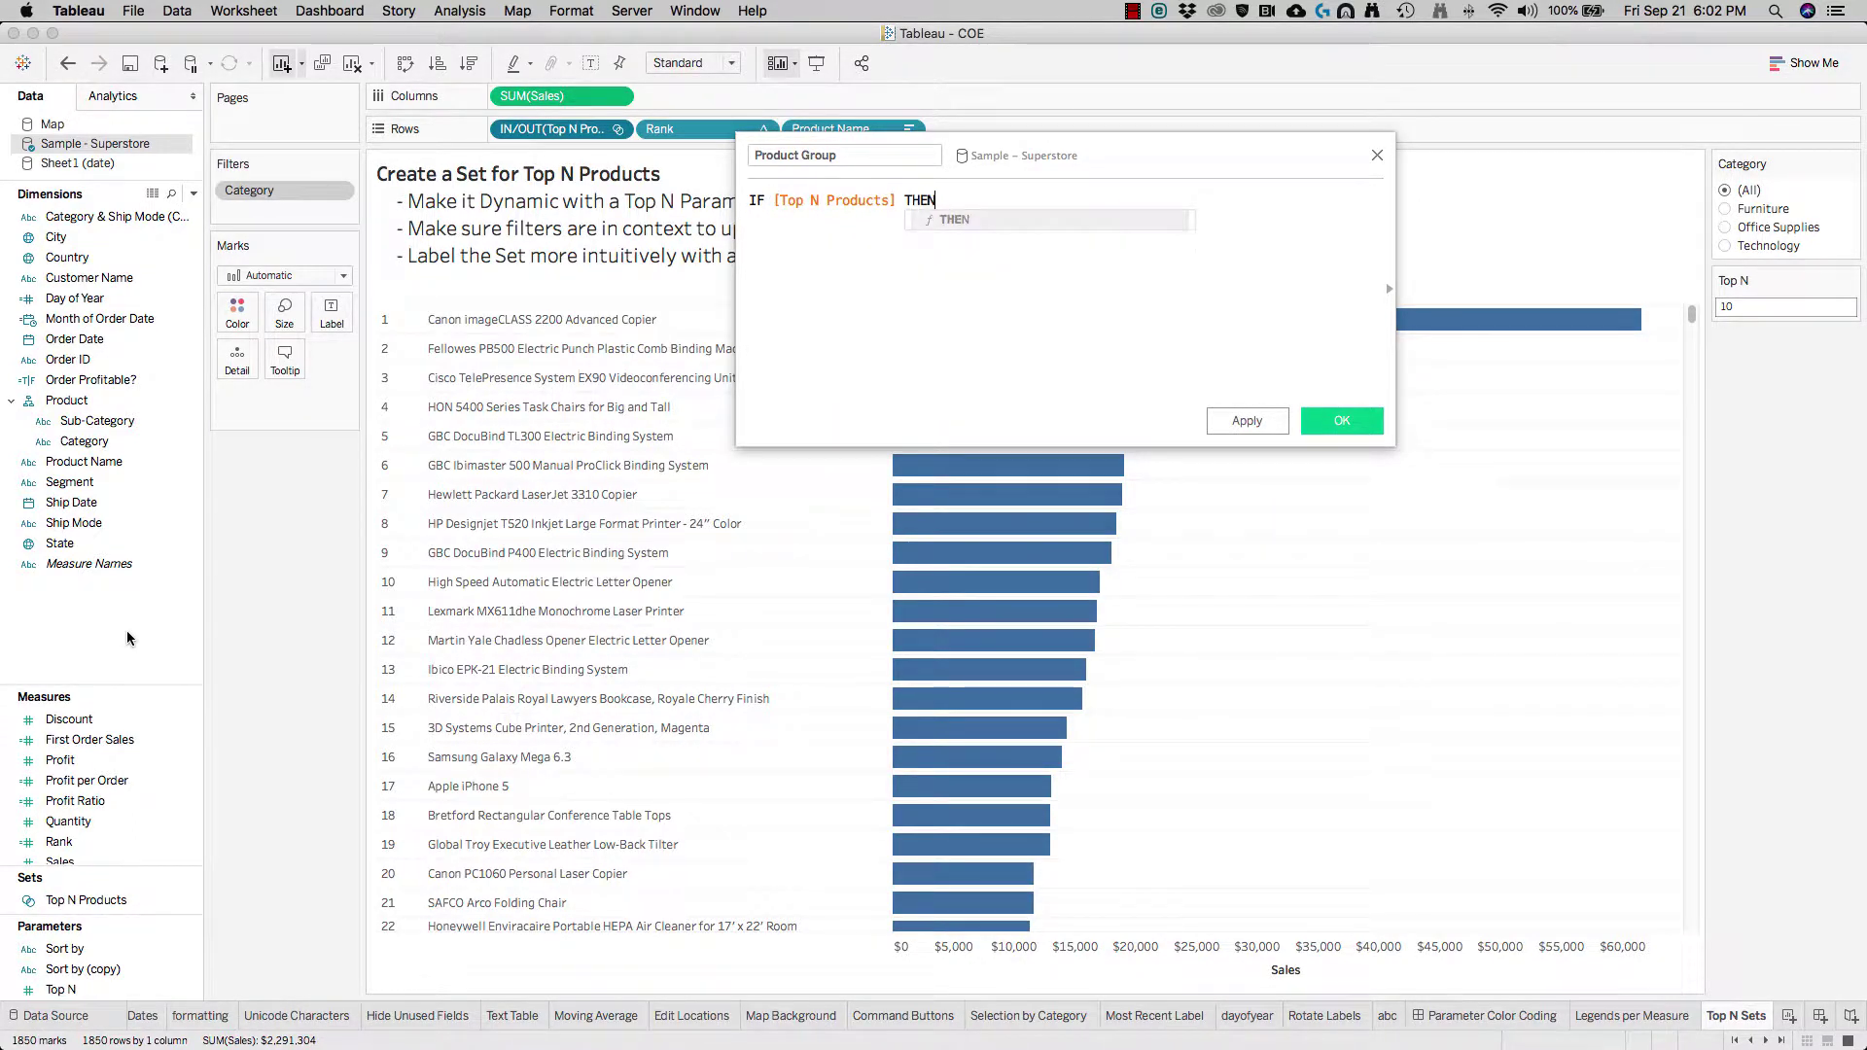
pyautogui.write(" '")
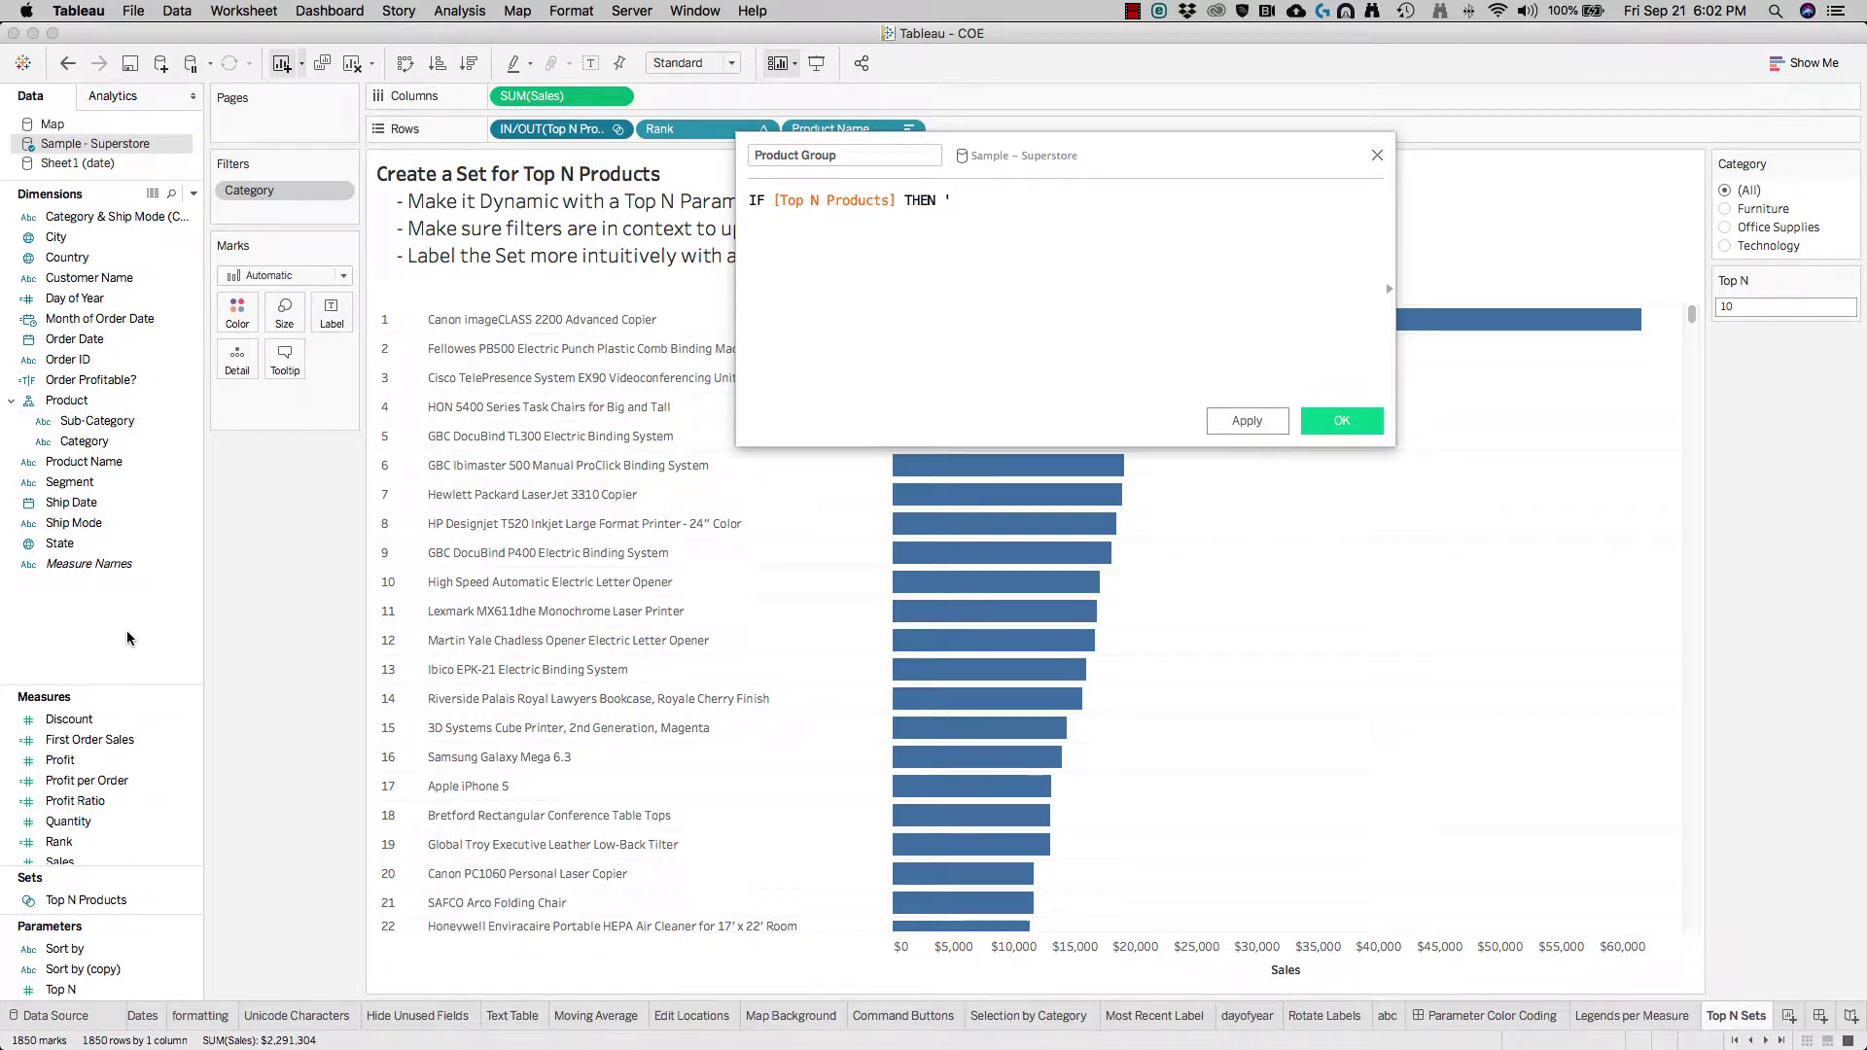
pyautogui.write('pr')
pyautogui.press('BackSpace')
pyautogui.press('BackSpace')
pyautogui.press('BackSpace')
pyautogui.write('pro')
pyautogui.press('Down')
pyautogui.press('Return')
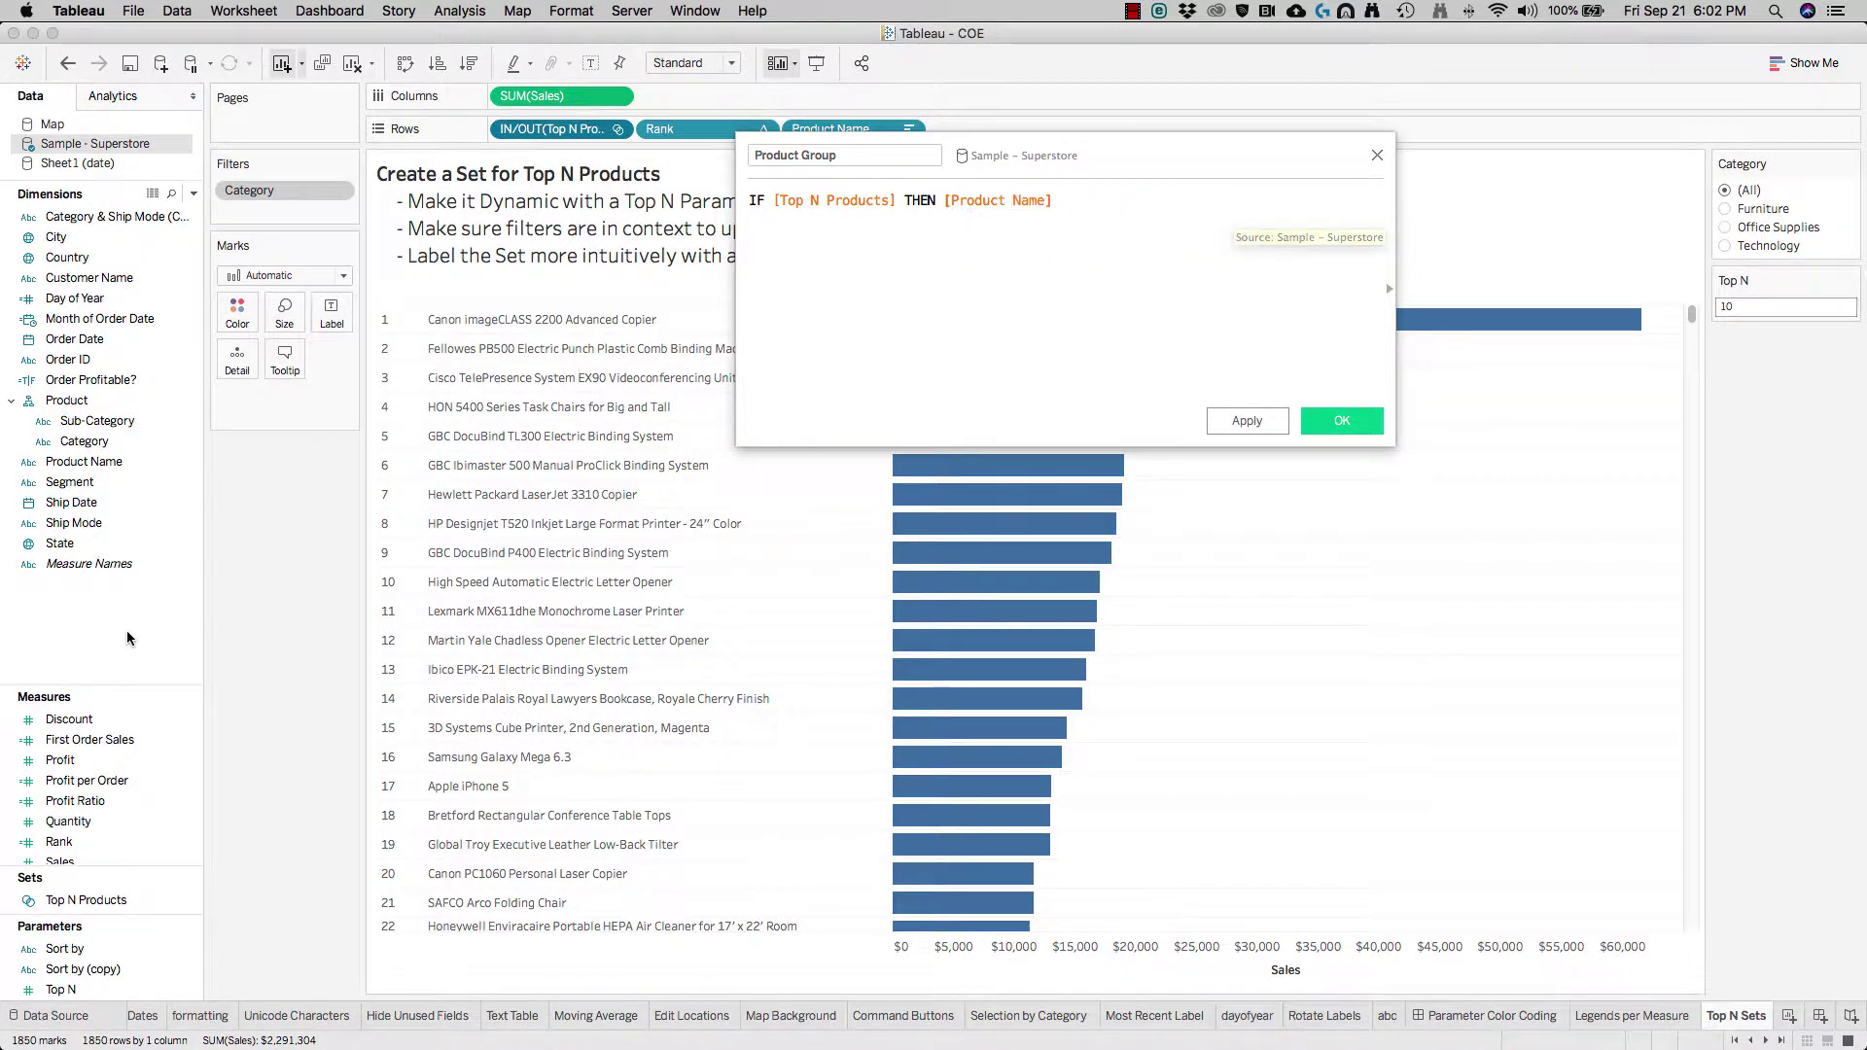
pyautogui.write("ELSE '")
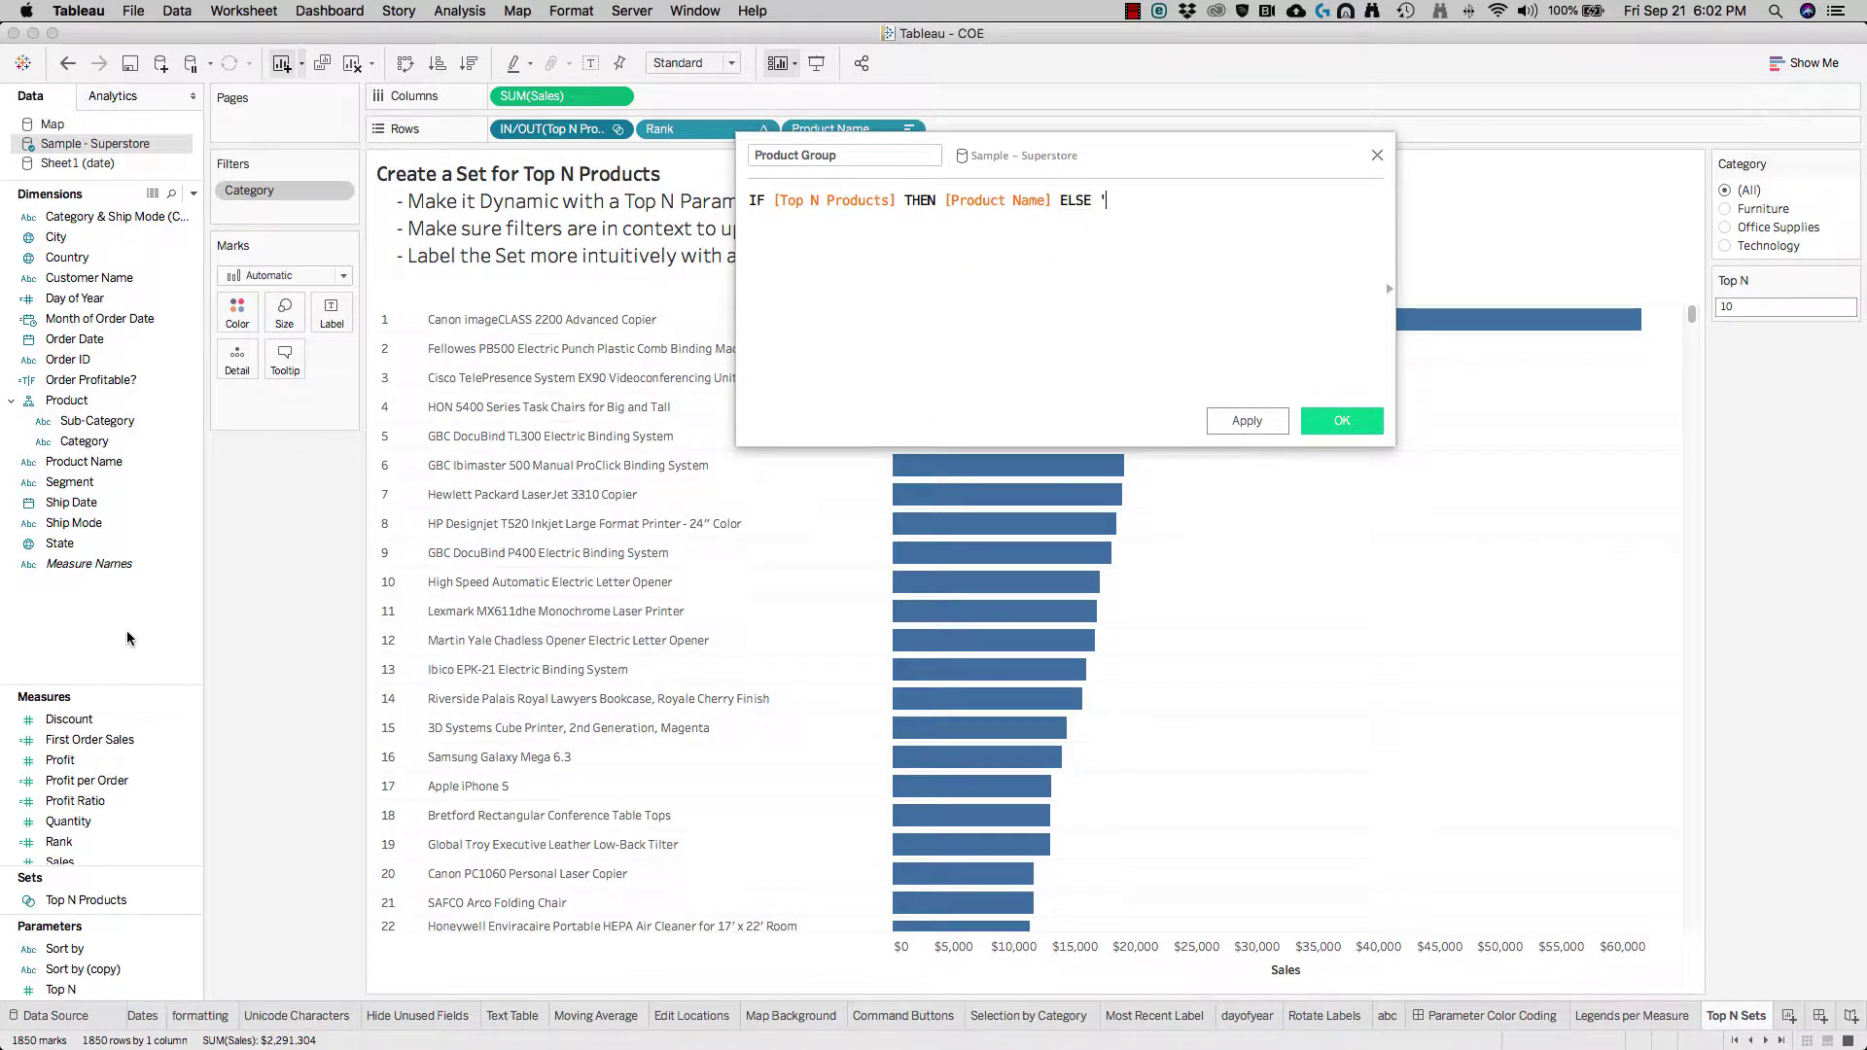
pyautogui.write("Other' END")
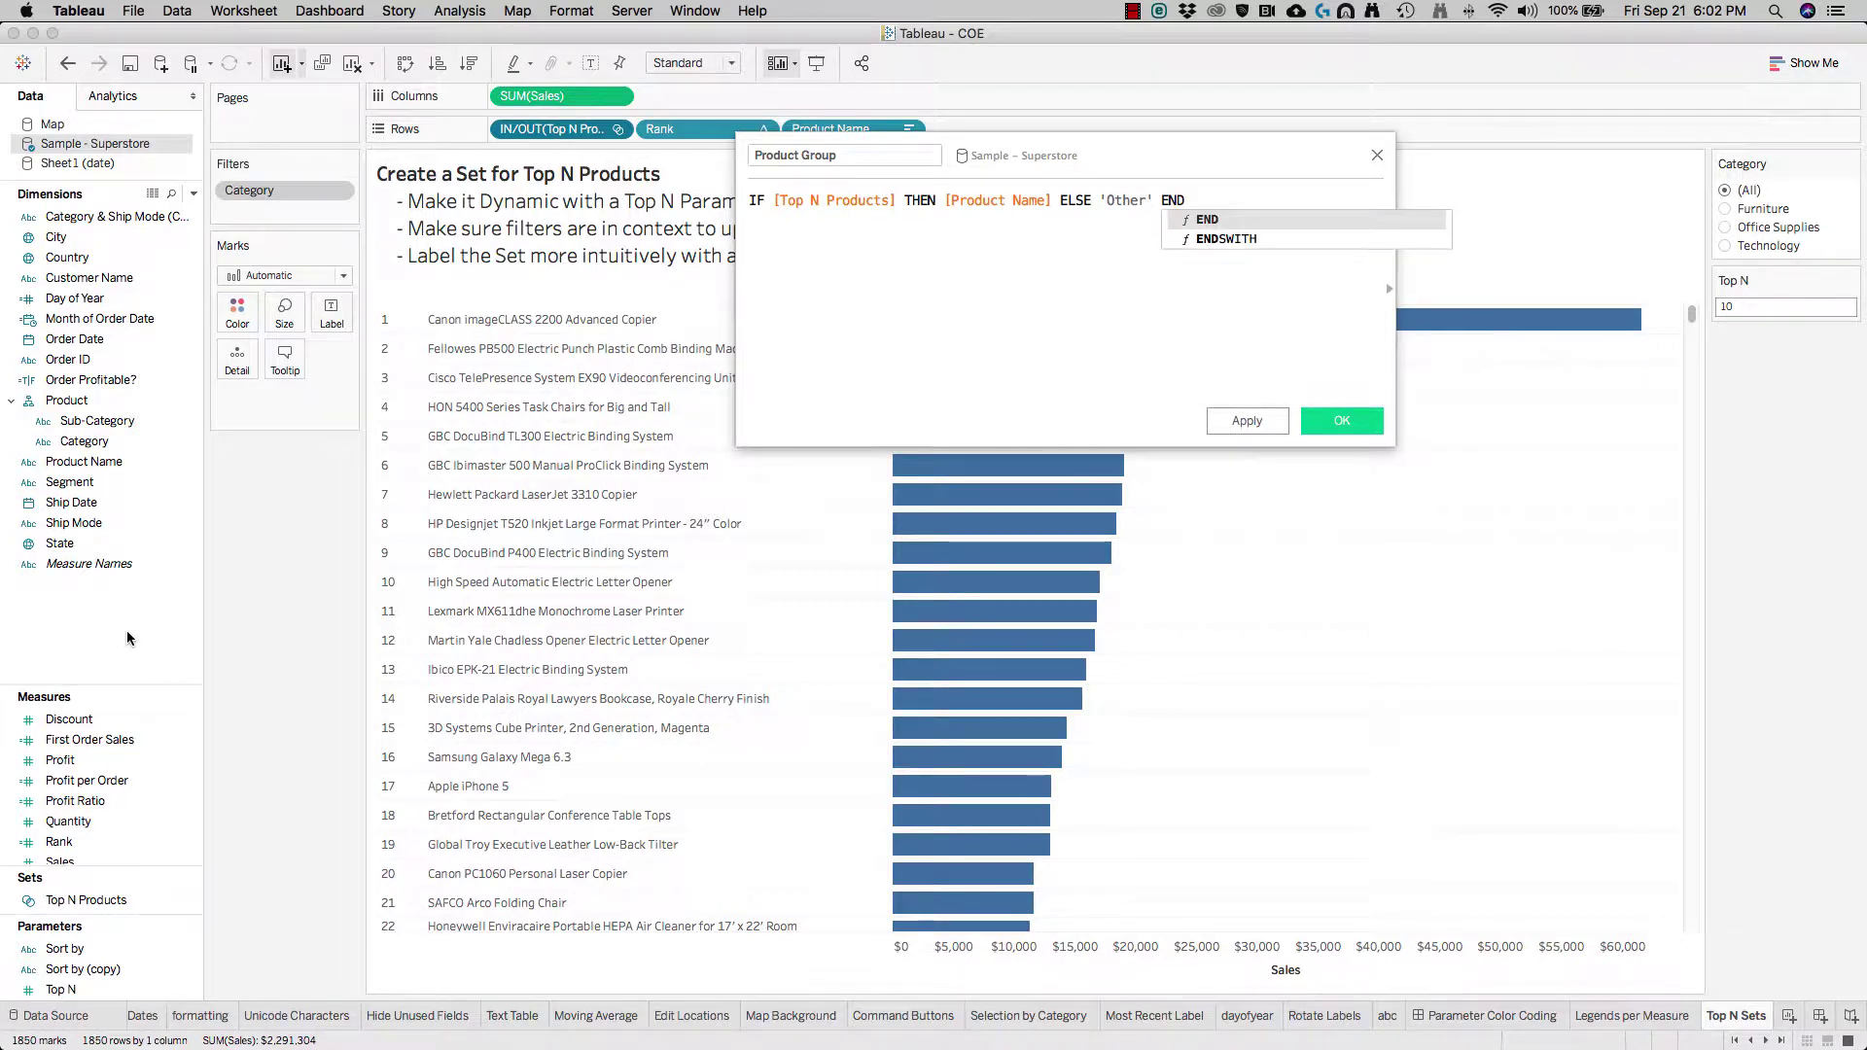
pyautogui.press('Escape')
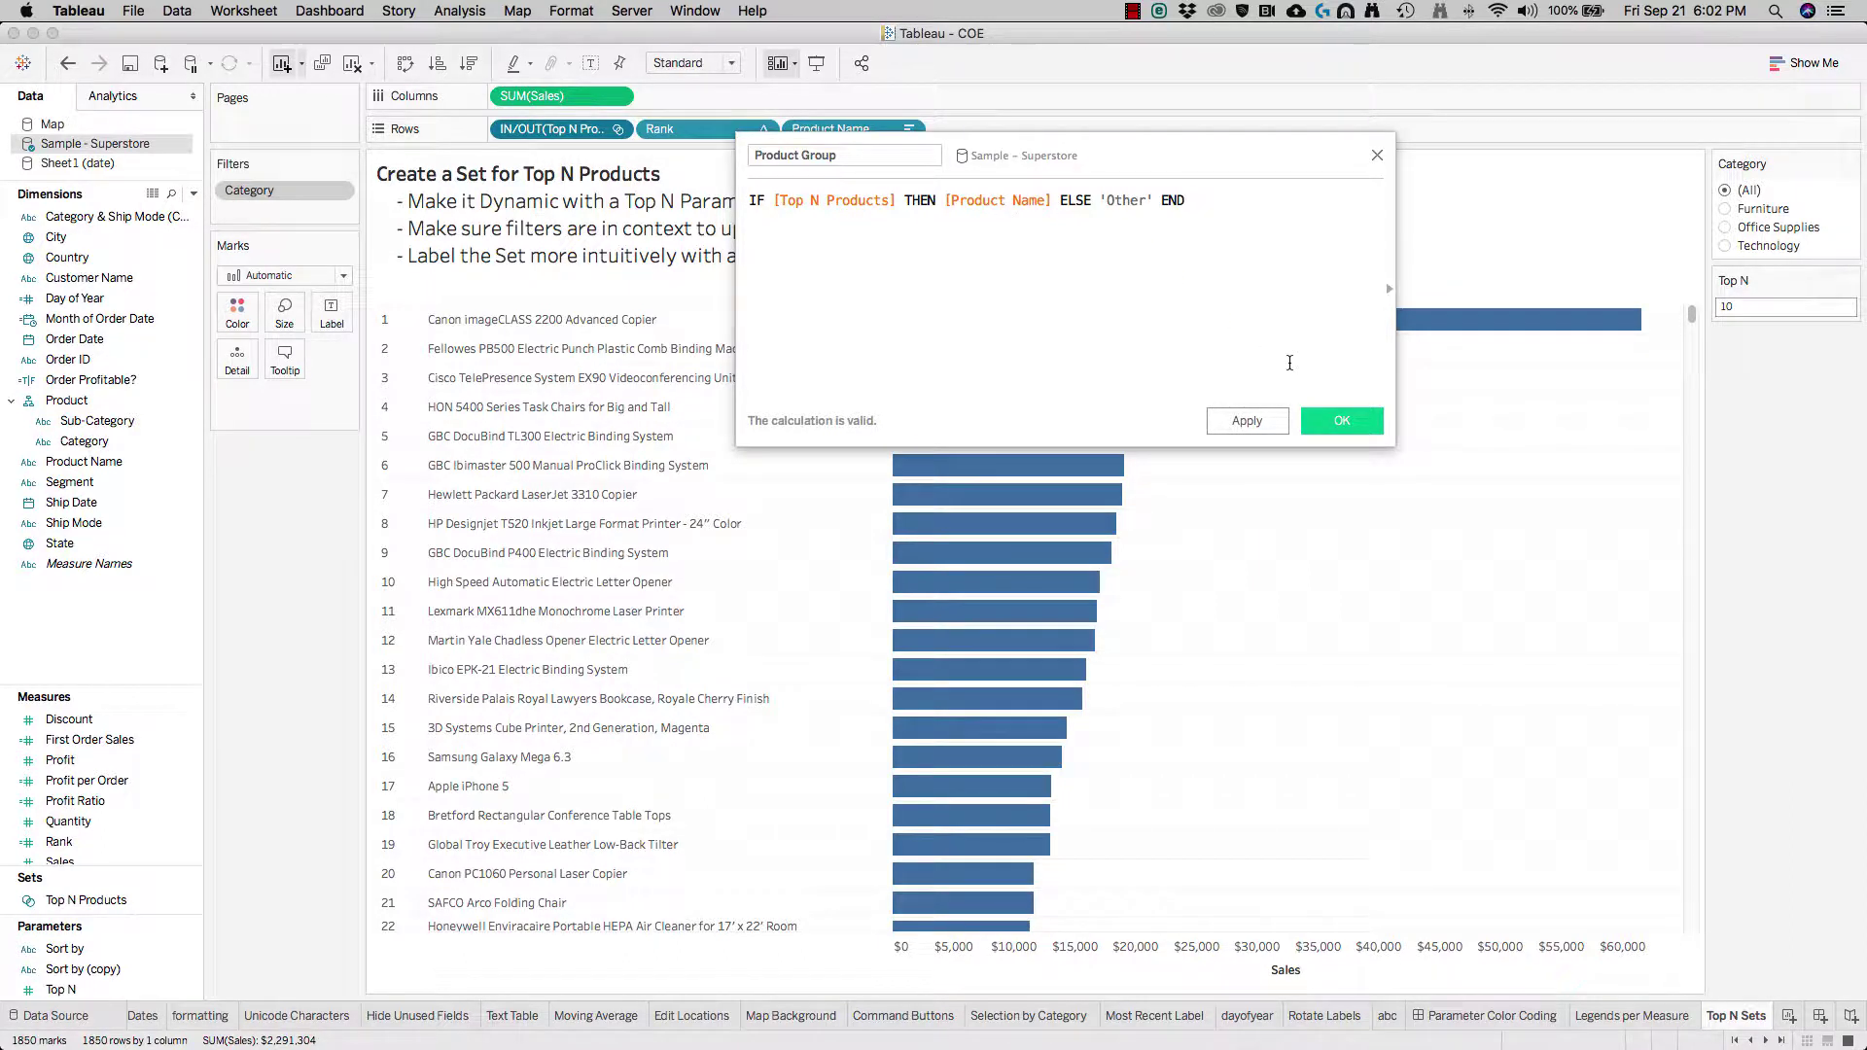
pyautogui.click(1366, 423)
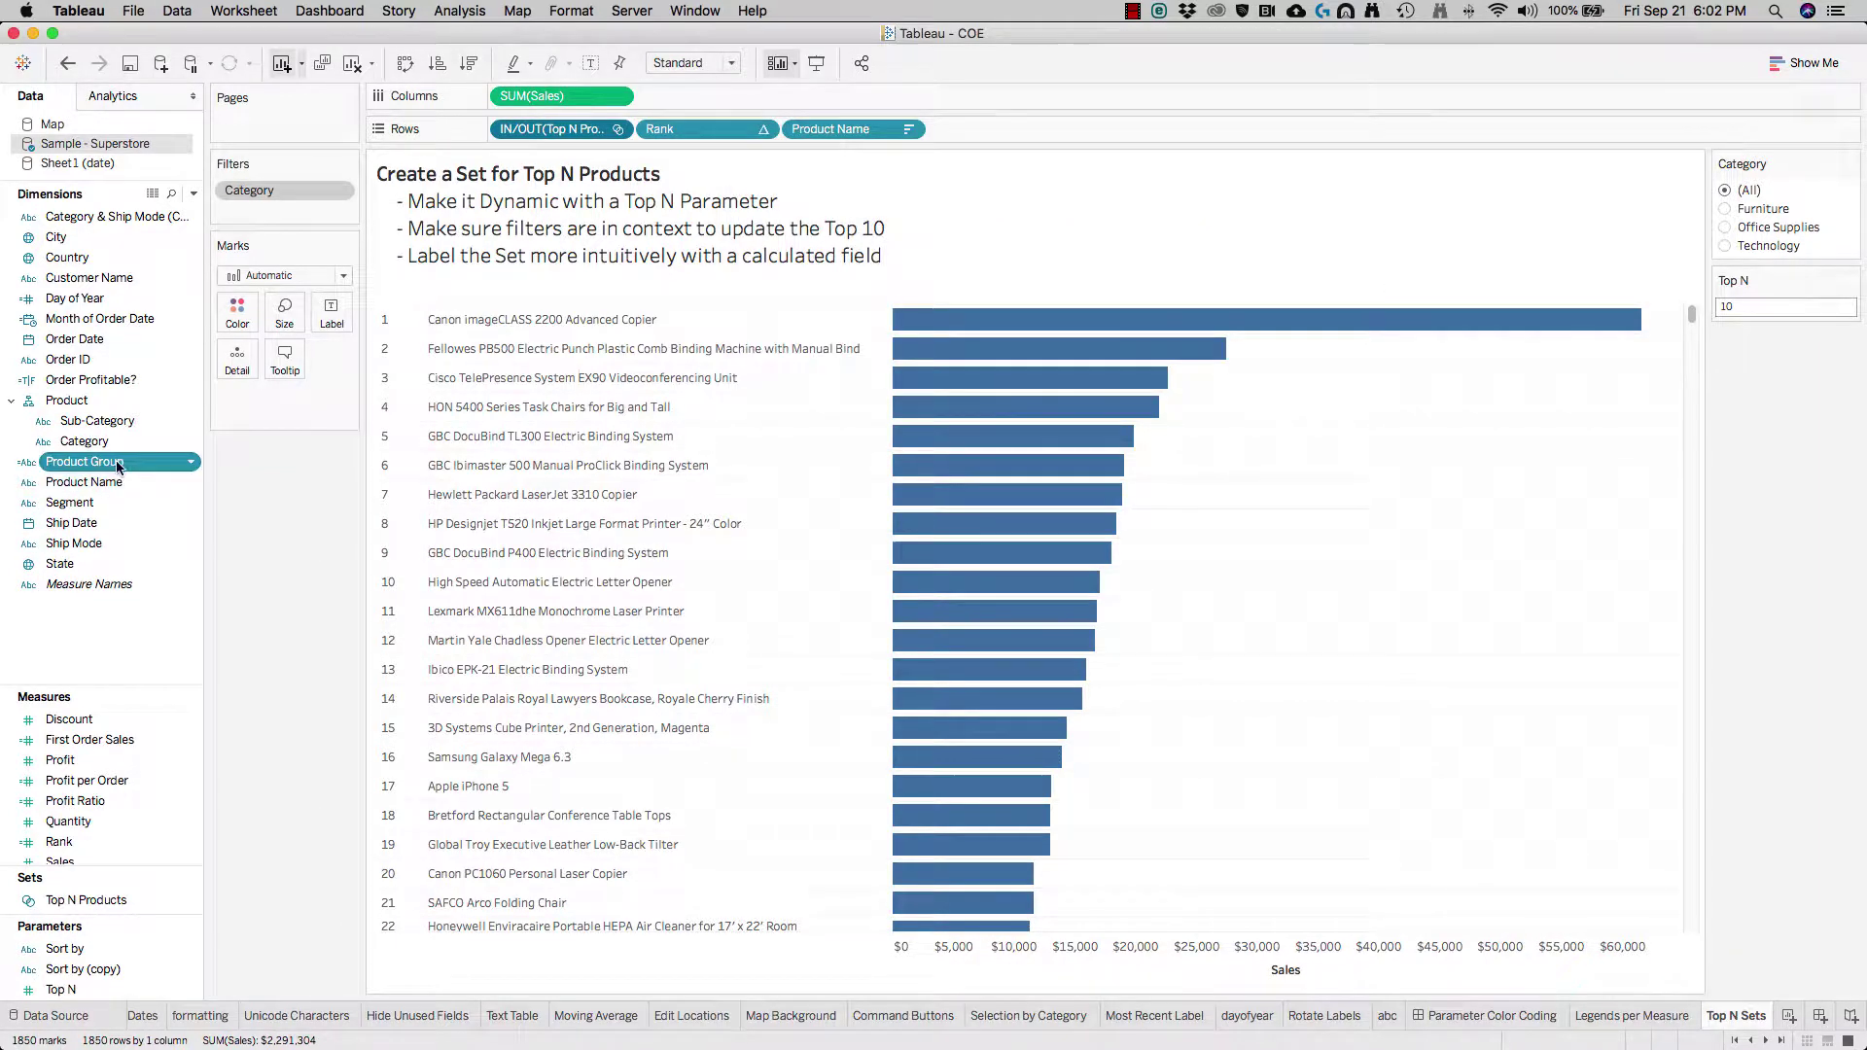
# Put Product Group on Rows before Product Name, then select both Product Group and Product Name.
pyautogui.moveTo(93, 461); pyautogui.dragTo(775, 132)
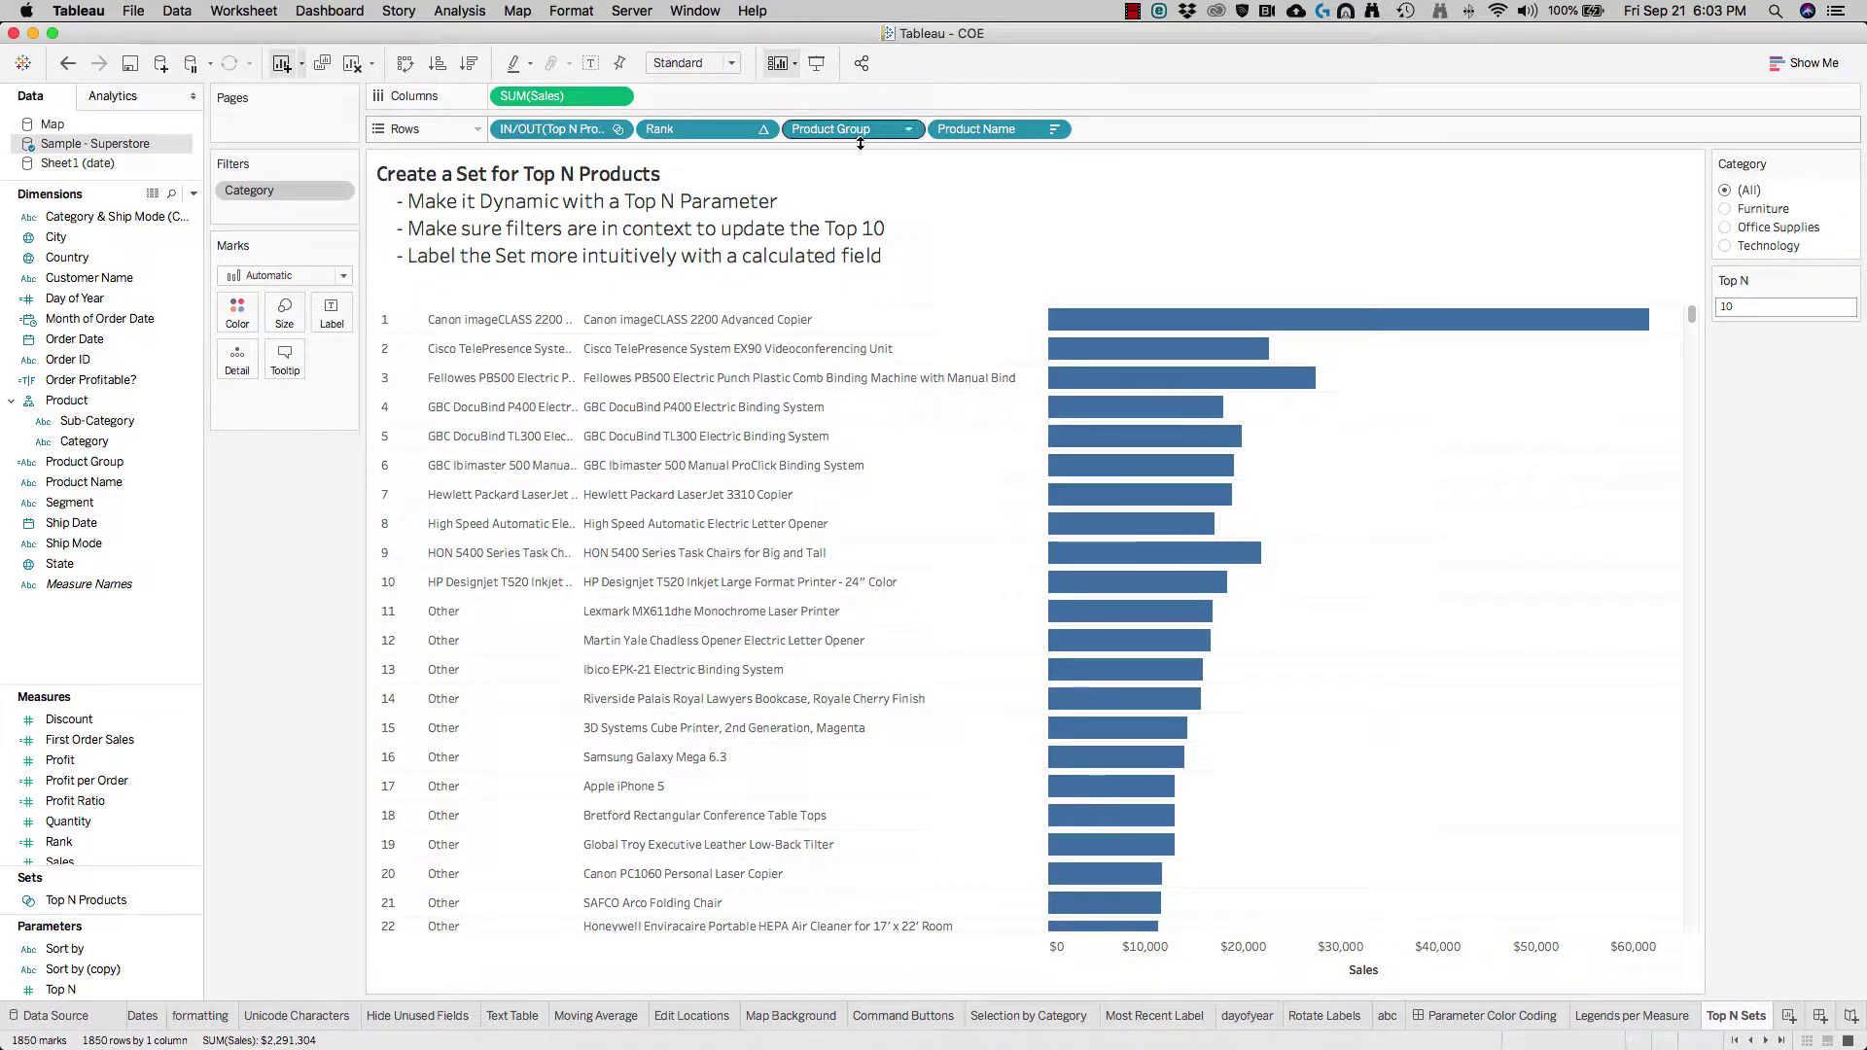
pyautogui.click(163, 465)
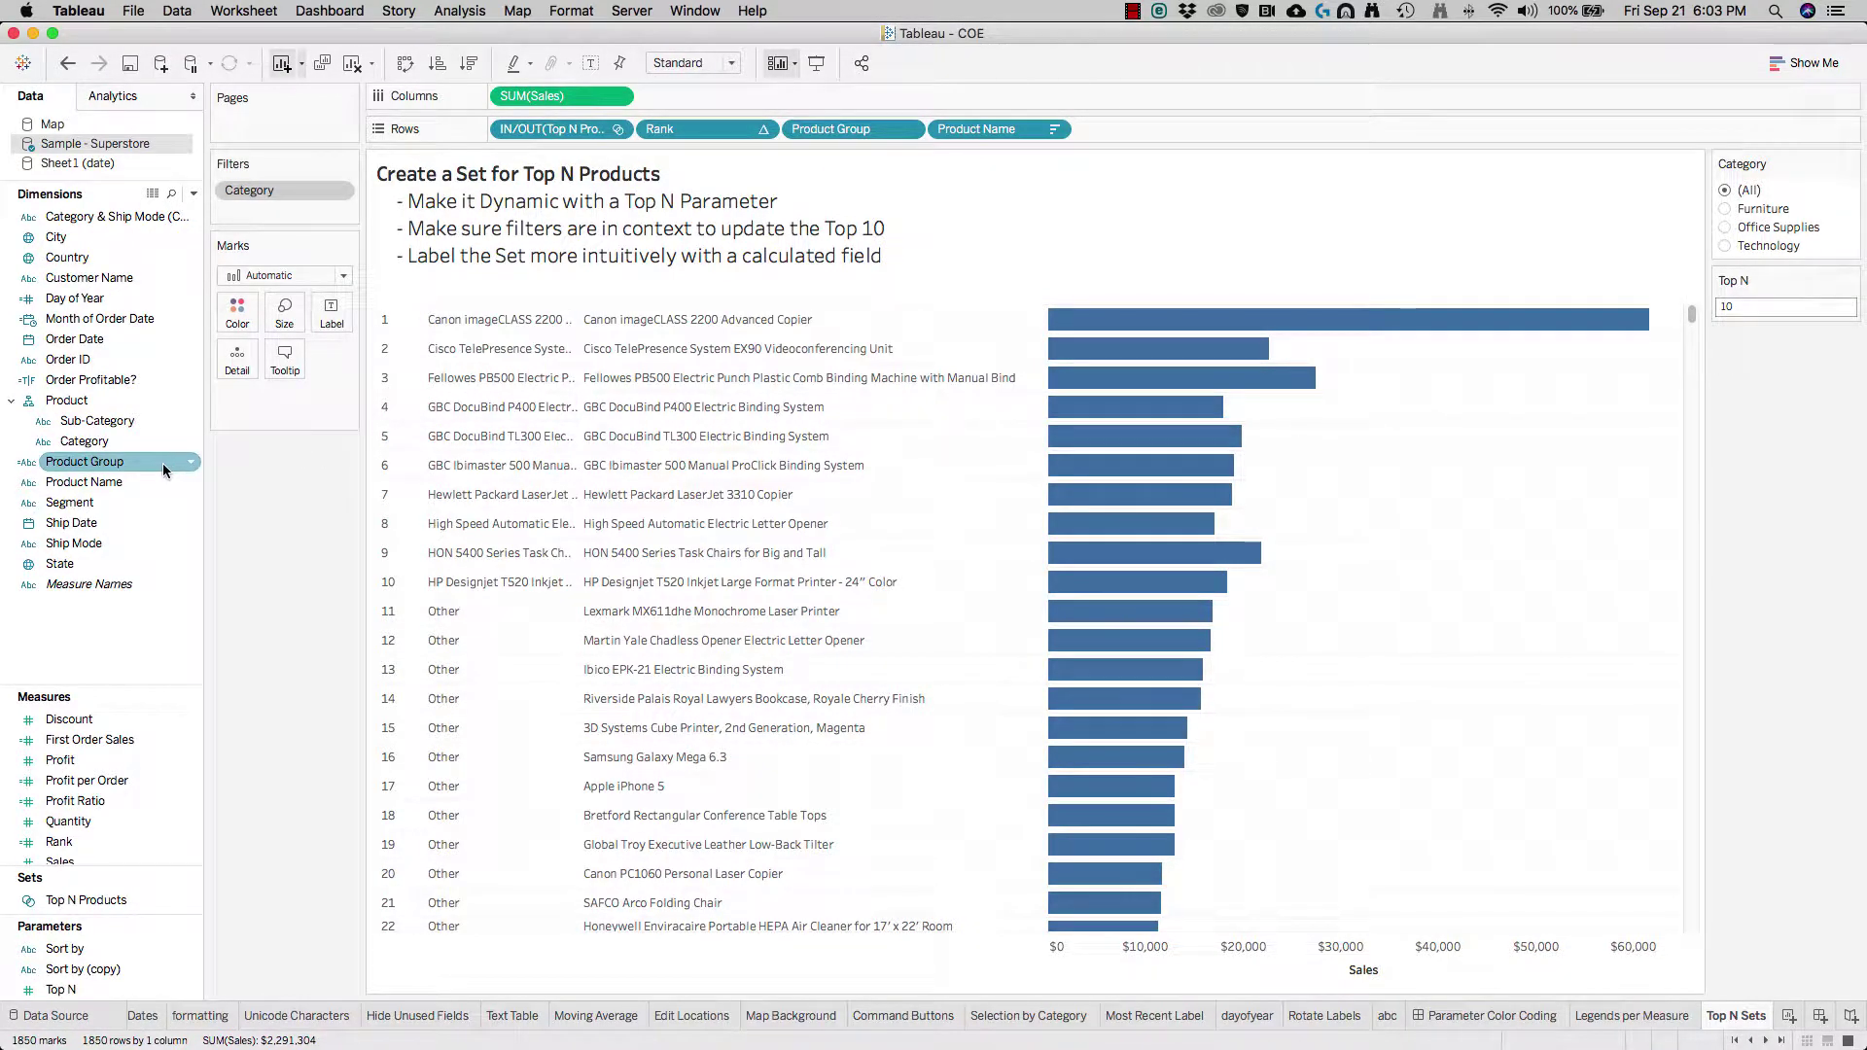
pyautogui.keyDown('super'); pyautogui.click(156, 483); pyautogui.keyUp('super')
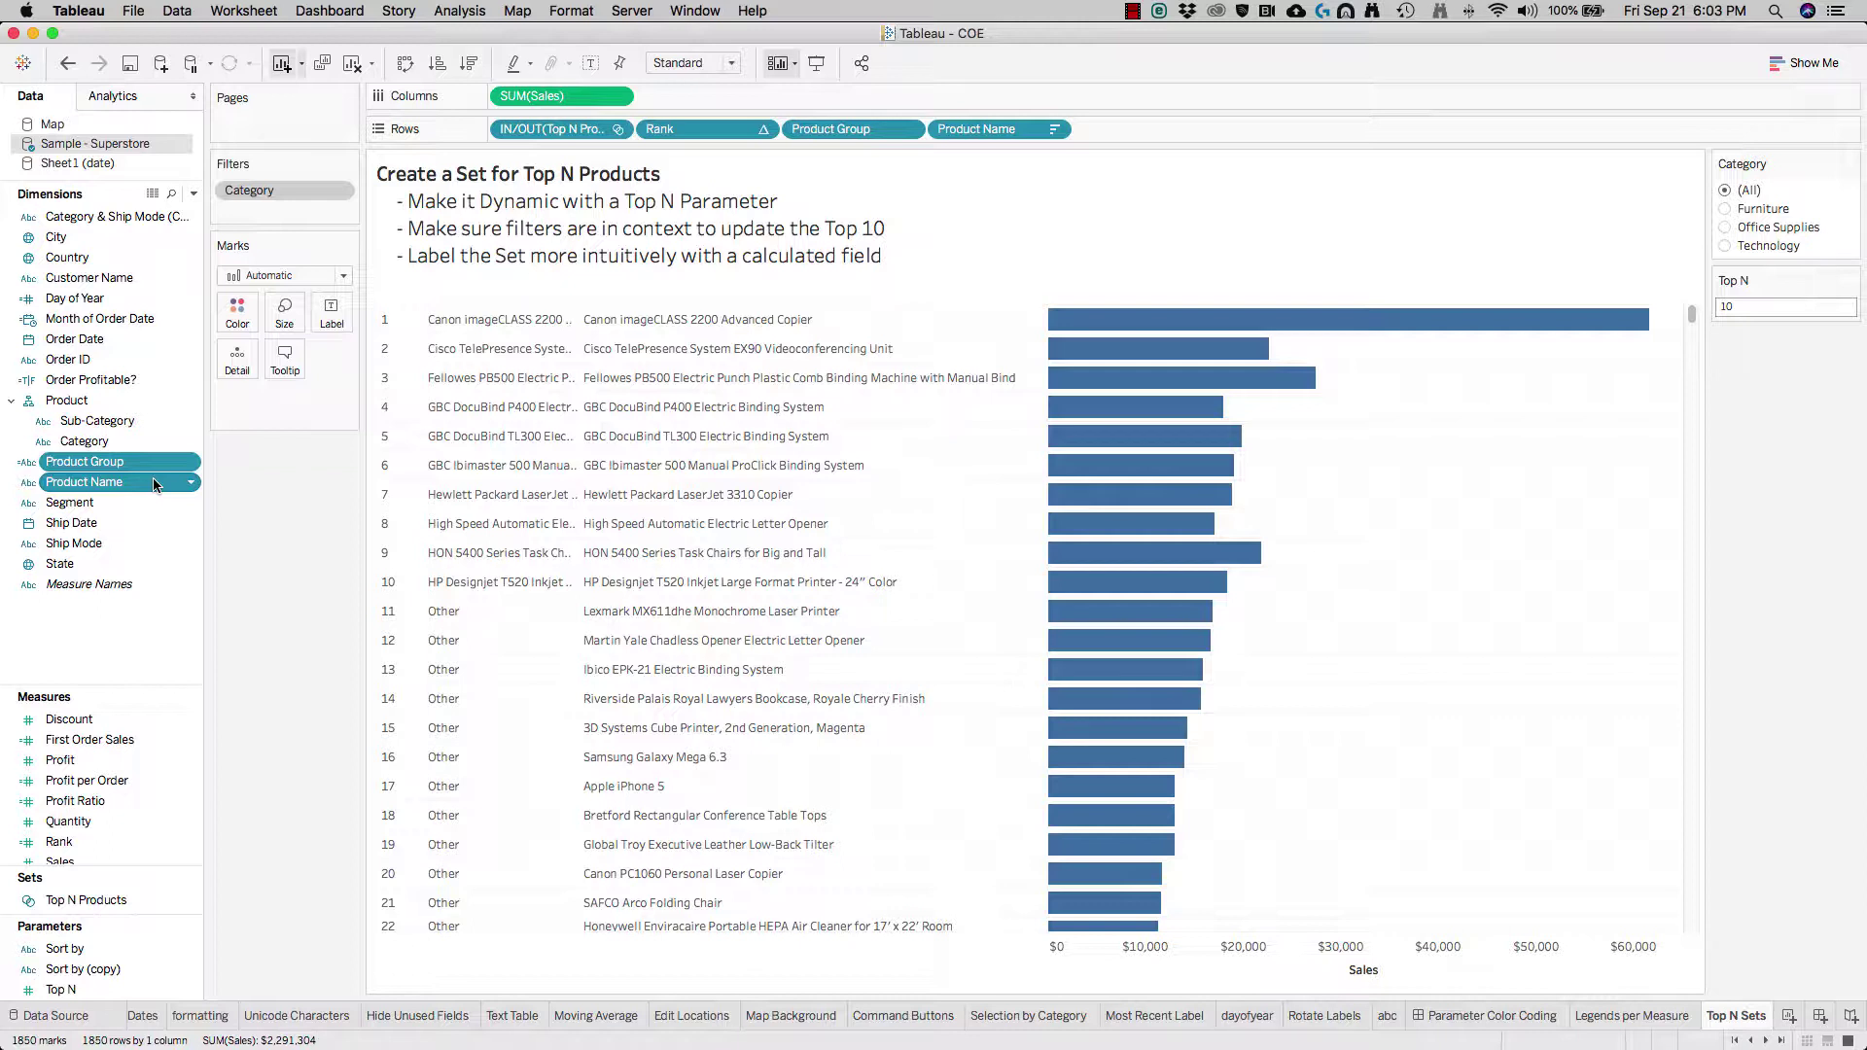
# Create a hierarchy from the two fields, keeping the default name 'Product Group, Product Name'.
pyautogui.rightClick(155, 483)
pyautogui.moveTo(245, 675)
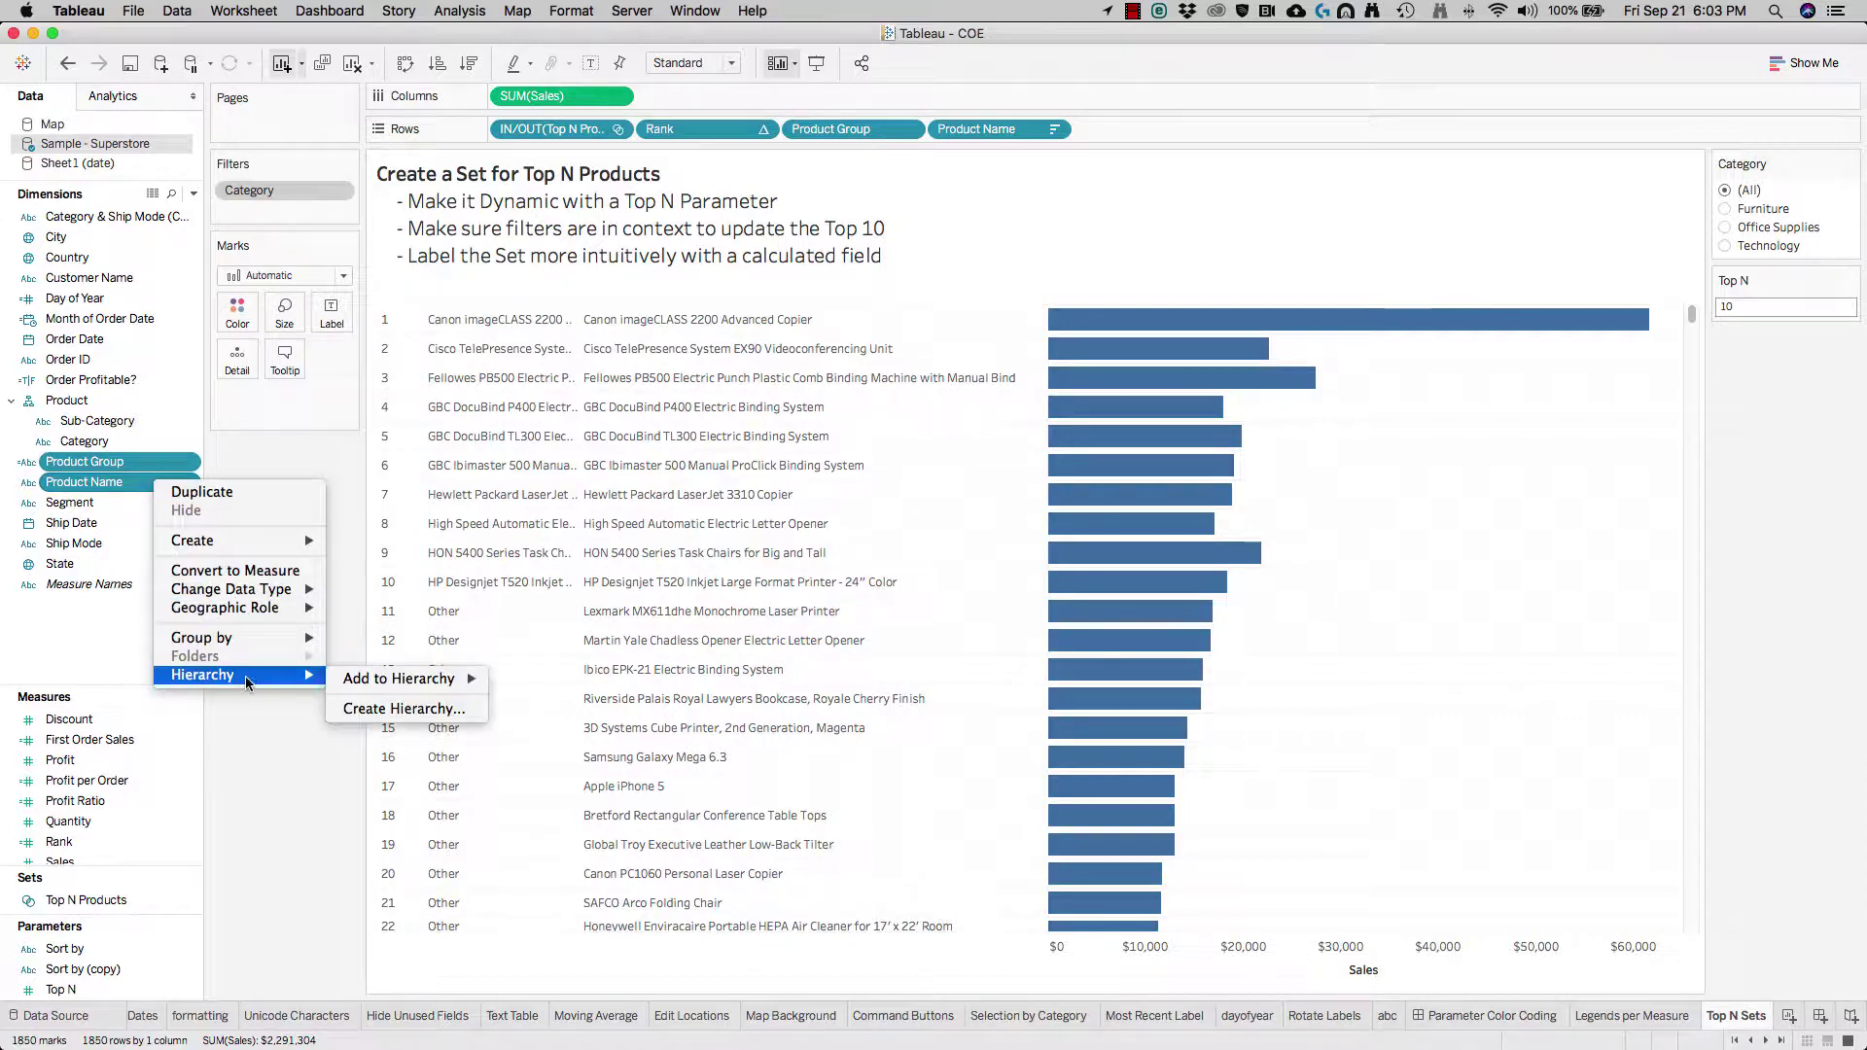
pyautogui.click(401, 709)
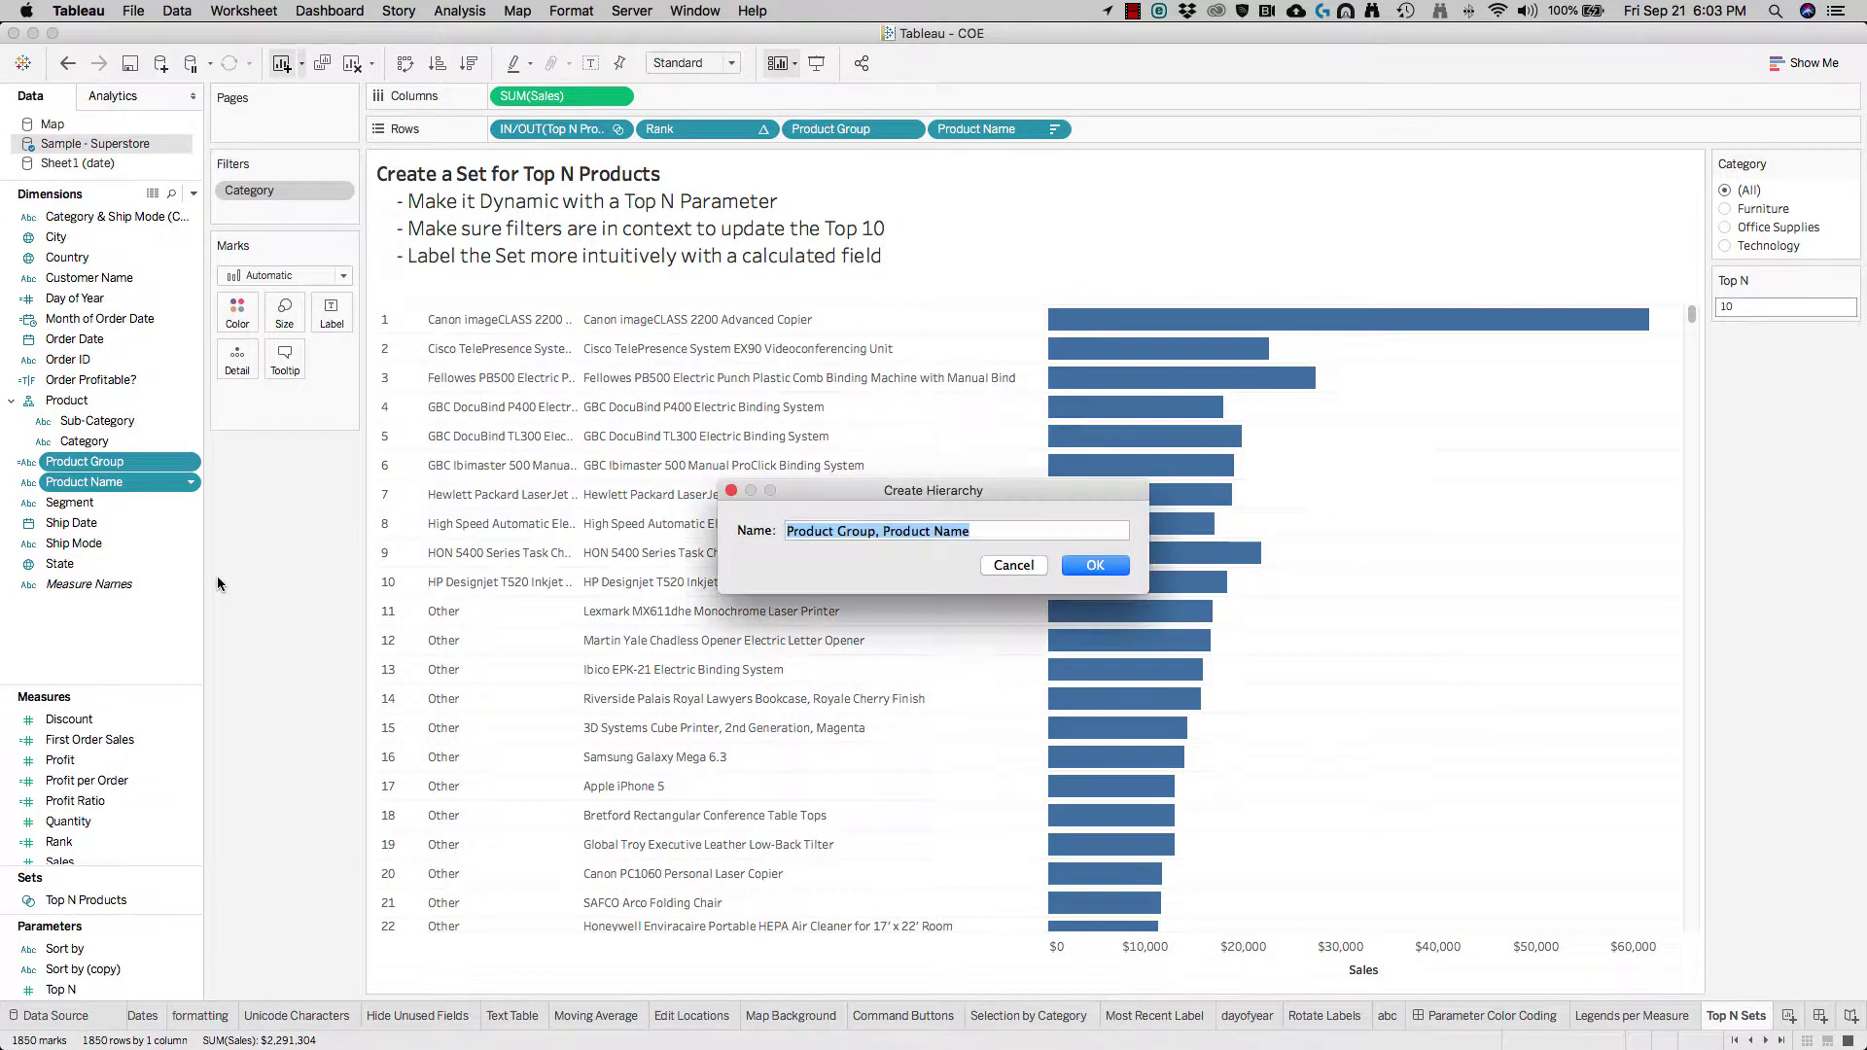
pyautogui.click(1110, 568)
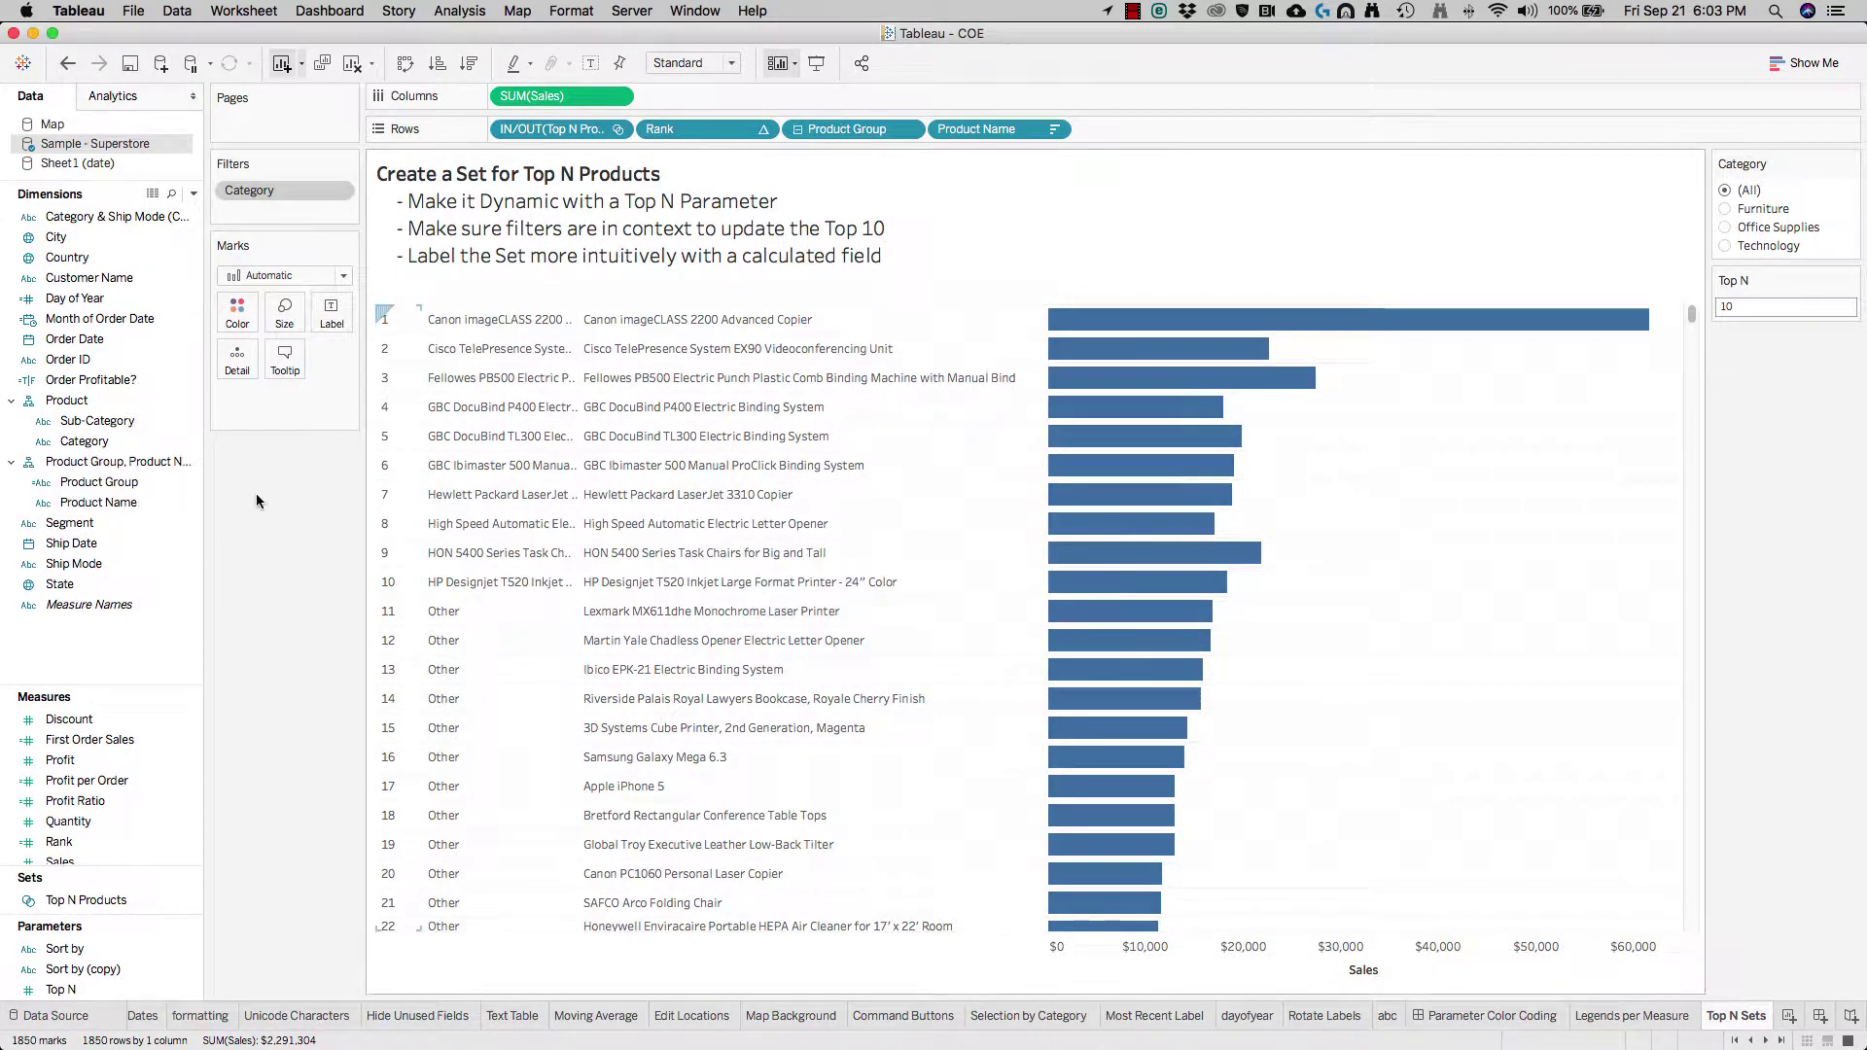
# Inspect the new hierarchy and its Product Group and Product Name fields, then clear the selection.
pyautogui.click(170, 484)
pyautogui.click(111, 466)
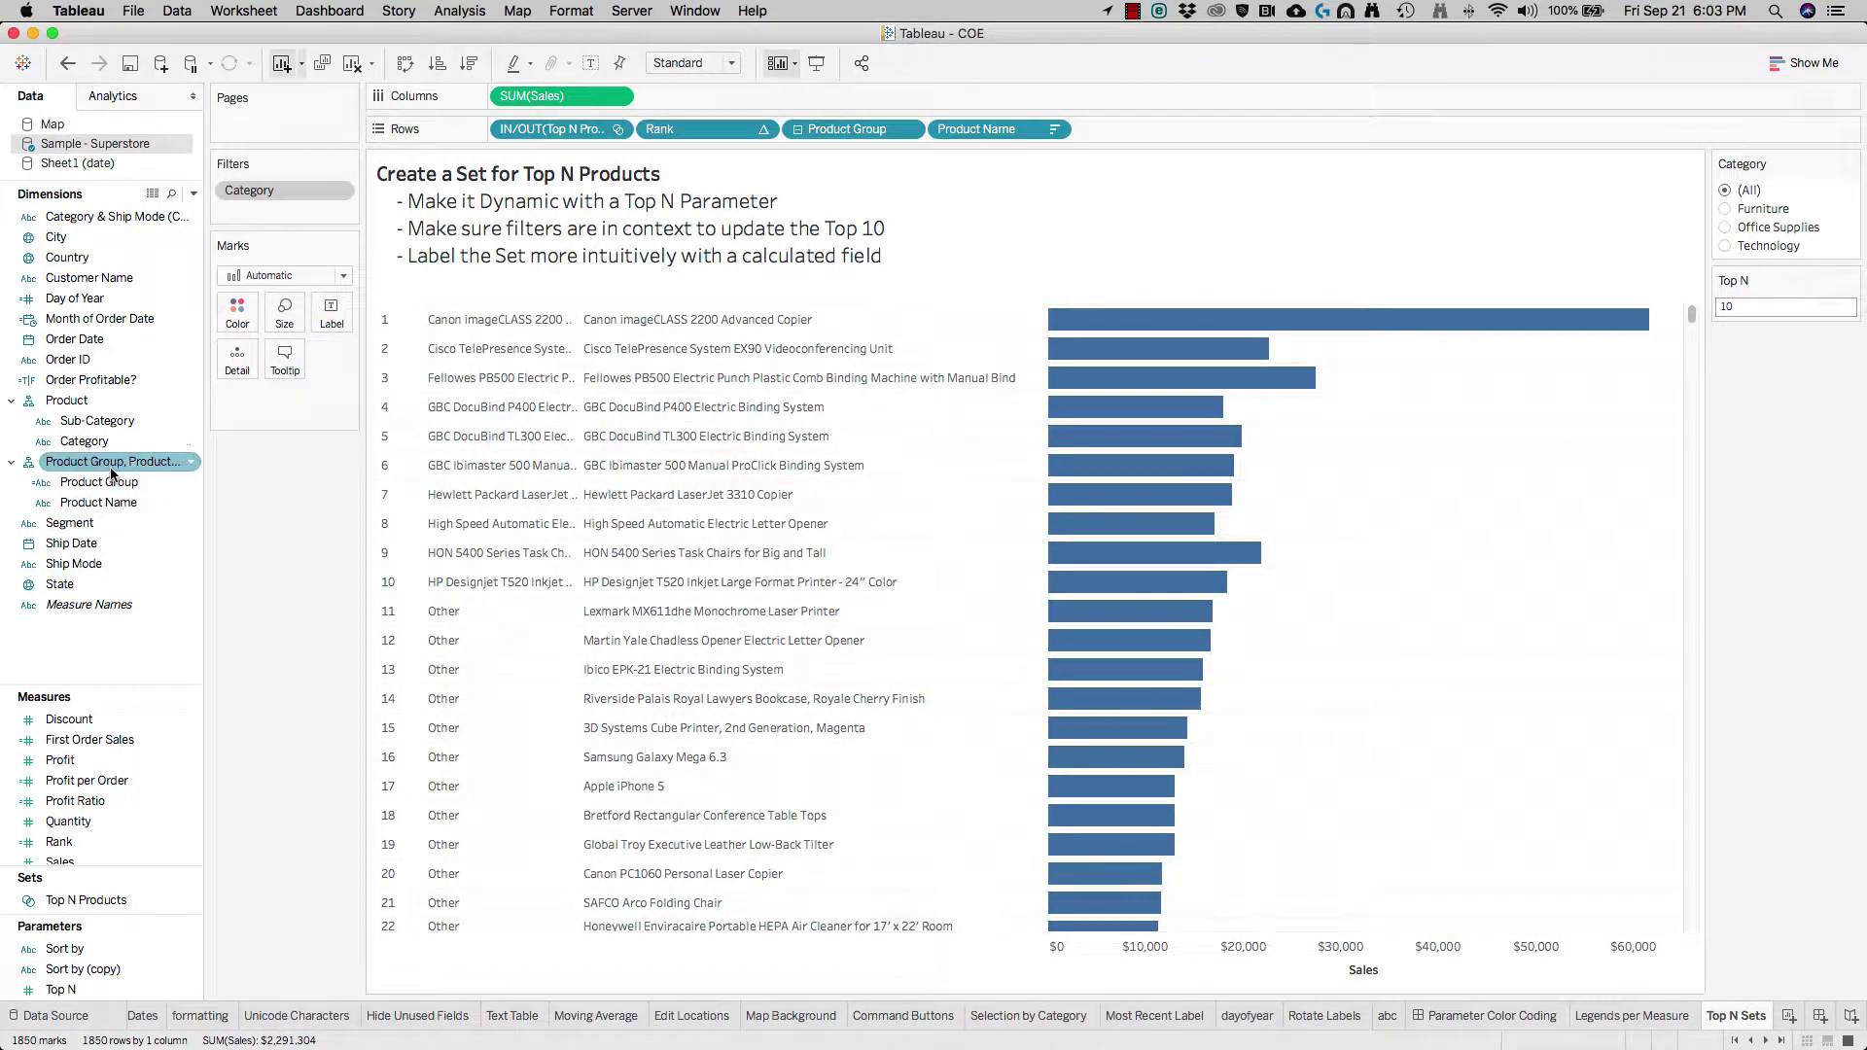
pyautogui.click(112, 480)
pyautogui.click(112, 501)
pyautogui.click(289, 420)
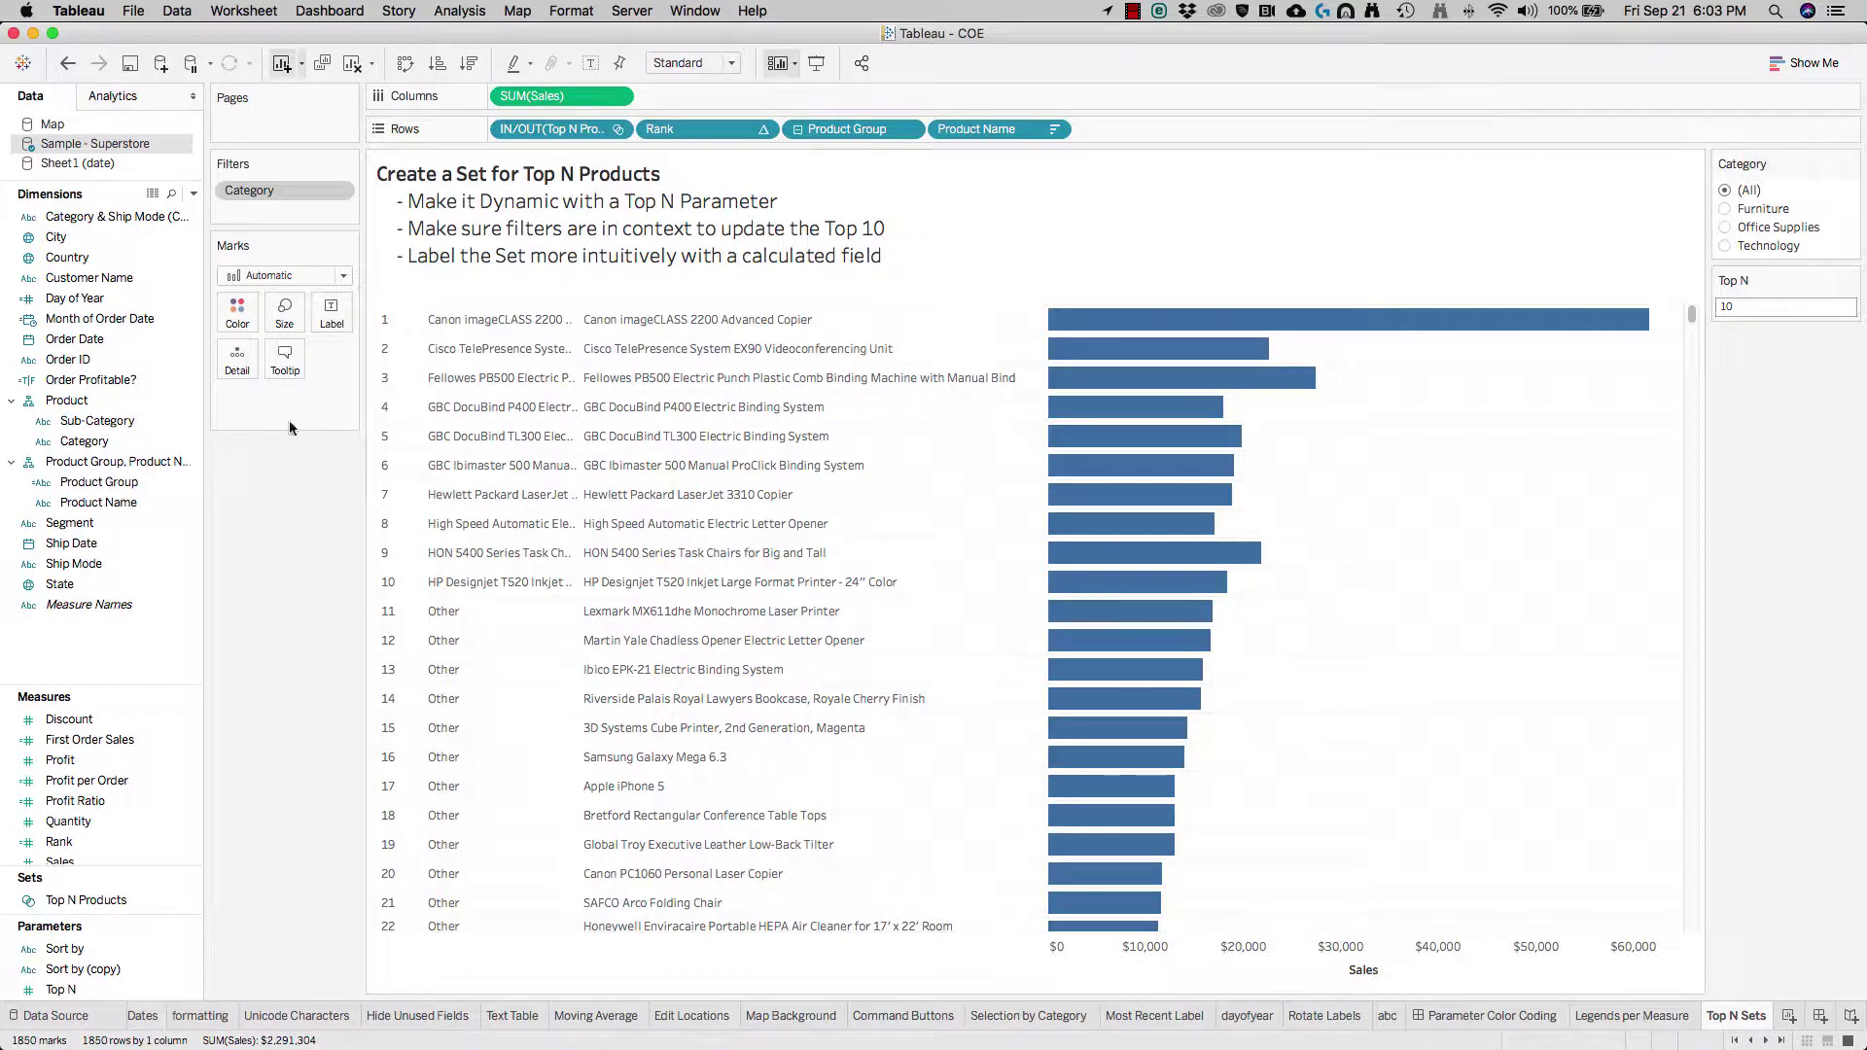
pyautogui.click(798, 130)
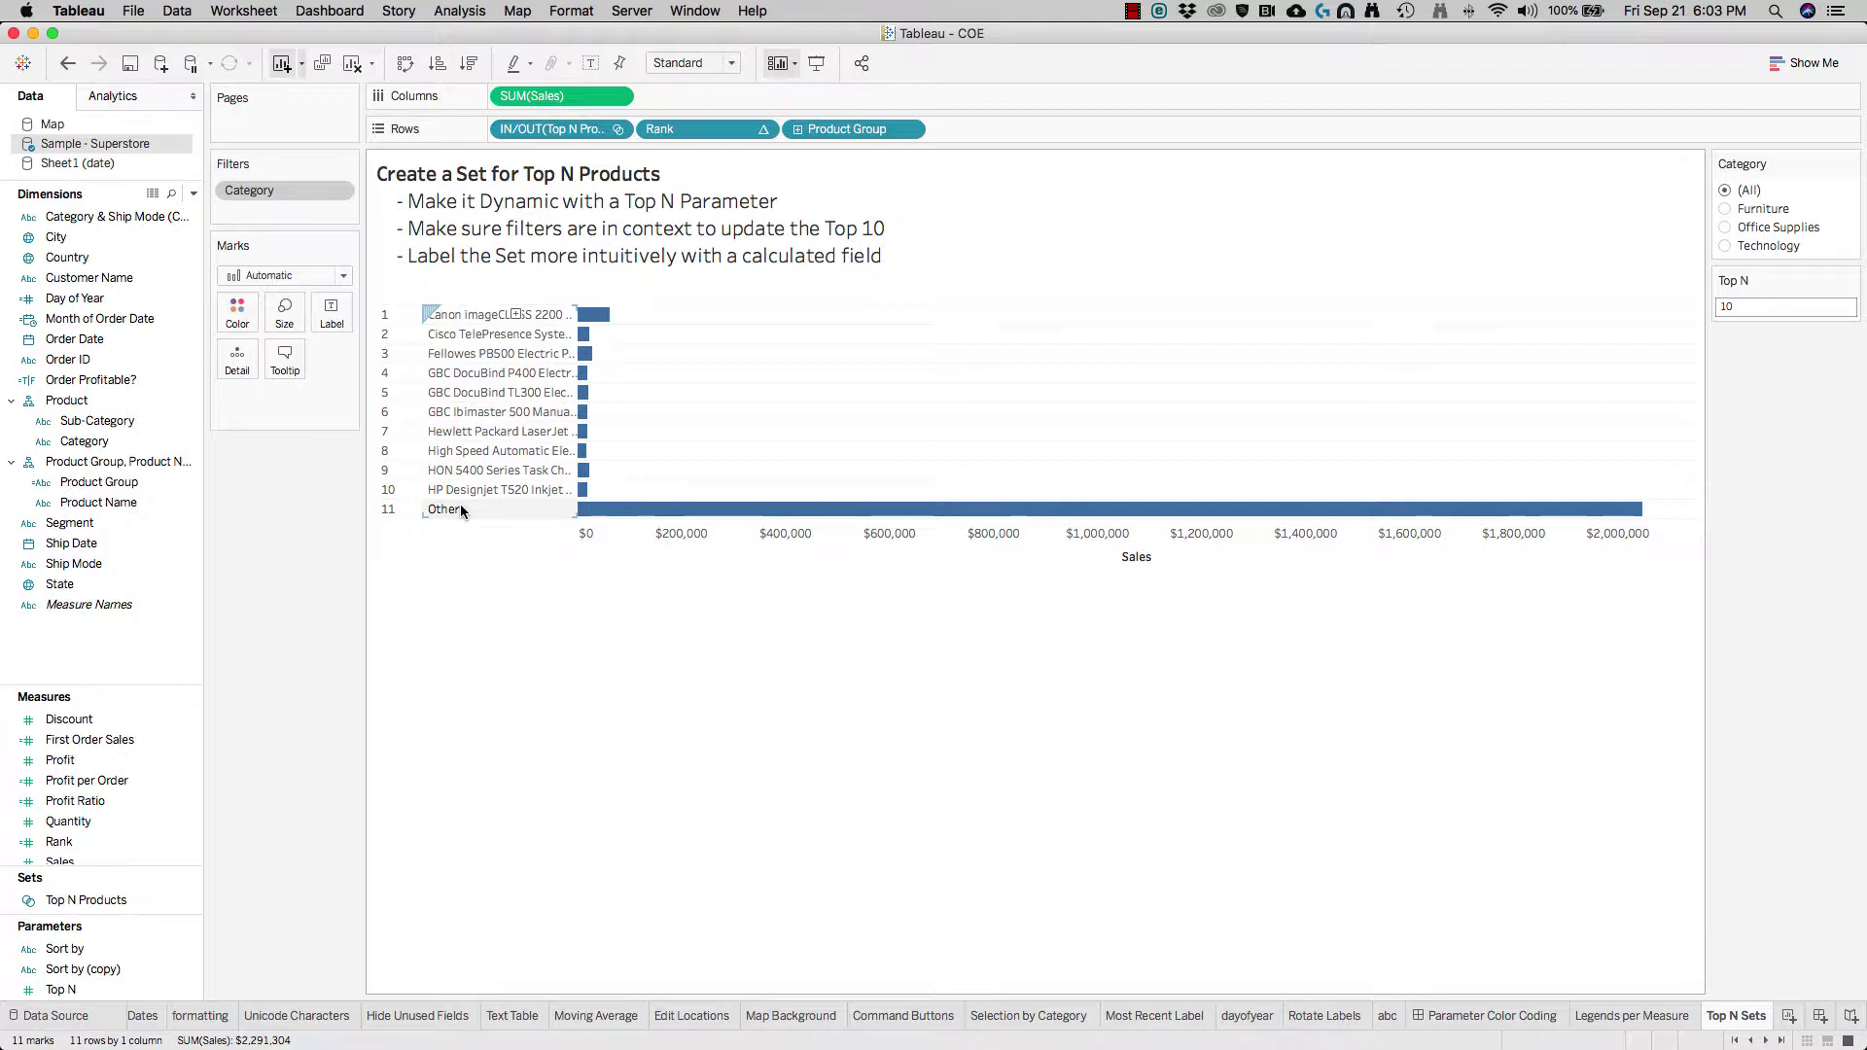
pyautogui.moveTo(601, 517)
pyautogui.click(797, 128)
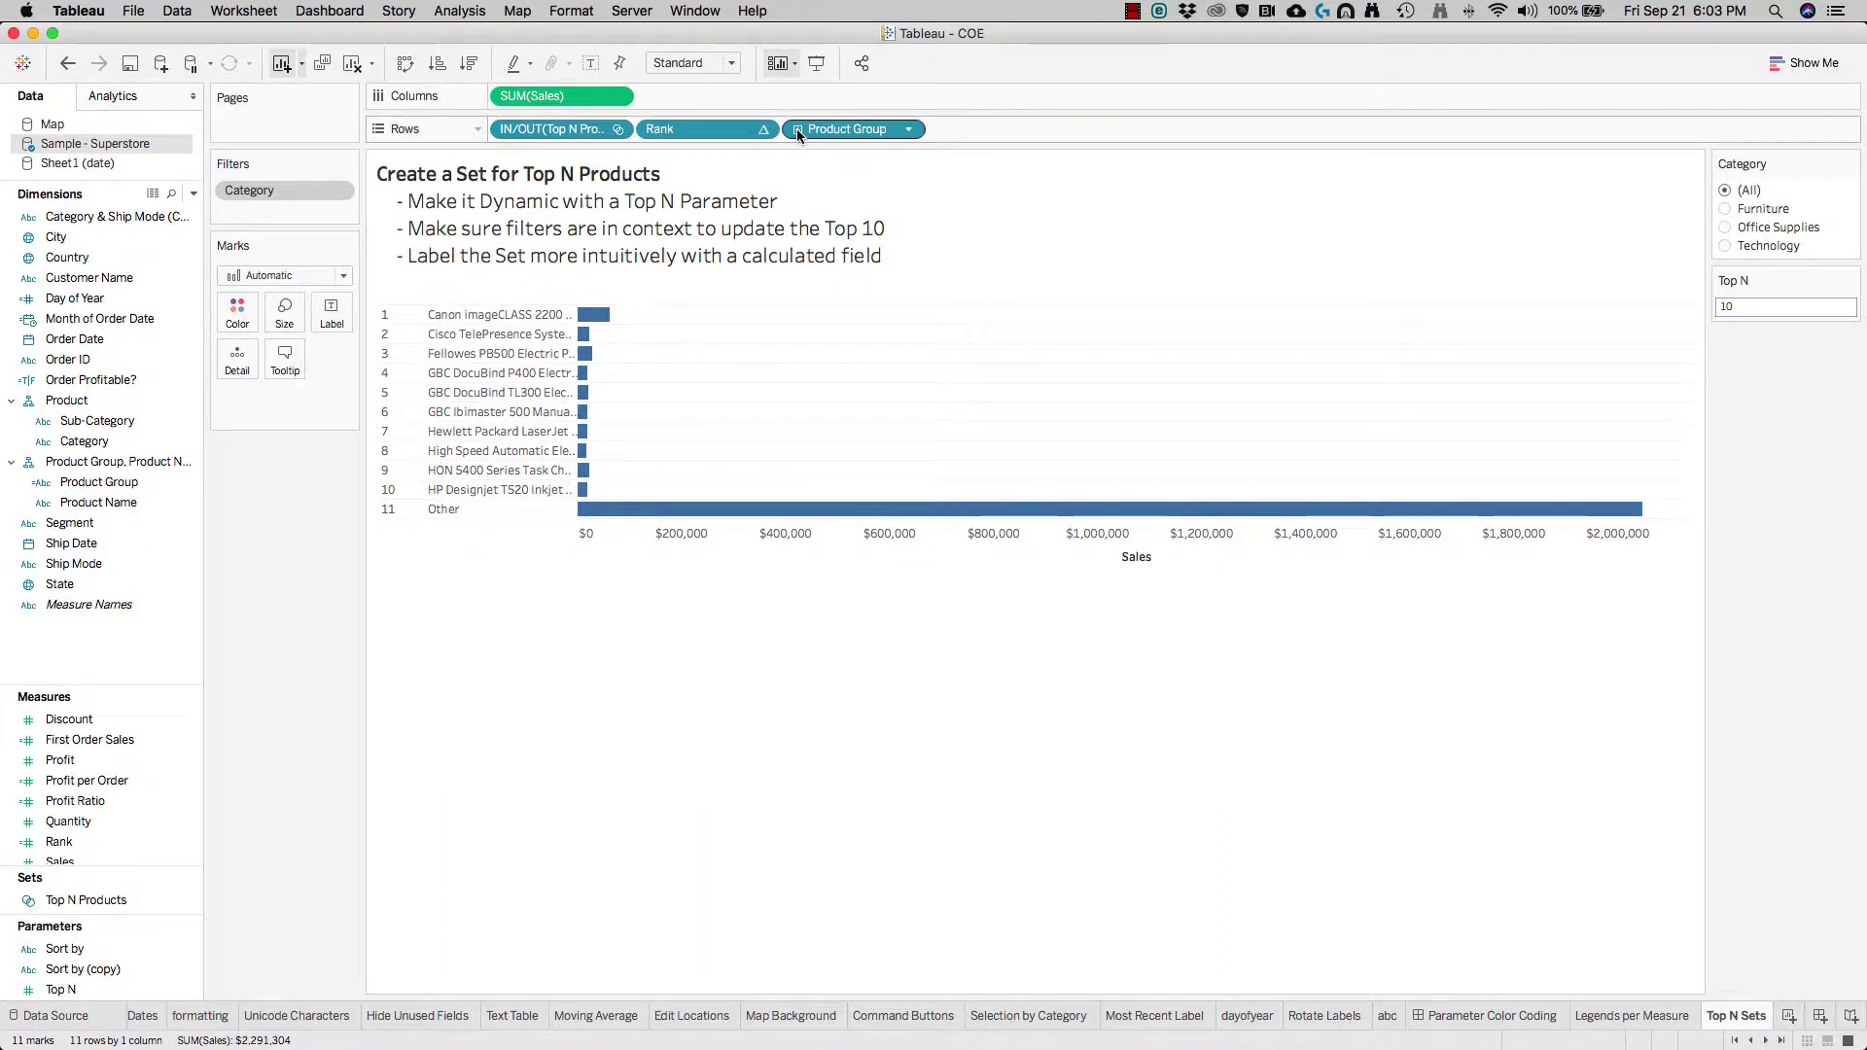
pyautogui.scroll(-5, 672, 568)
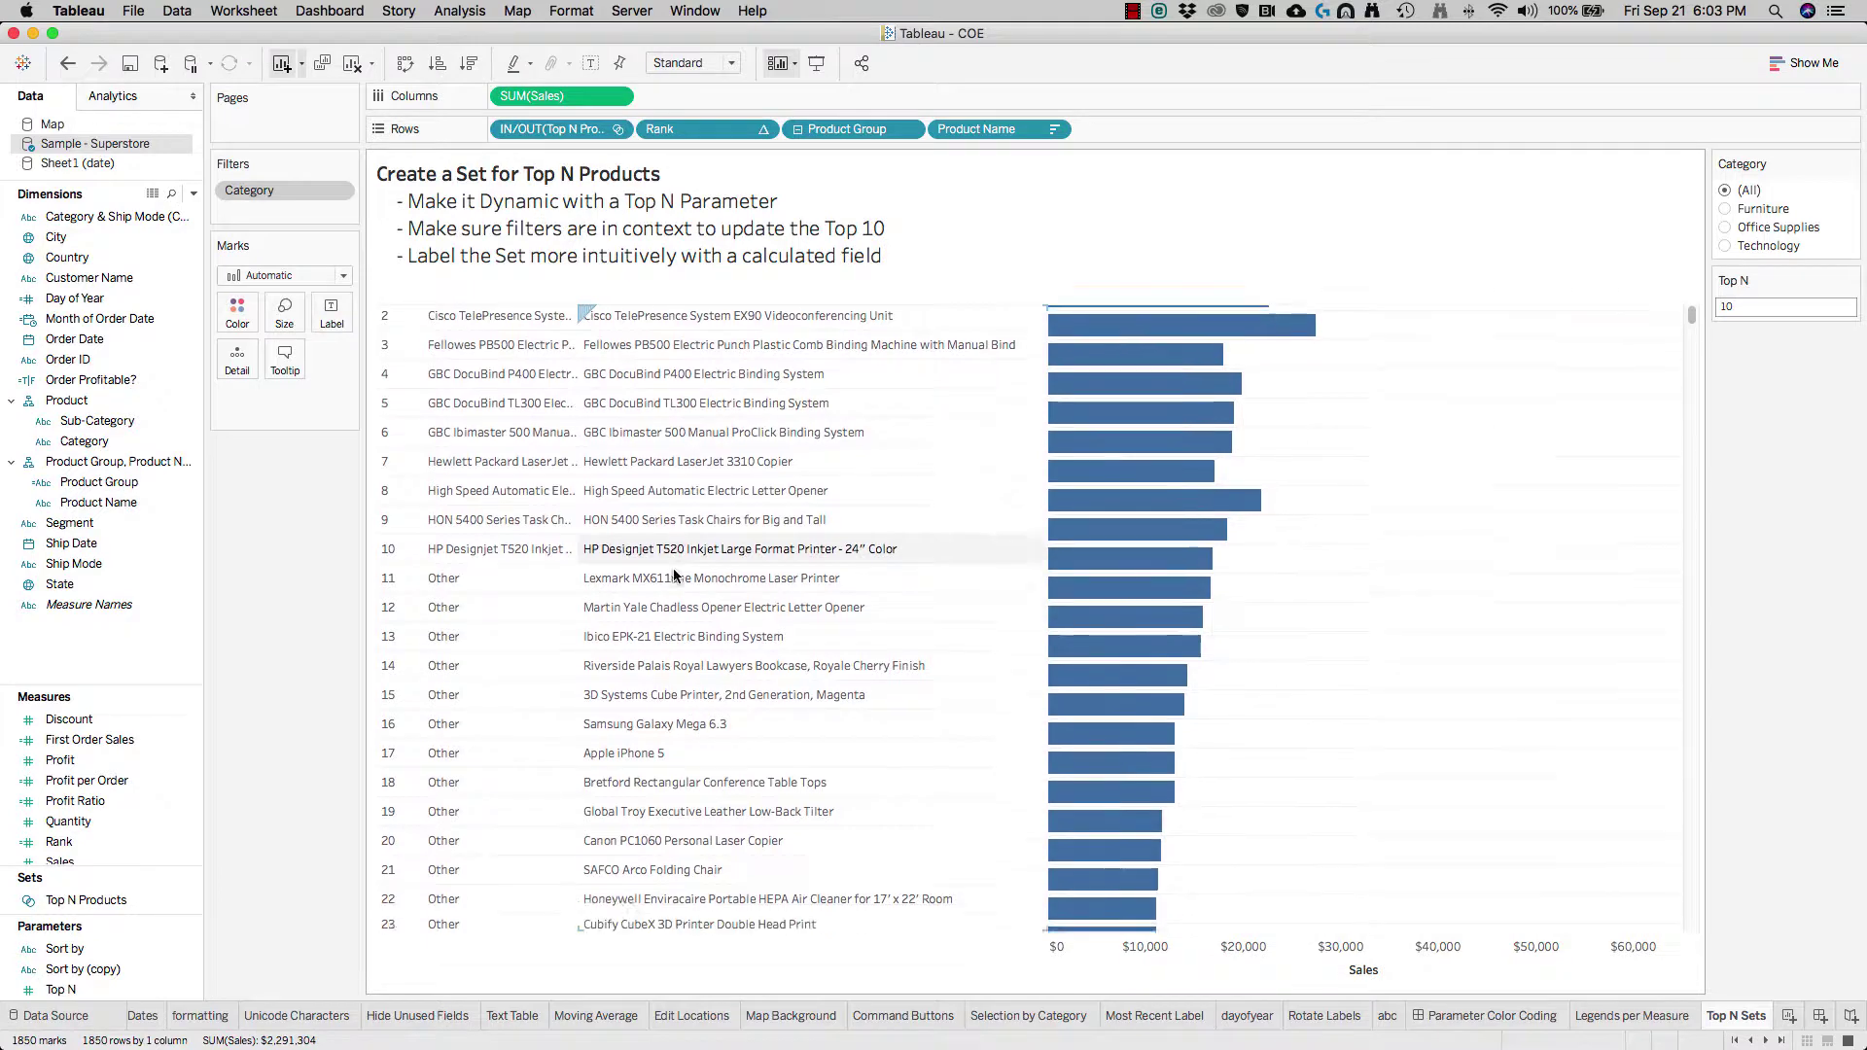
pyautogui.scroll(-6, 671, 576)
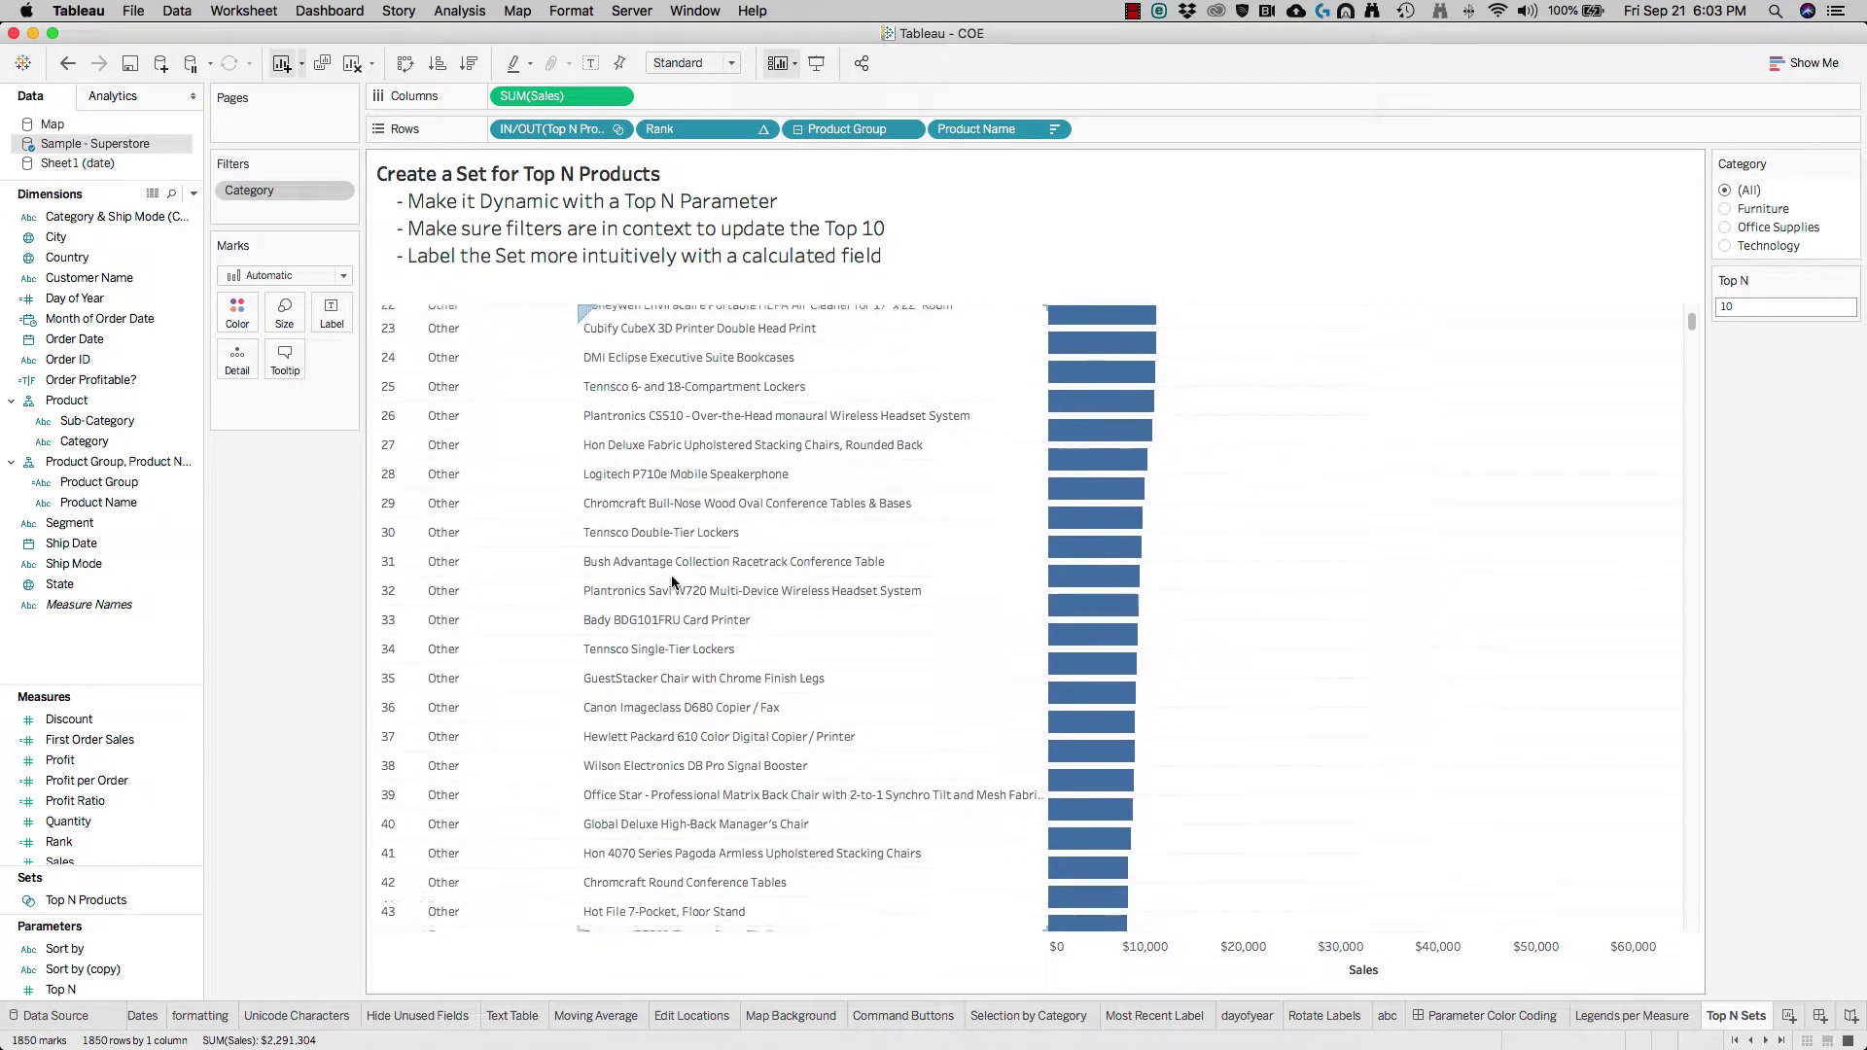
pyautogui.scroll(10, 671, 582)
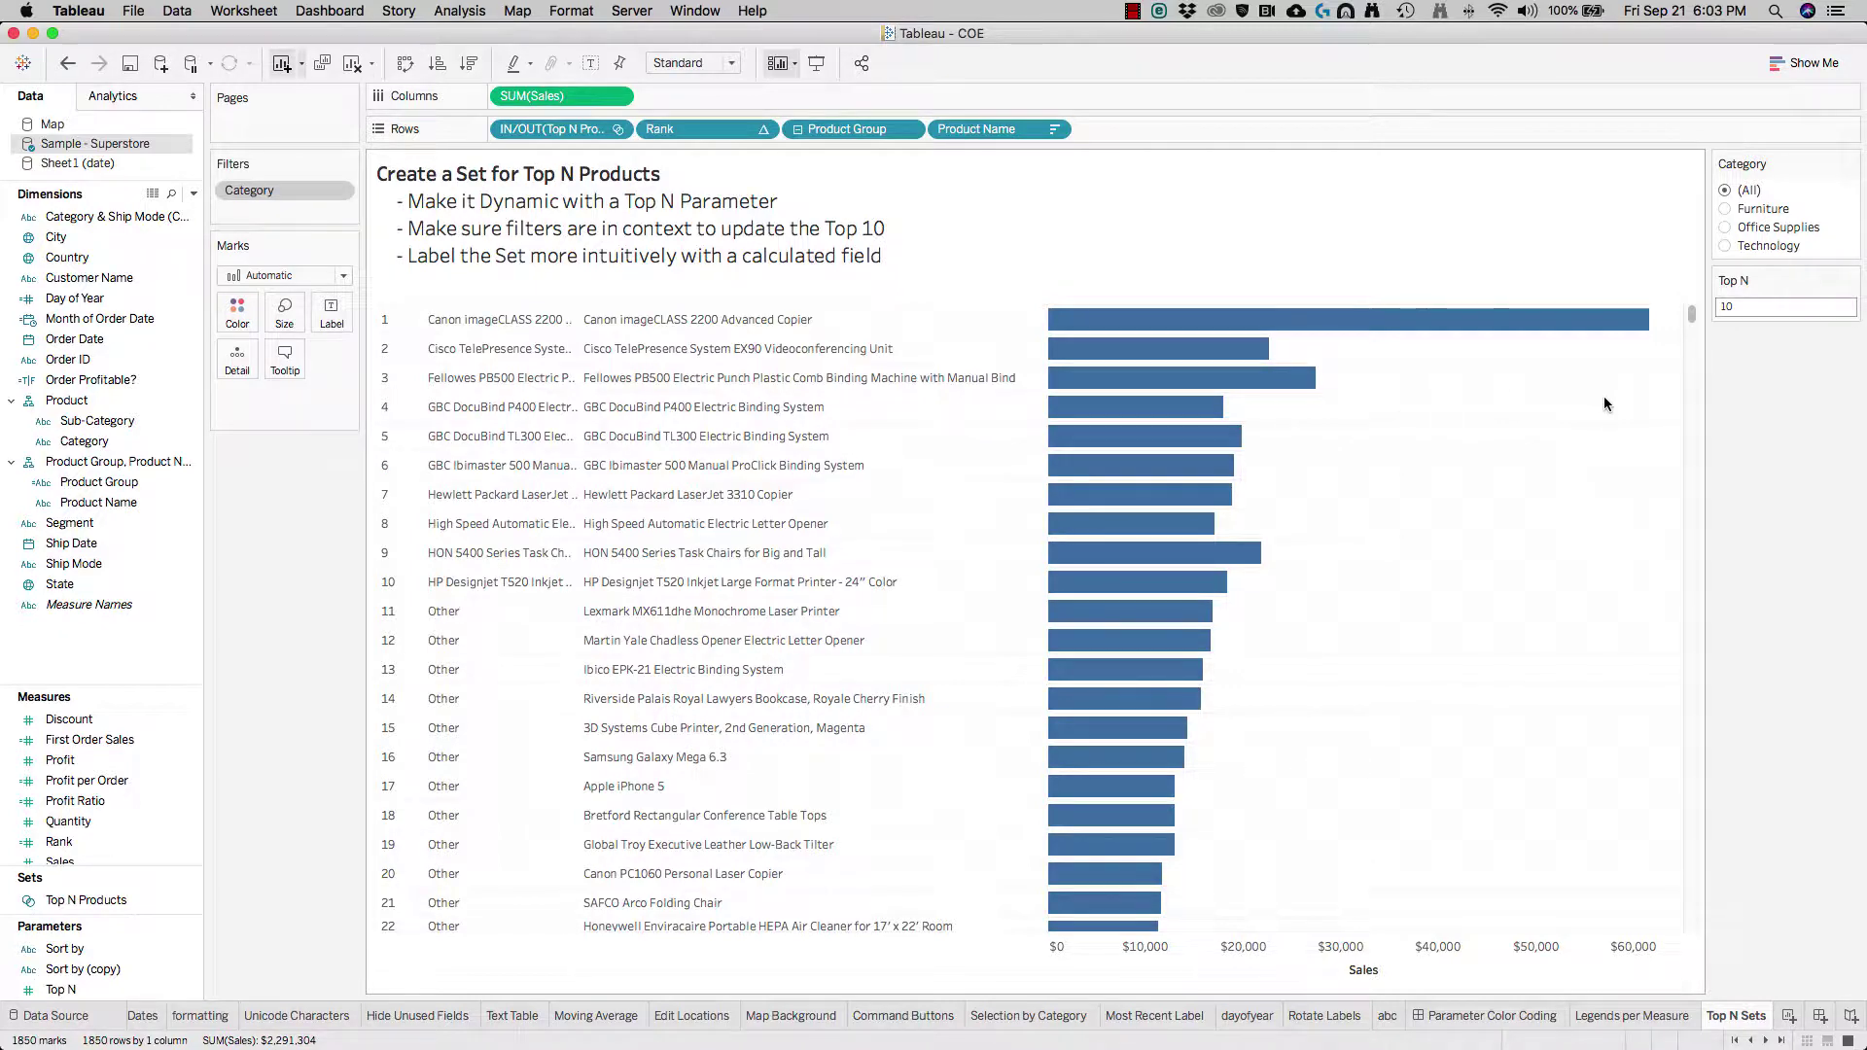
# Change the Top N parameter value from its current setting to 15.
pyautogui.doubleClick(1755, 308)
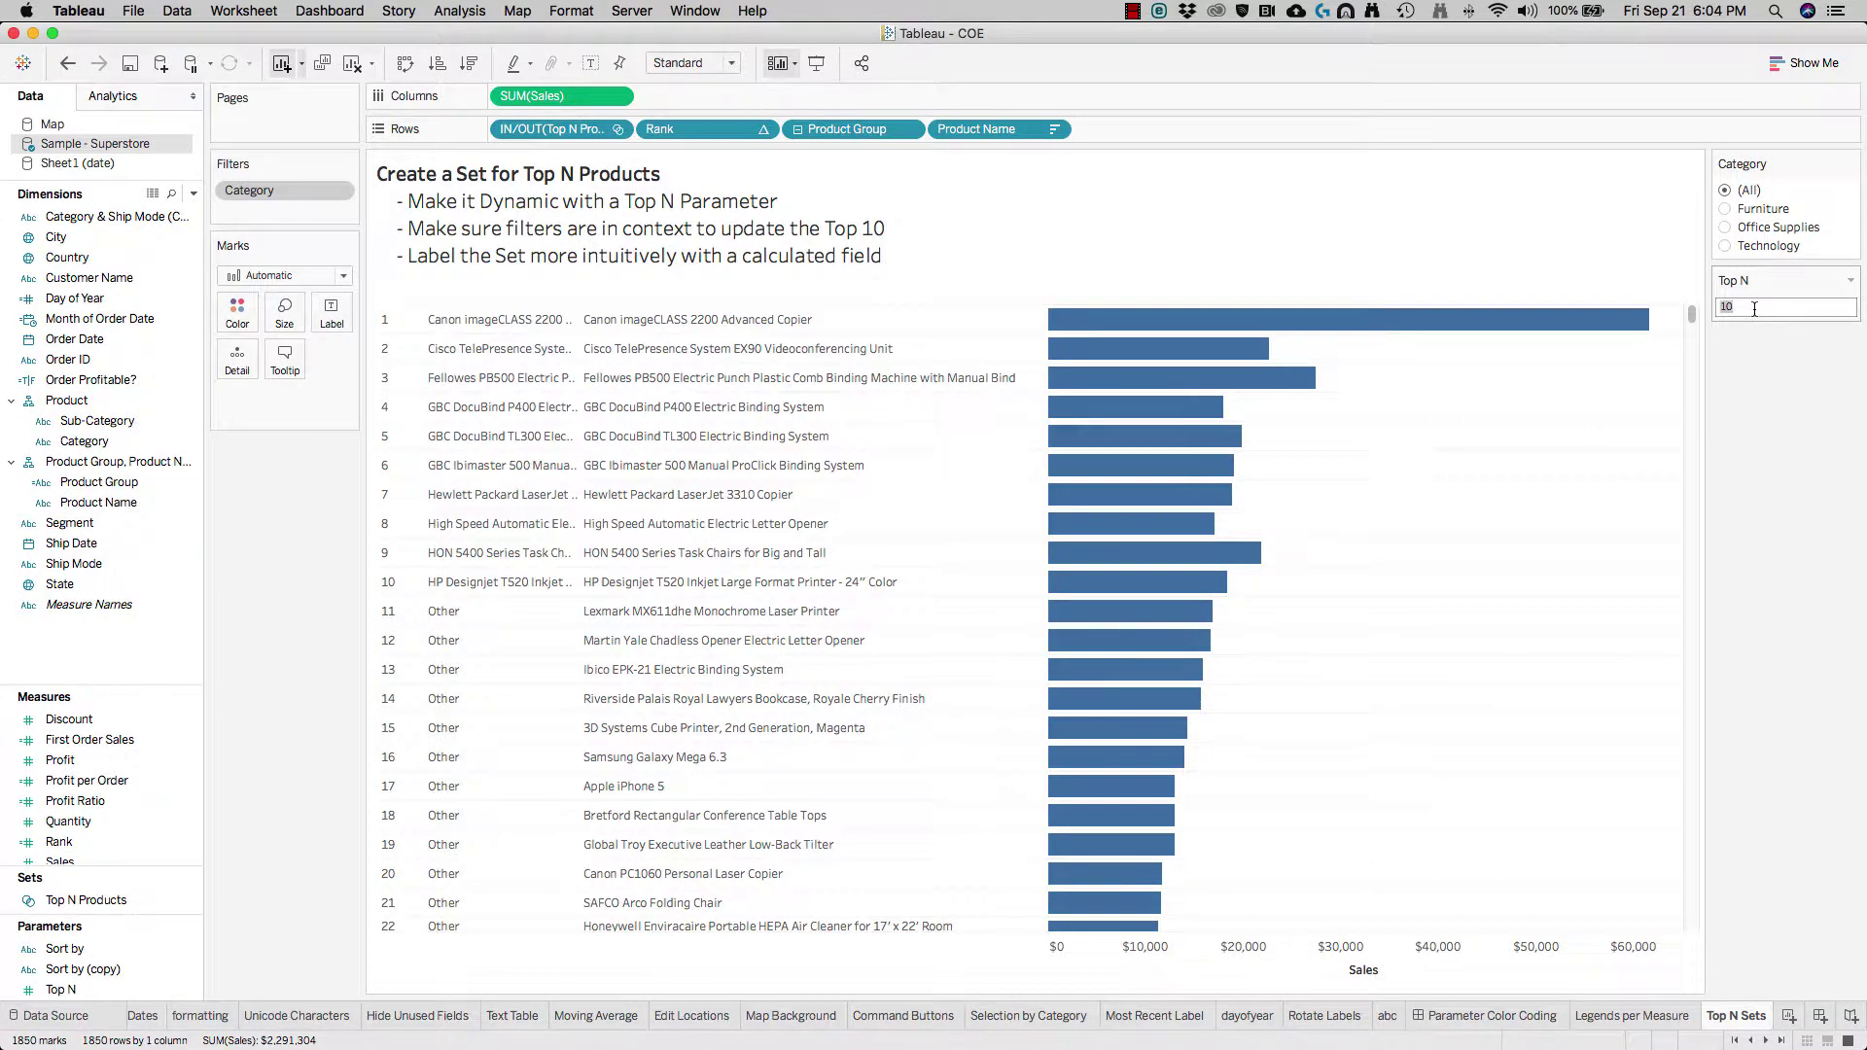
pyautogui.write('15')
pyautogui.press('Return')
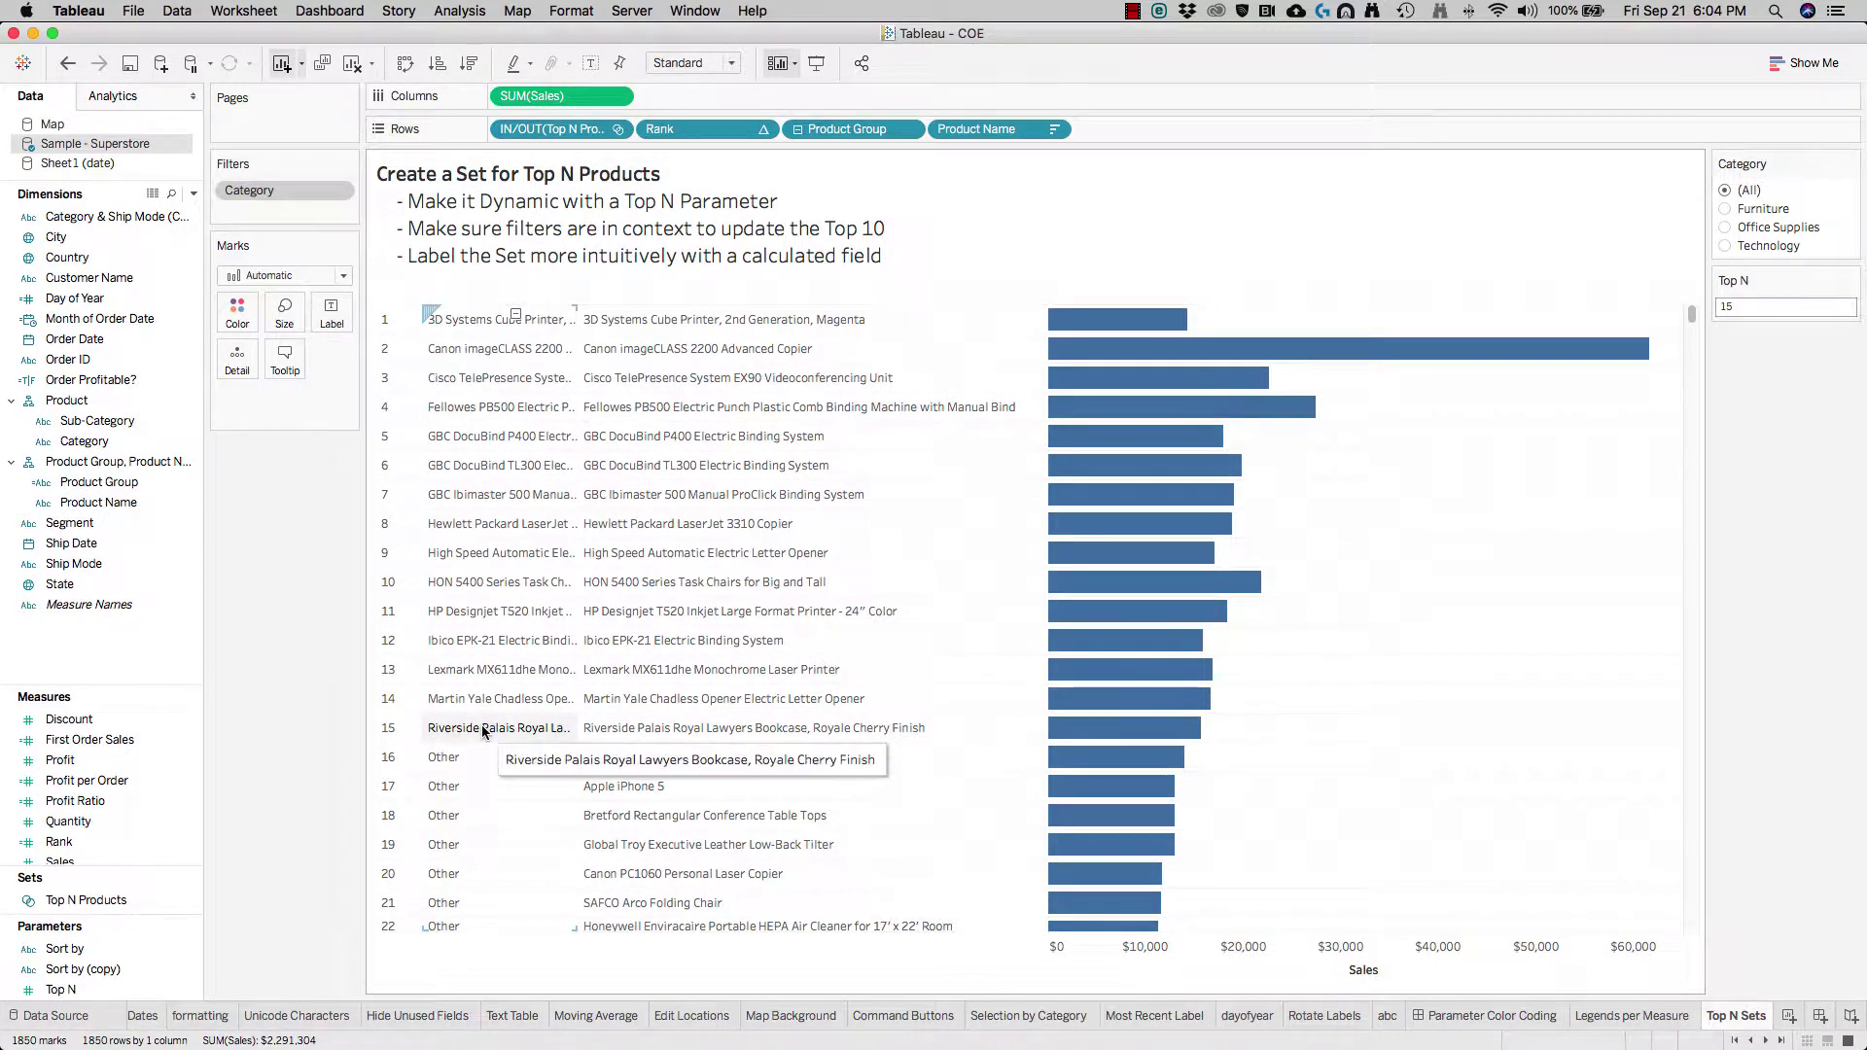
# Replace the 'N' in the sheet title with the Top N parameter, so it reads 'Create a Set for Top 15 Products'.
pyautogui.doubleClick(568, 173)
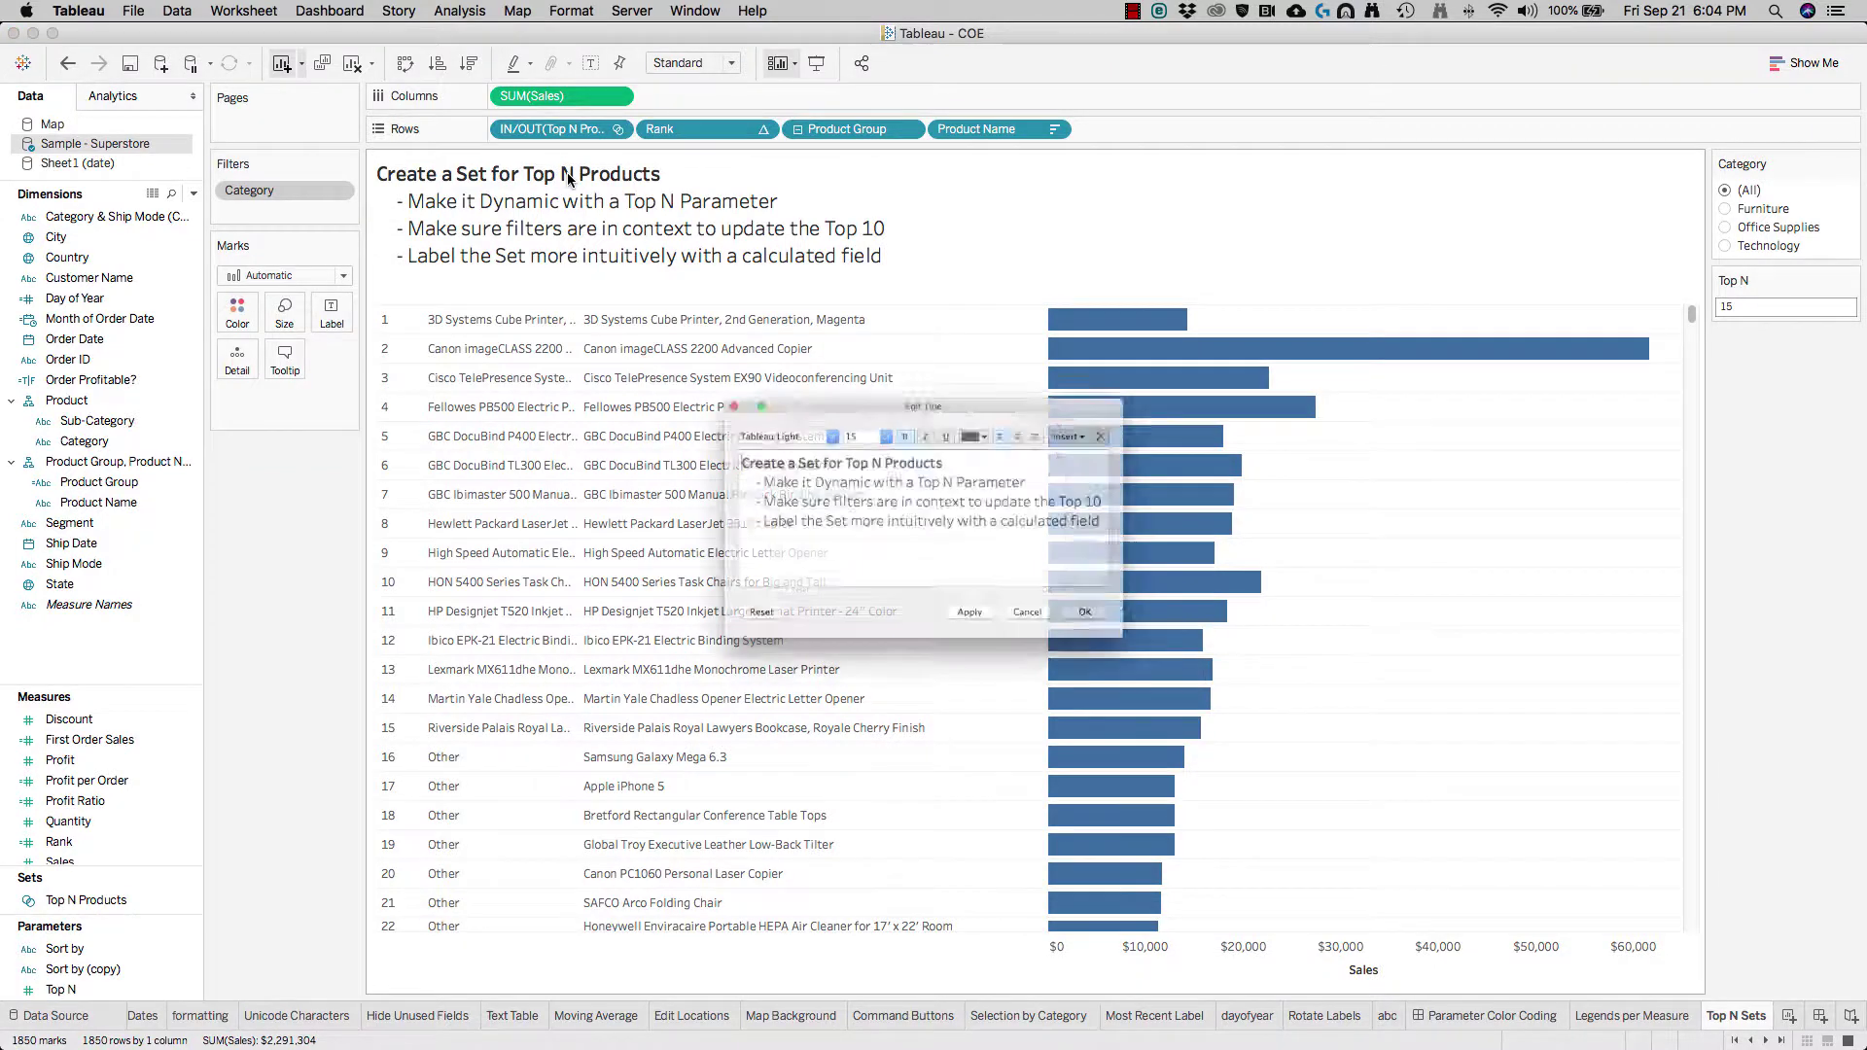
pyautogui.moveTo(863, 439); pyautogui.dragTo(851, 441)
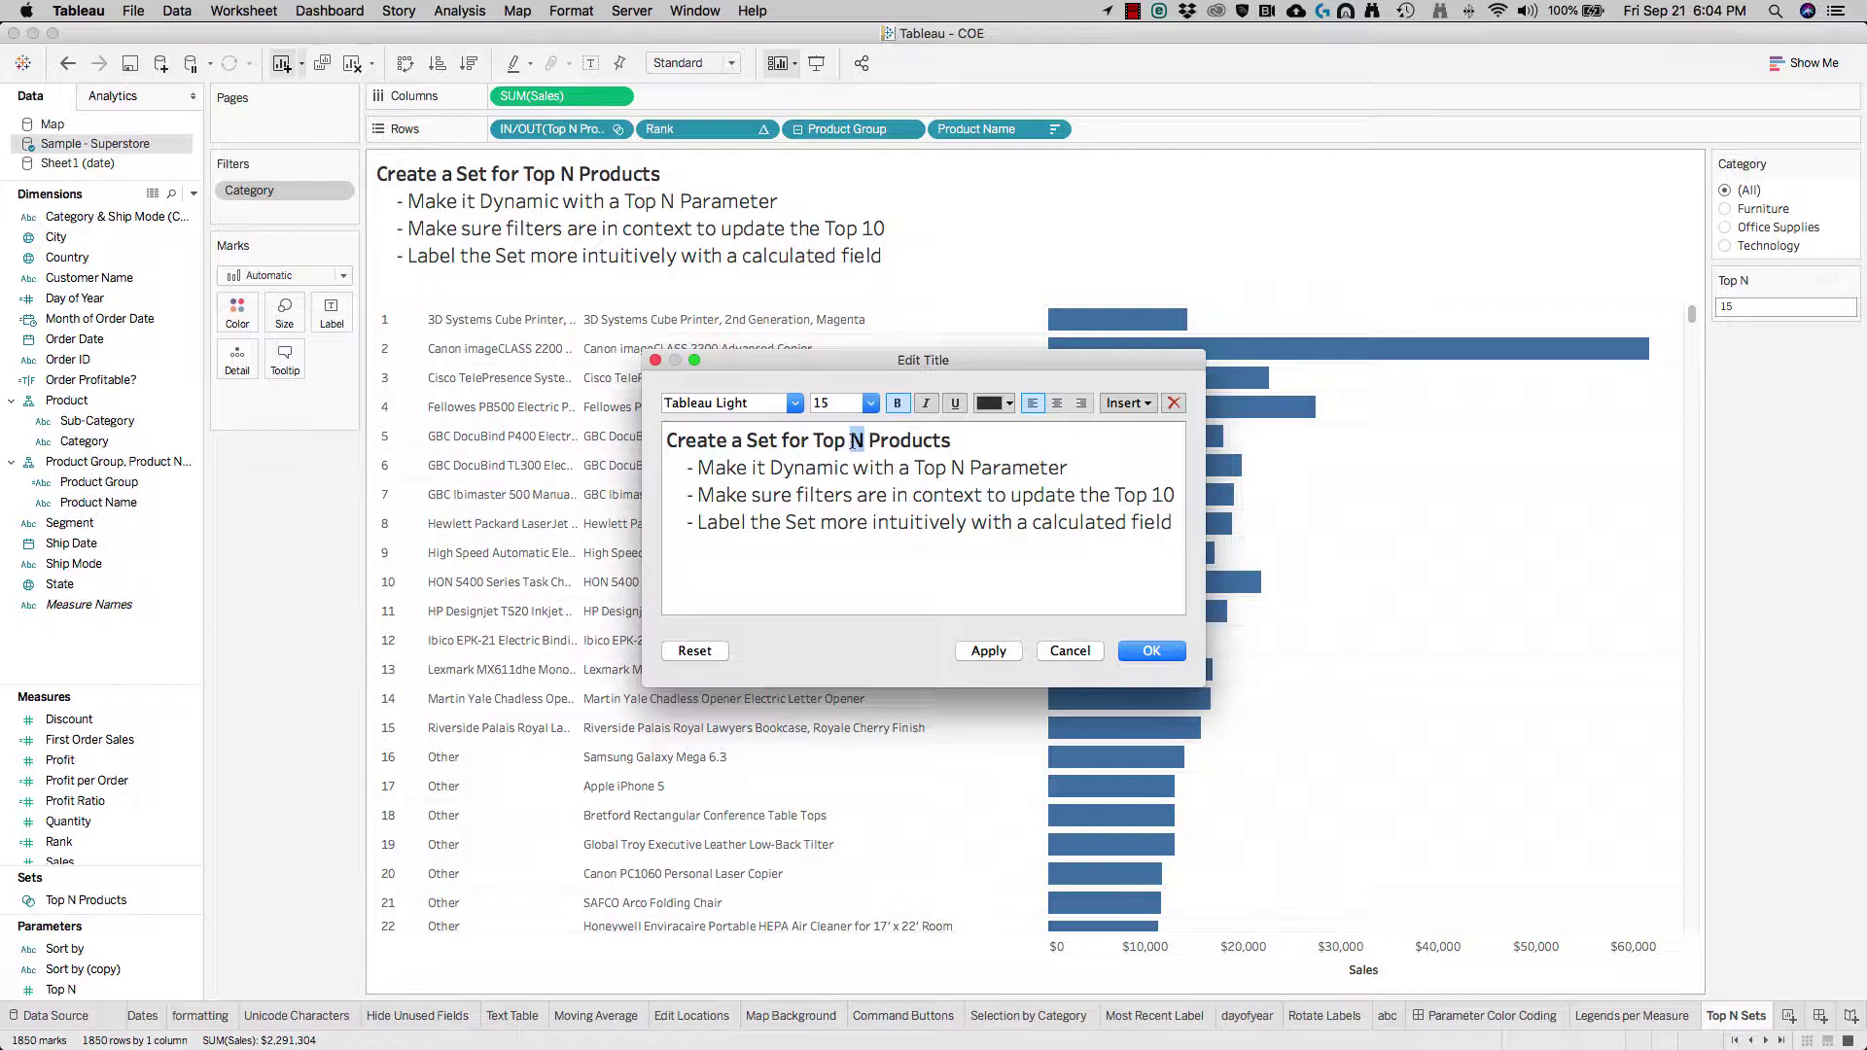
pyautogui.click(1149, 410)
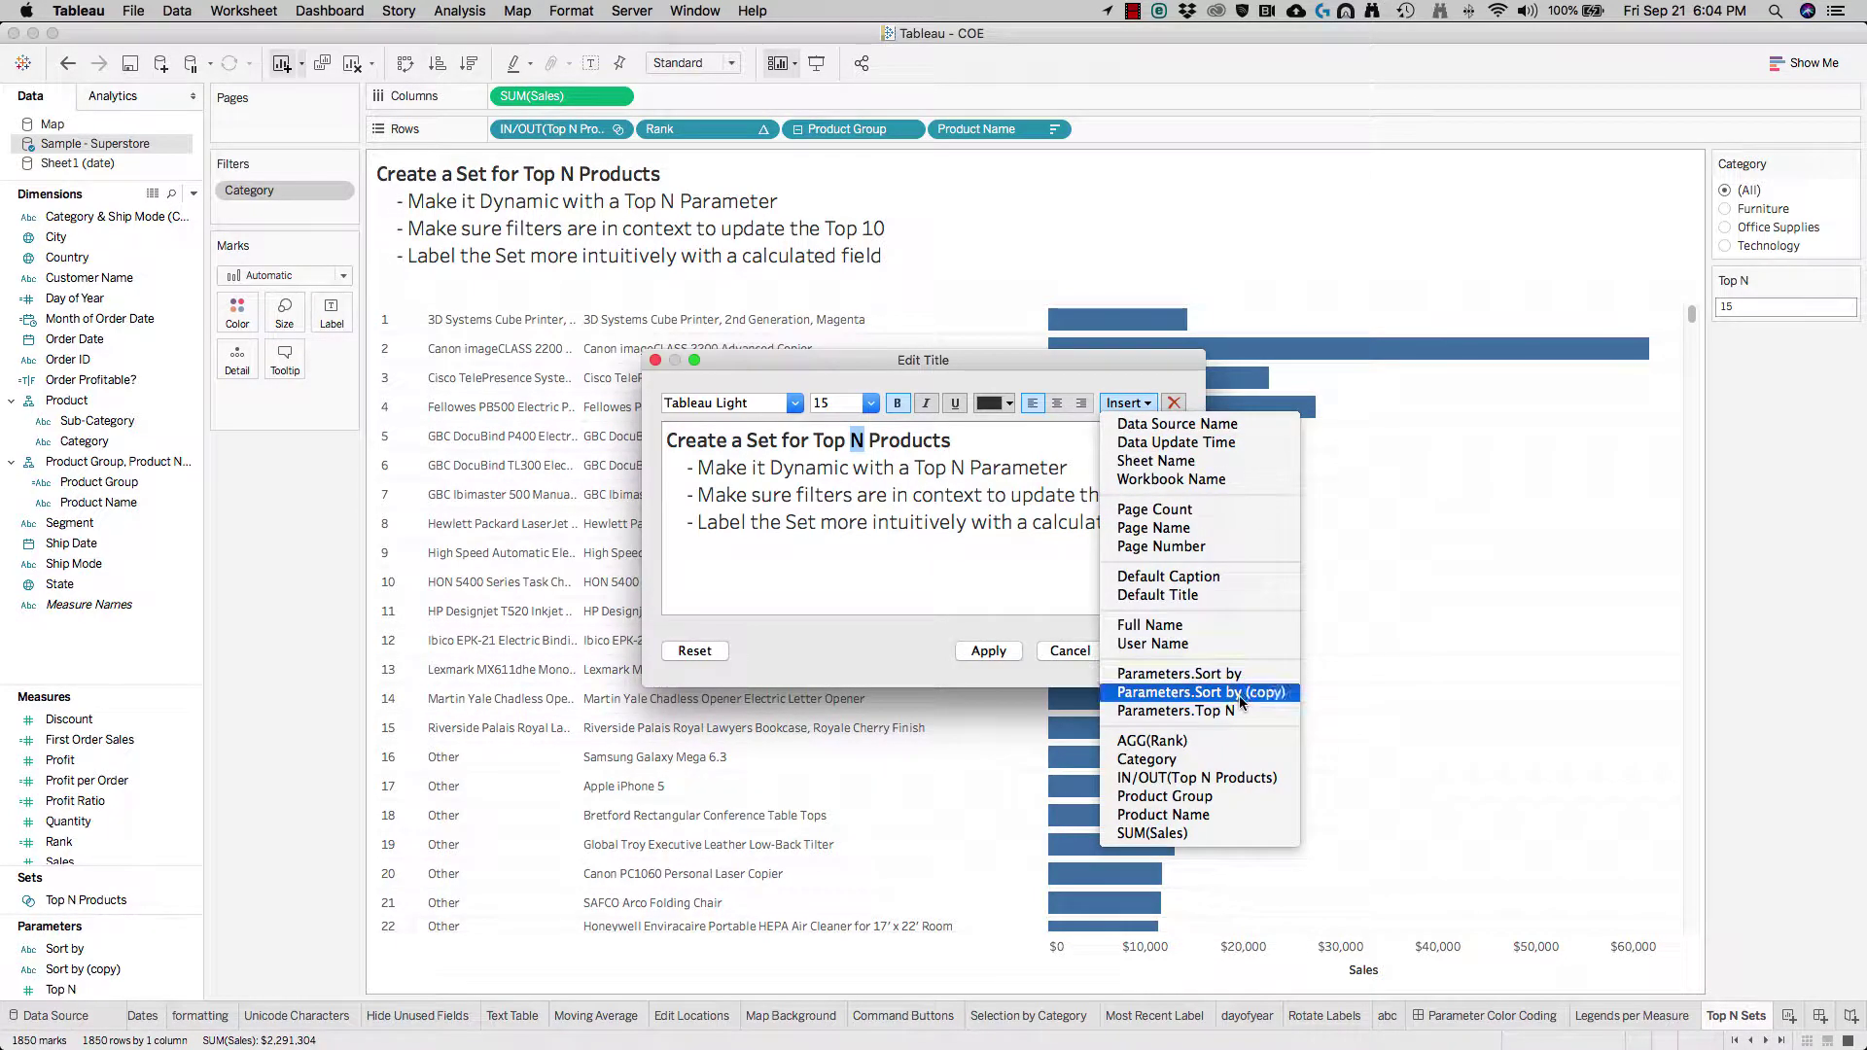
pyautogui.click(1233, 710)
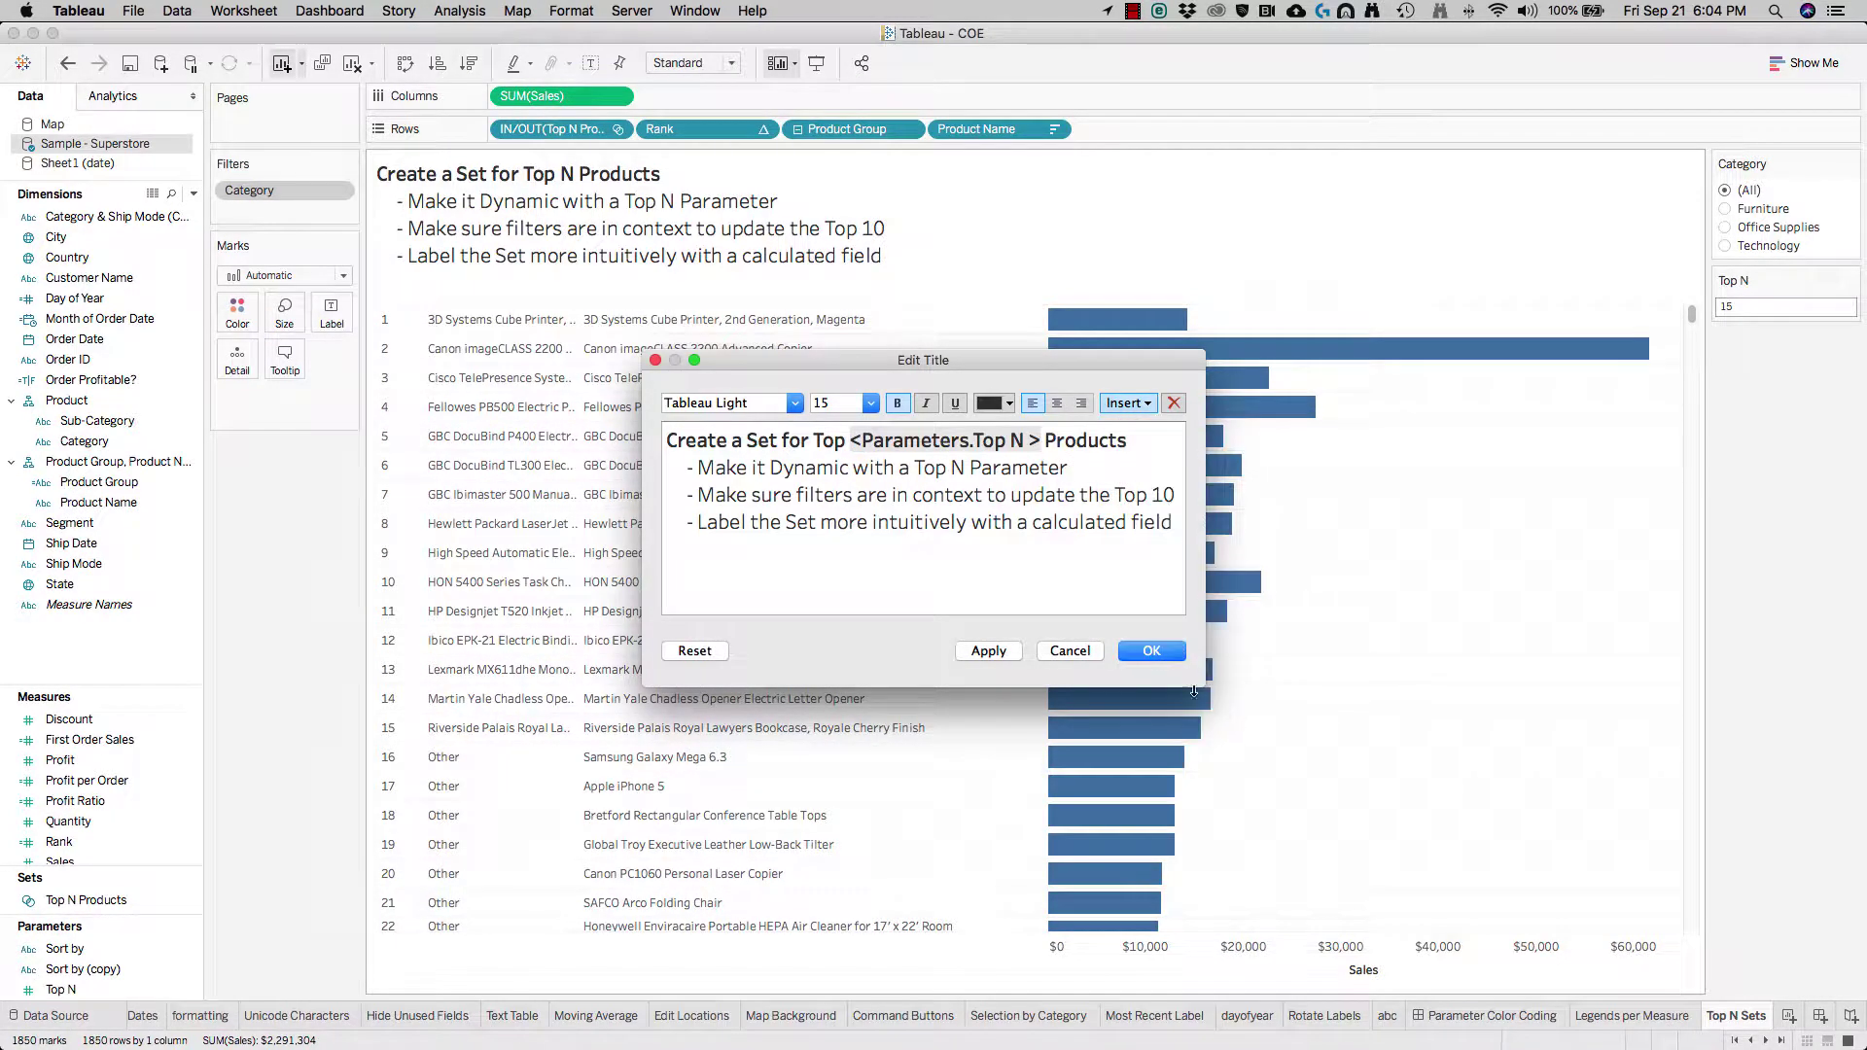
pyautogui.click(1172, 650)
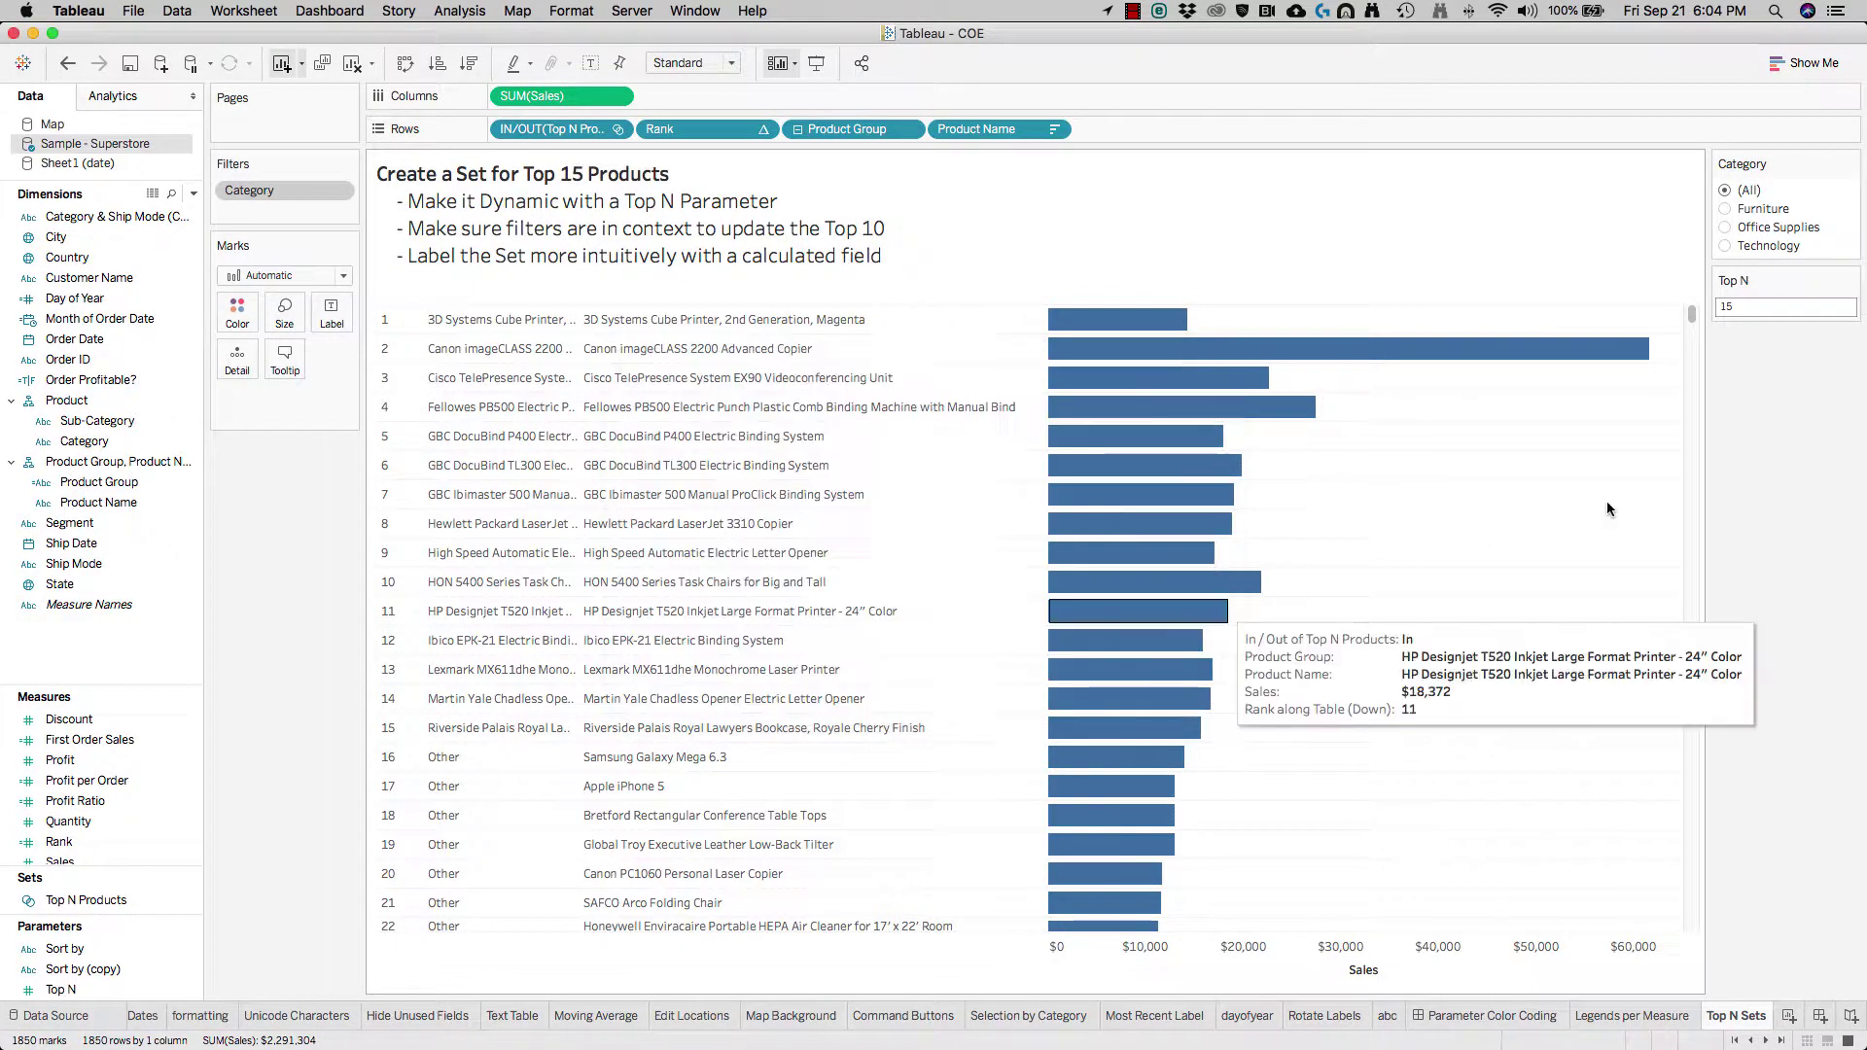
# Set Top N to 50, collapse the Product Group hierarchy, then set Top N to 10.
pyautogui.doubleClick(1745, 314)
pyautogui.write('50')
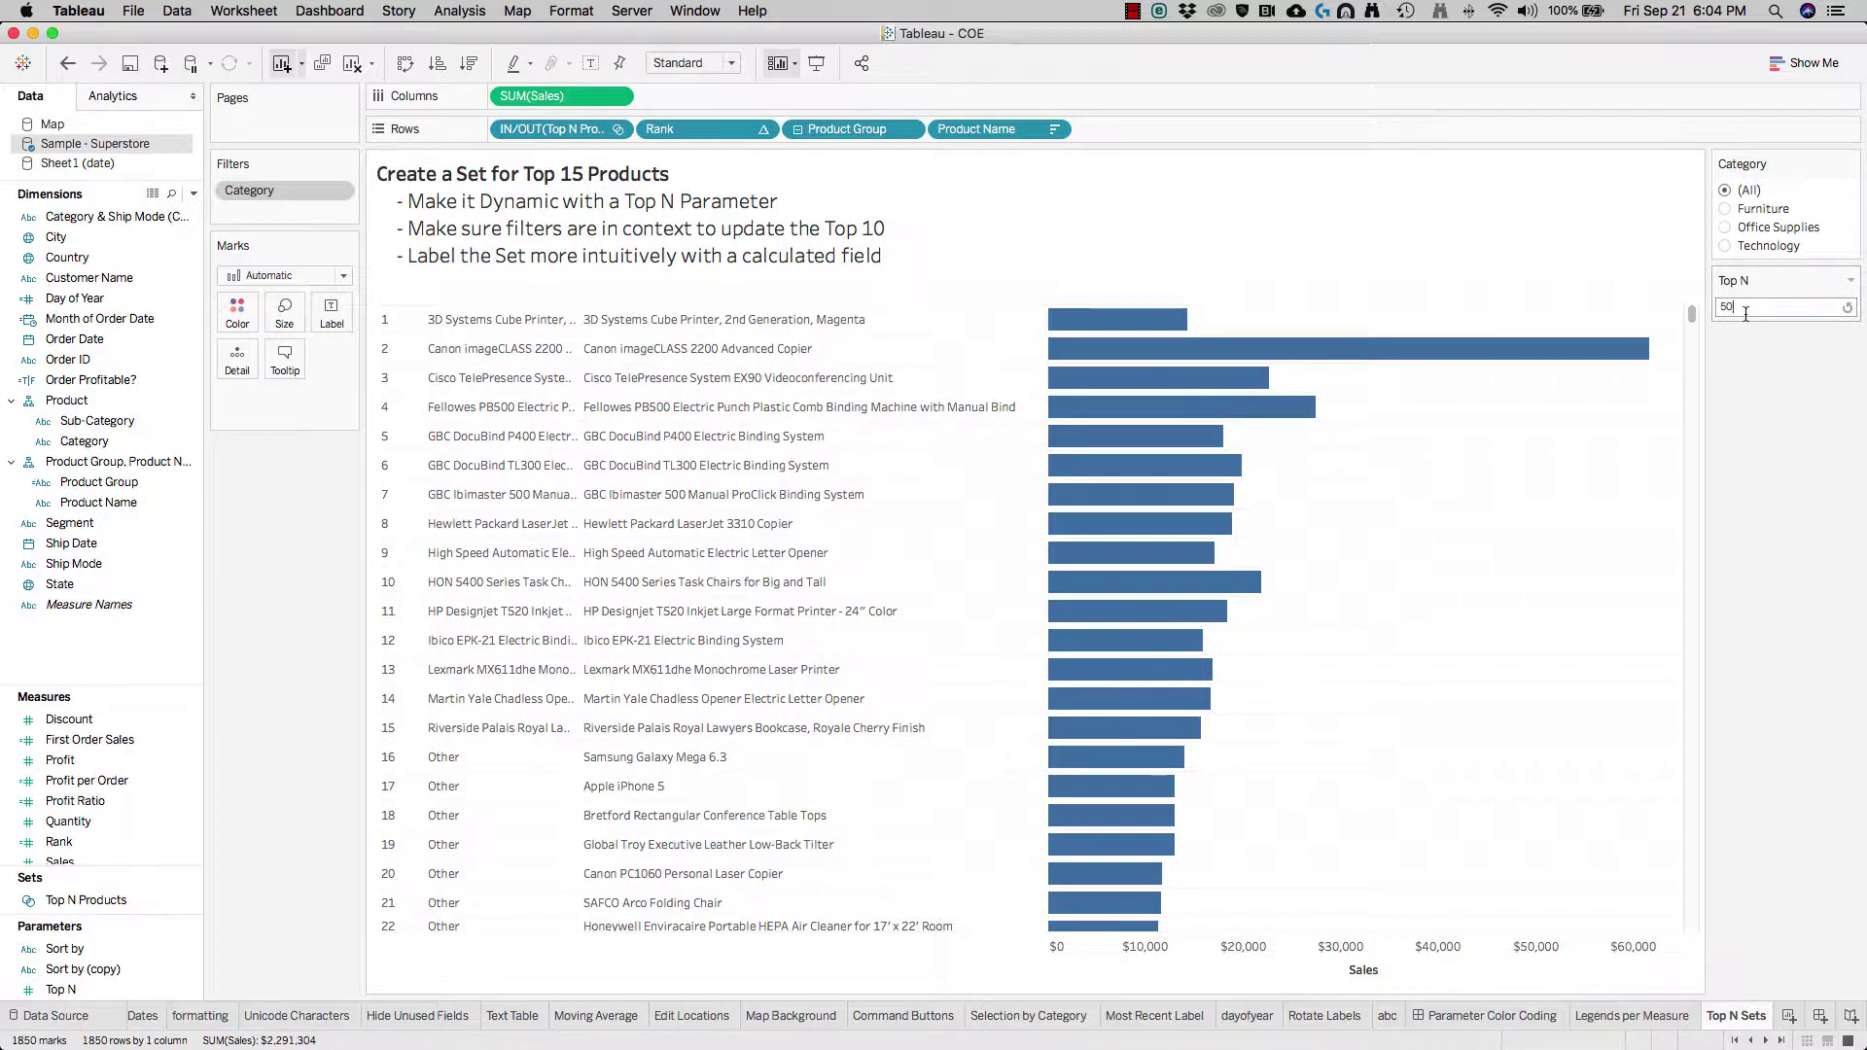
pyautogui.press('Return')
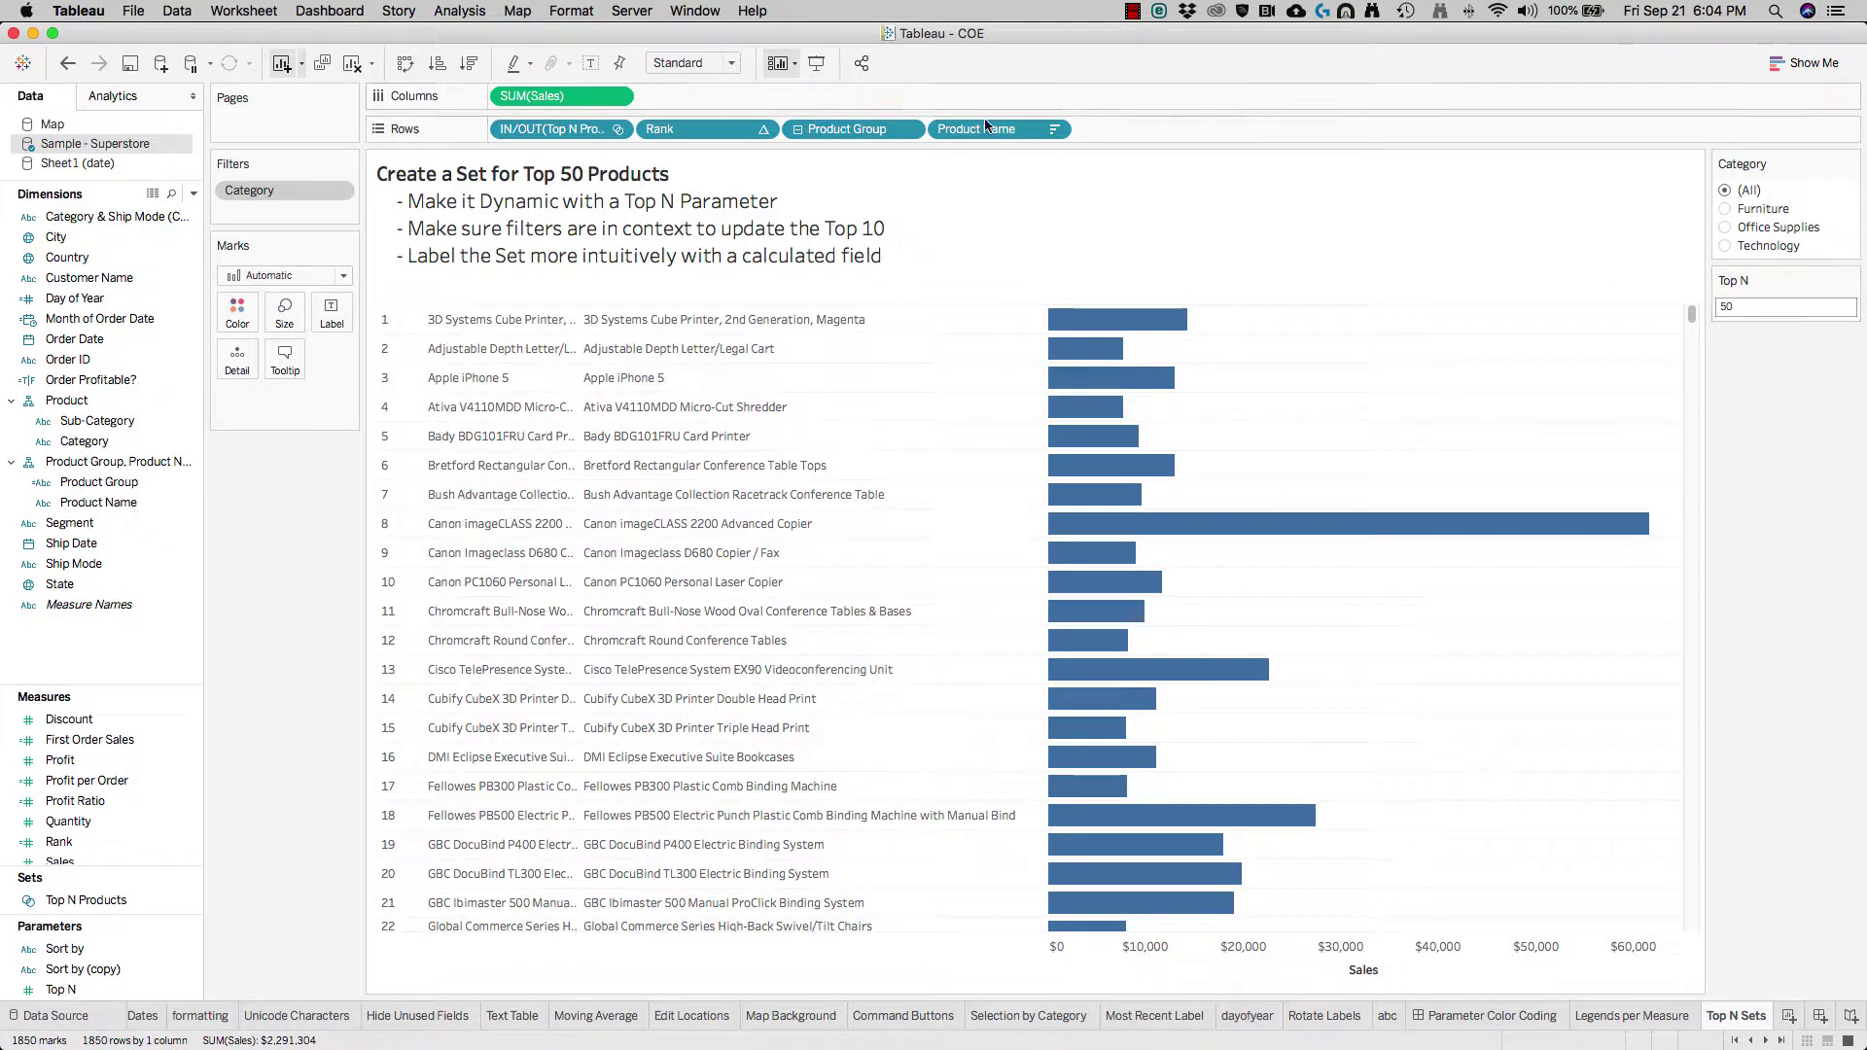
pyautogui.click(797, 128)
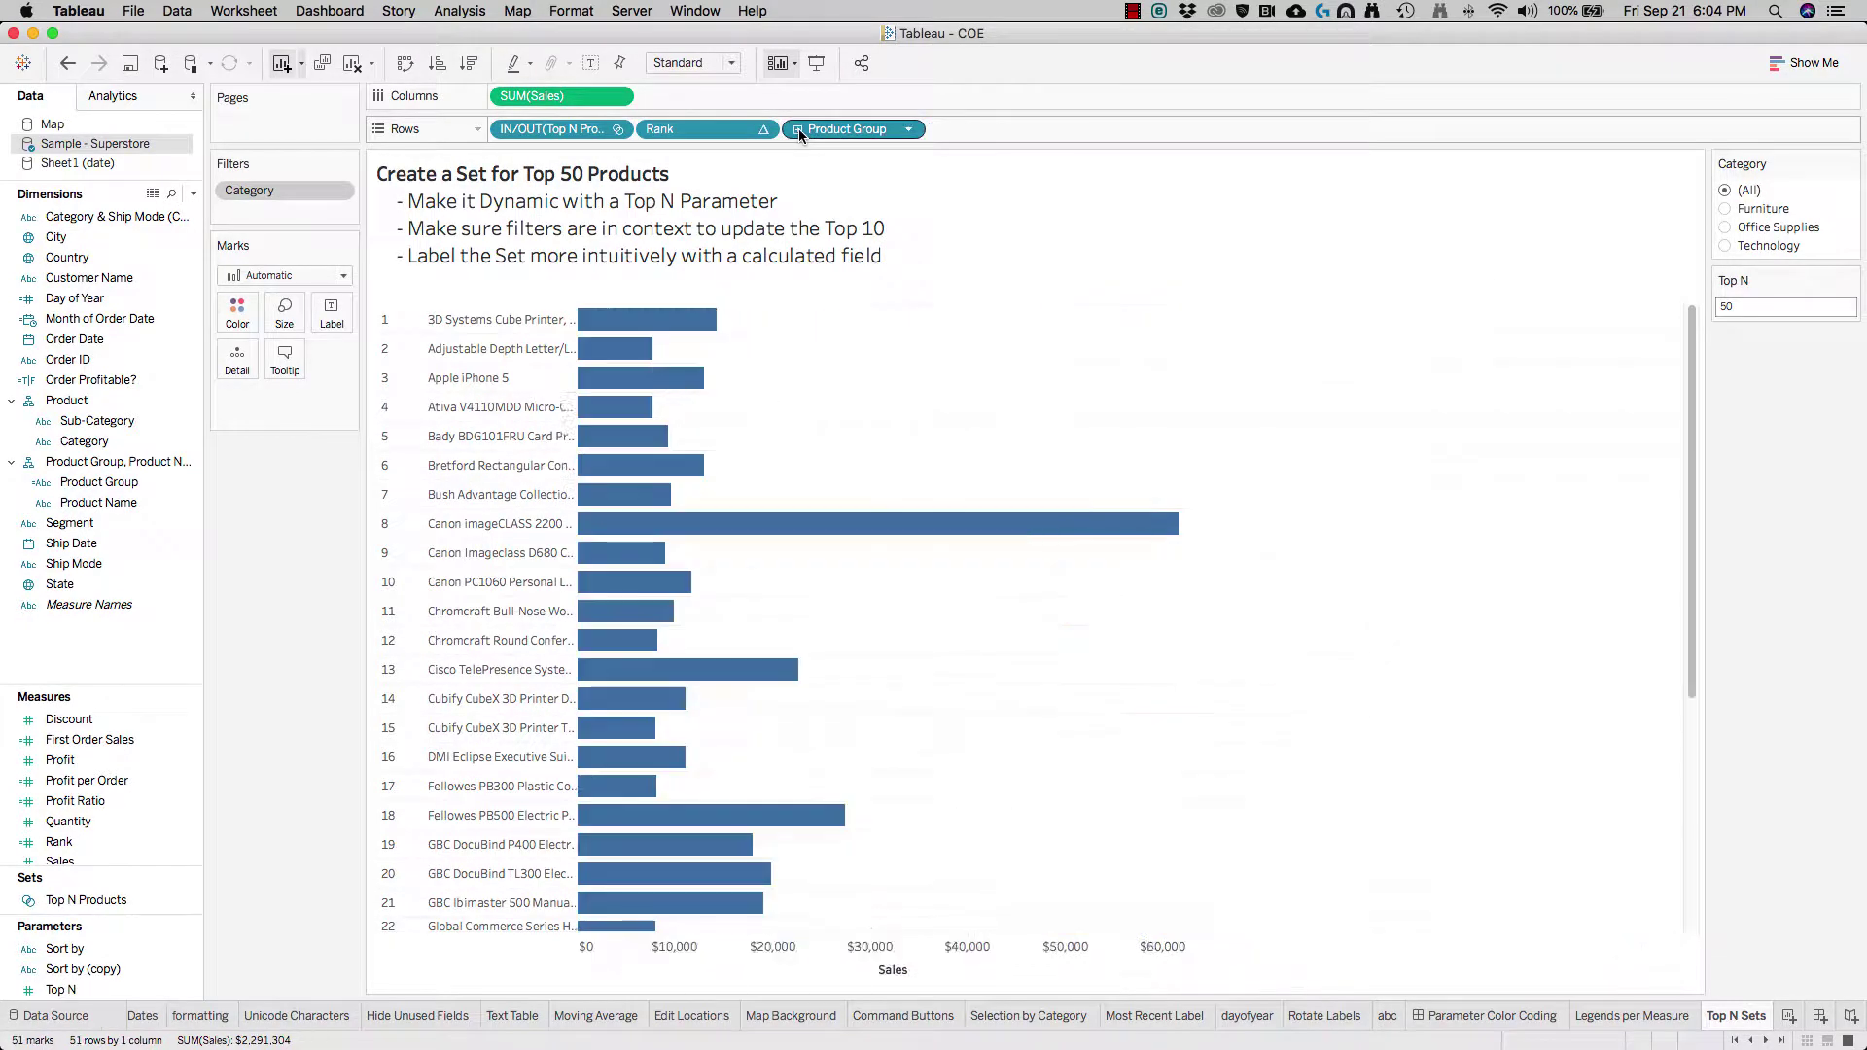
pyautogui.click(1759, 302)
pyautogui.write('10')
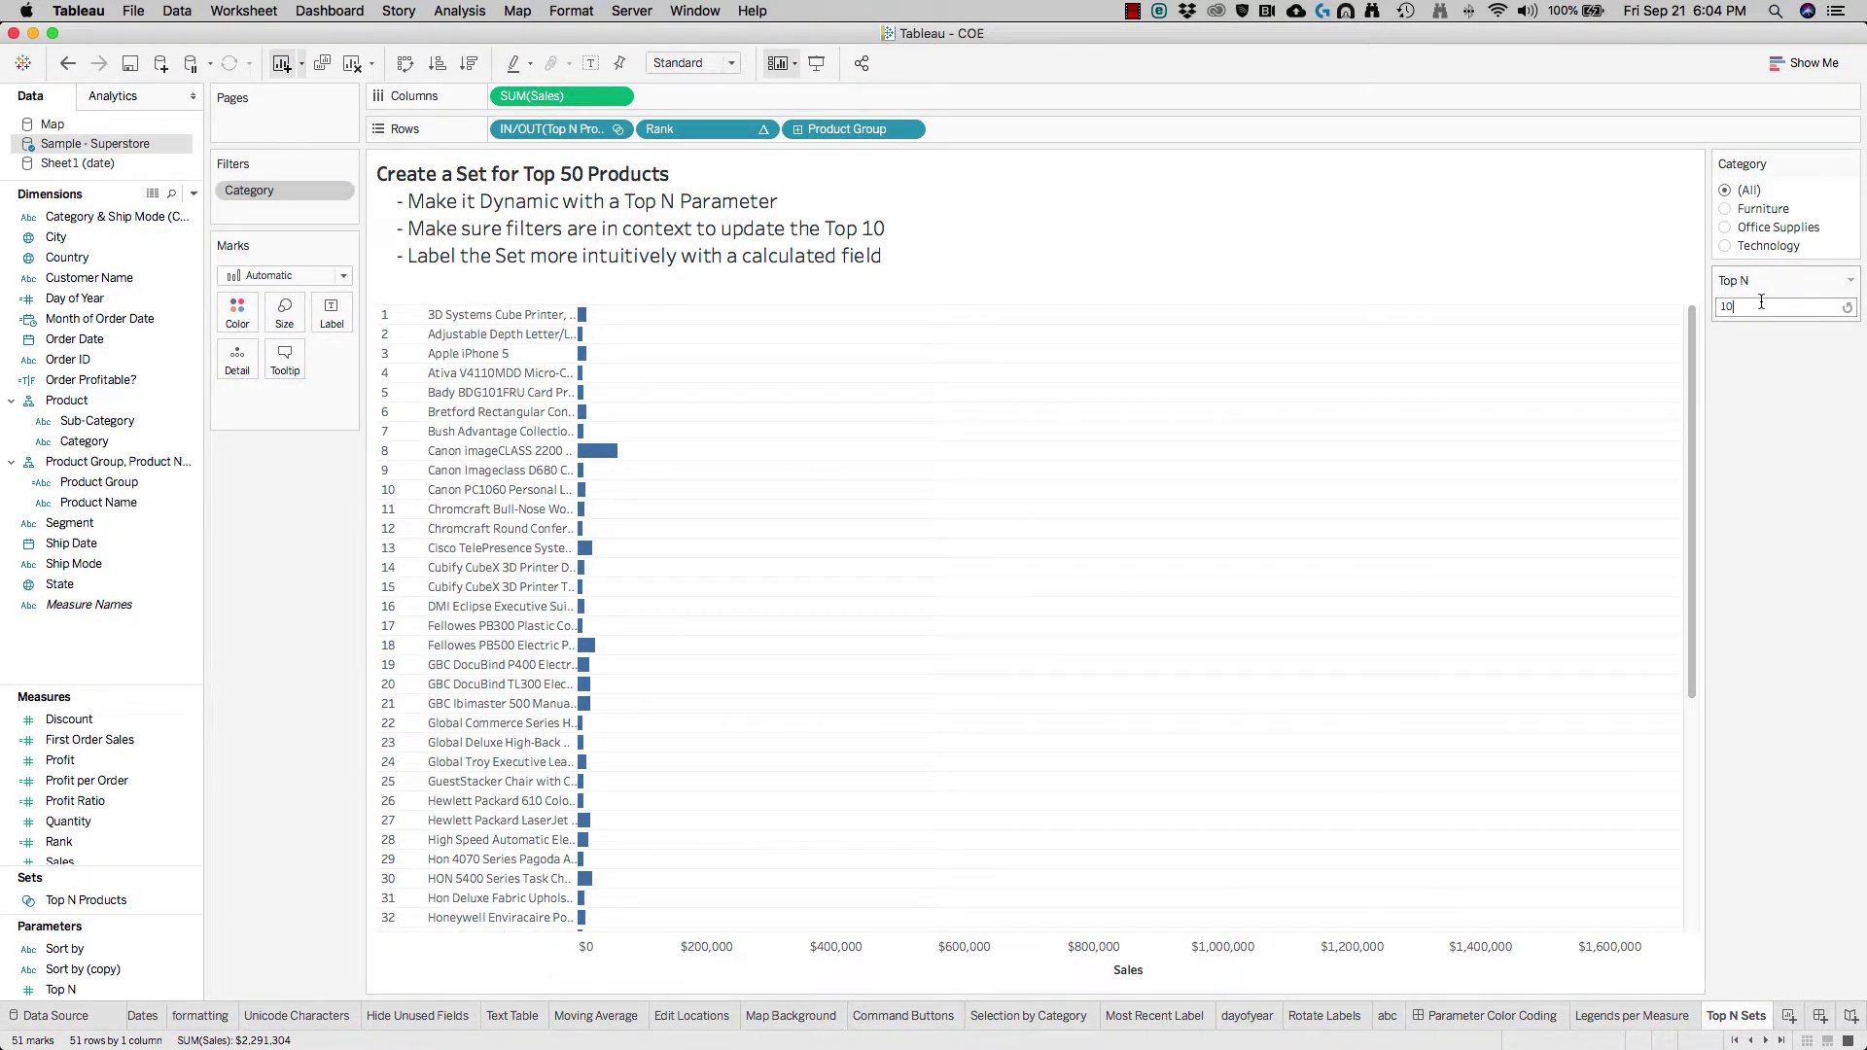
pyautogui.press('Return')
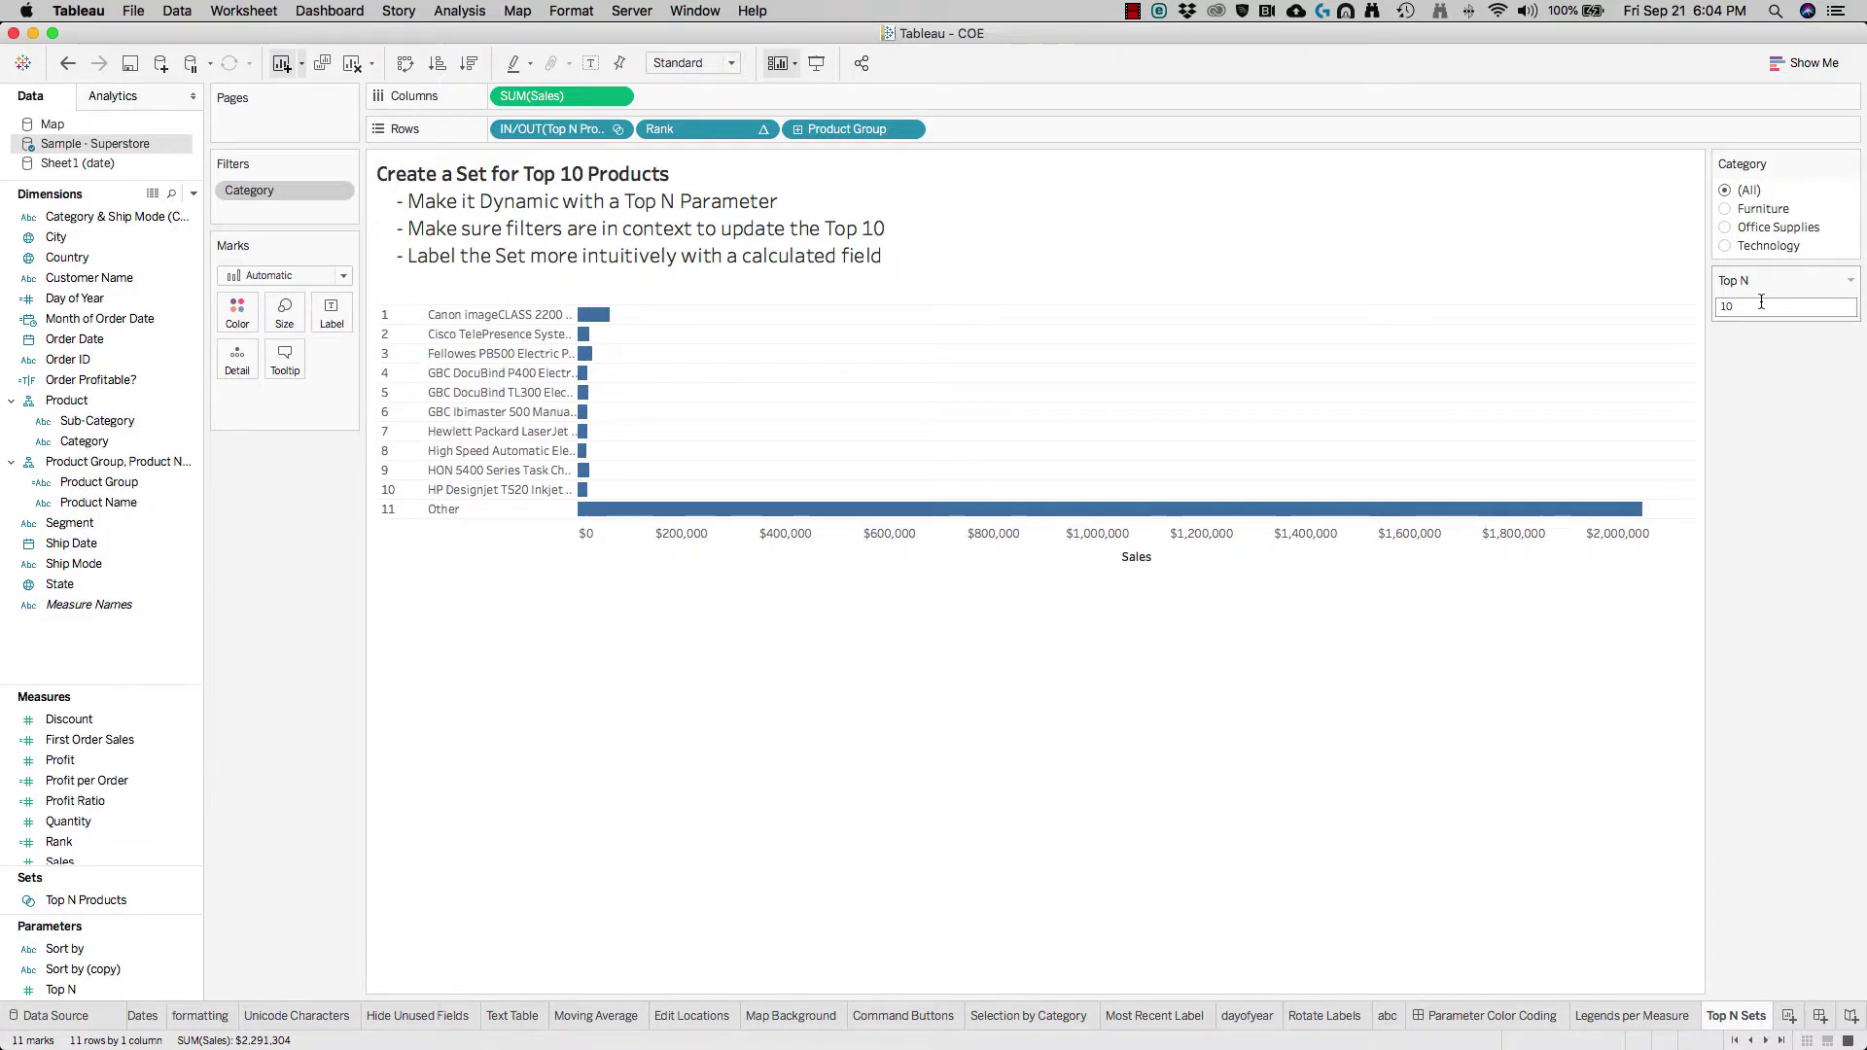